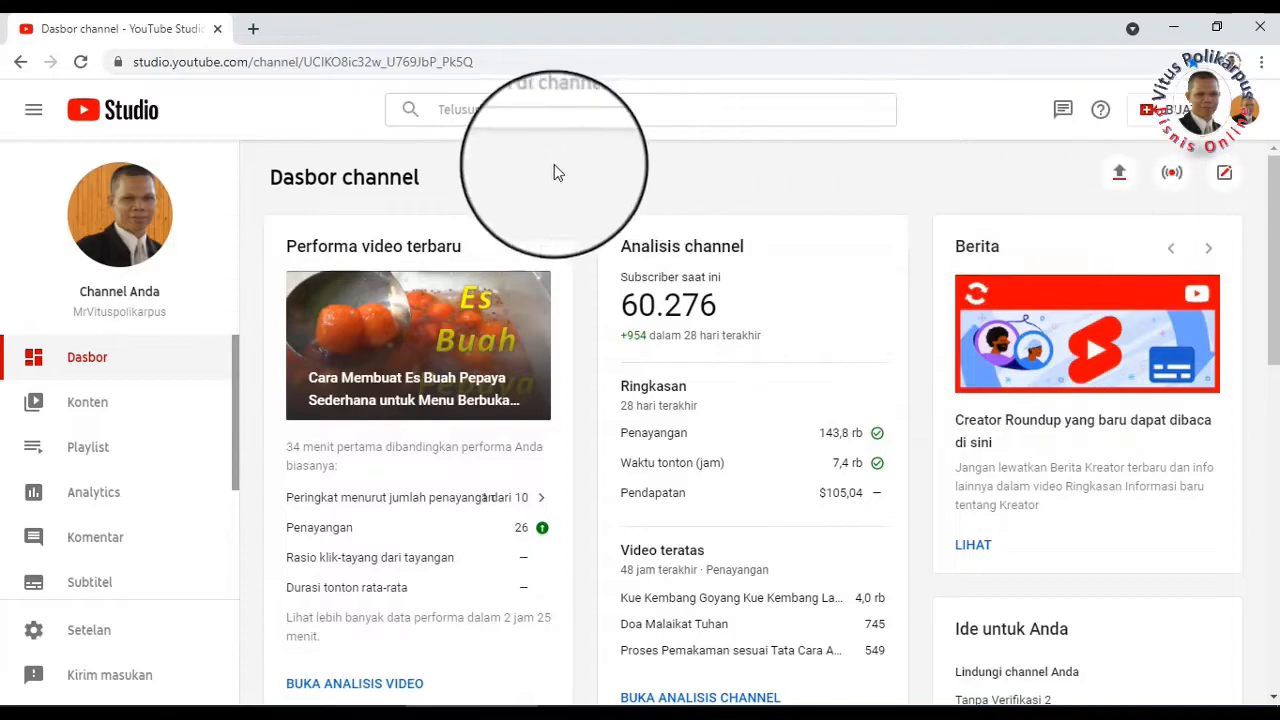
Step: Open the channel's public page, close the dashboard tab, and go back to YouTube Studio from the account options
left_click(137, 213)
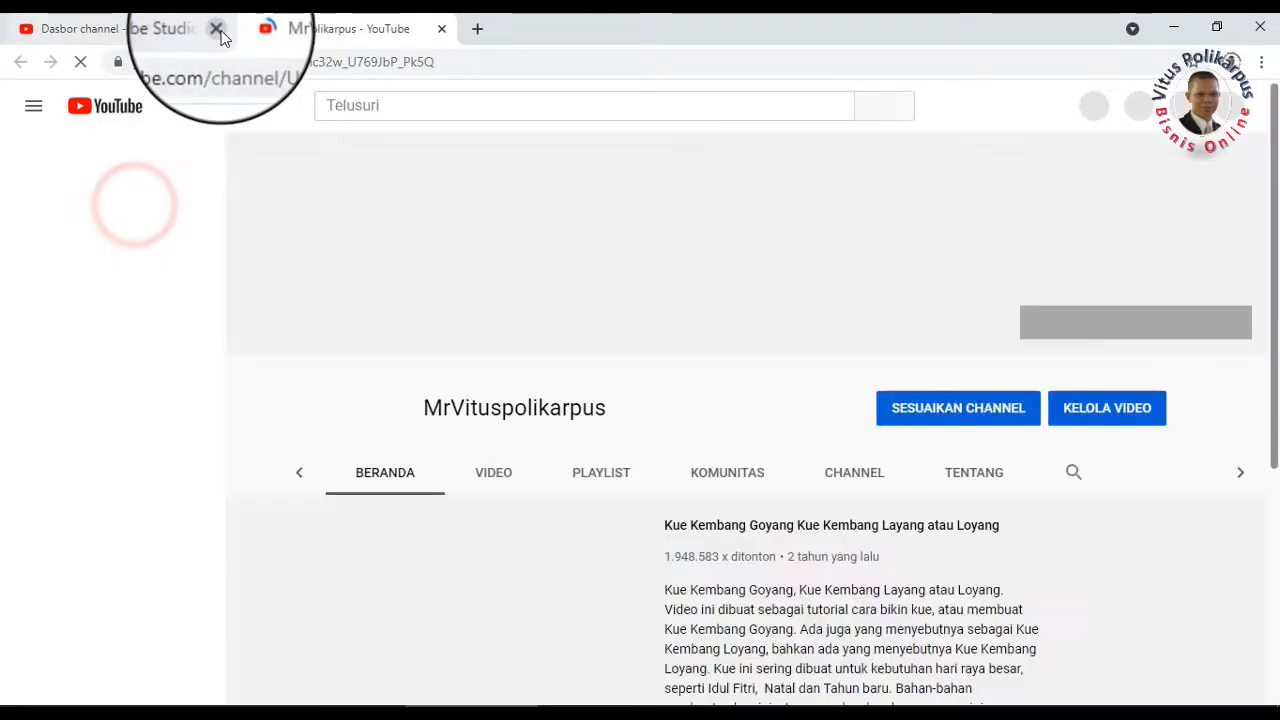
left_click(216, 29)
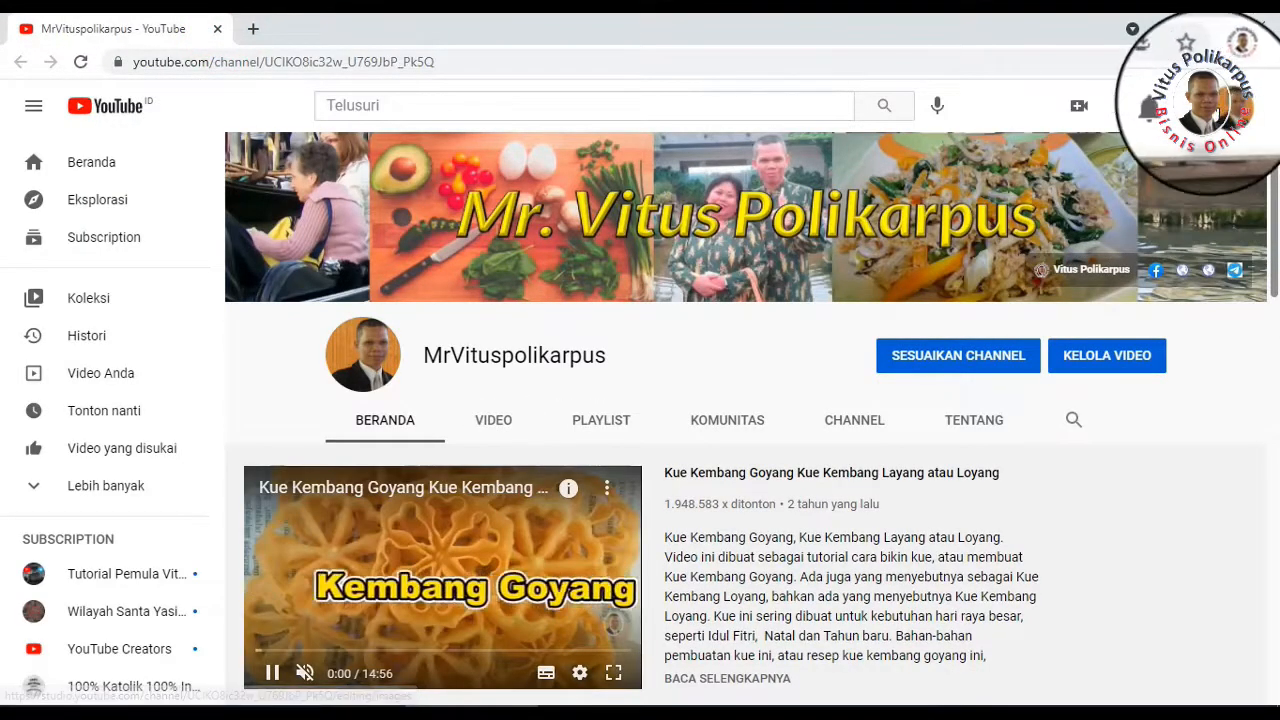
left_click(1236, 105)
left_click(1004, 270)
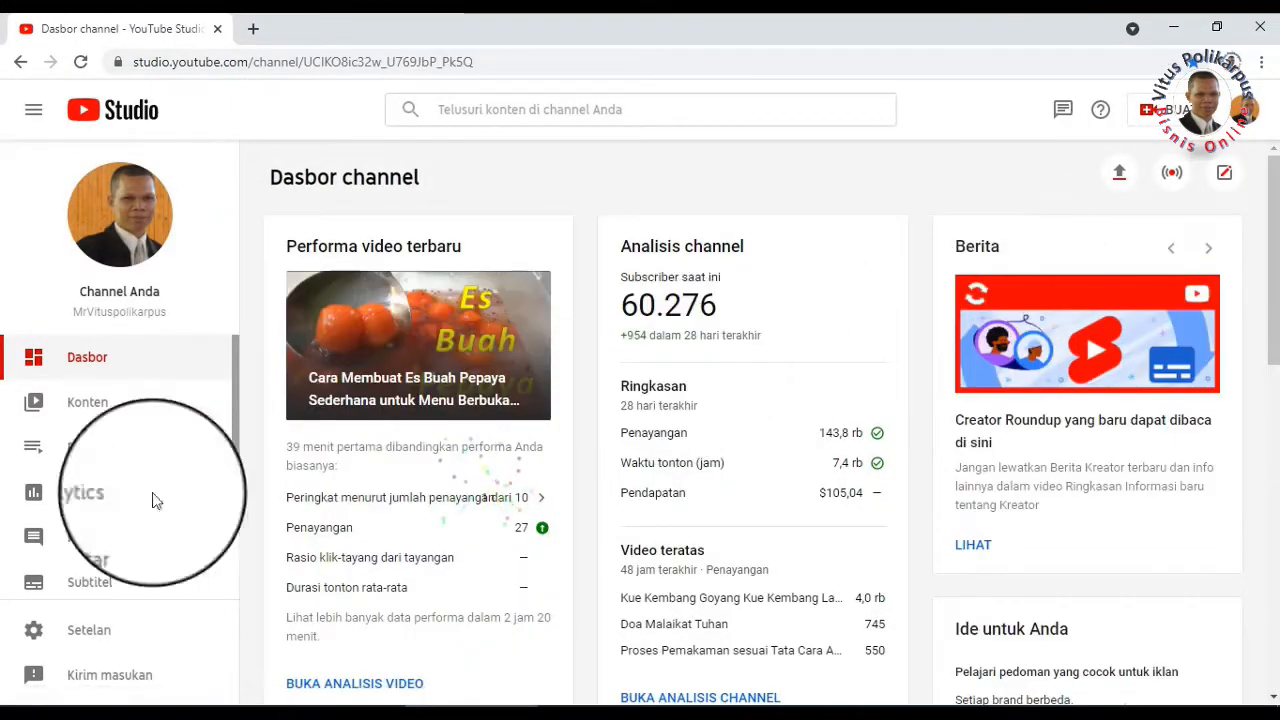
Step: Upload the video file "Situ Citatah Cirimekar Cibinong Bogor Jawa Barat" from the "video siap upload" folder inside Cyberlink
left_click(1120, 175)
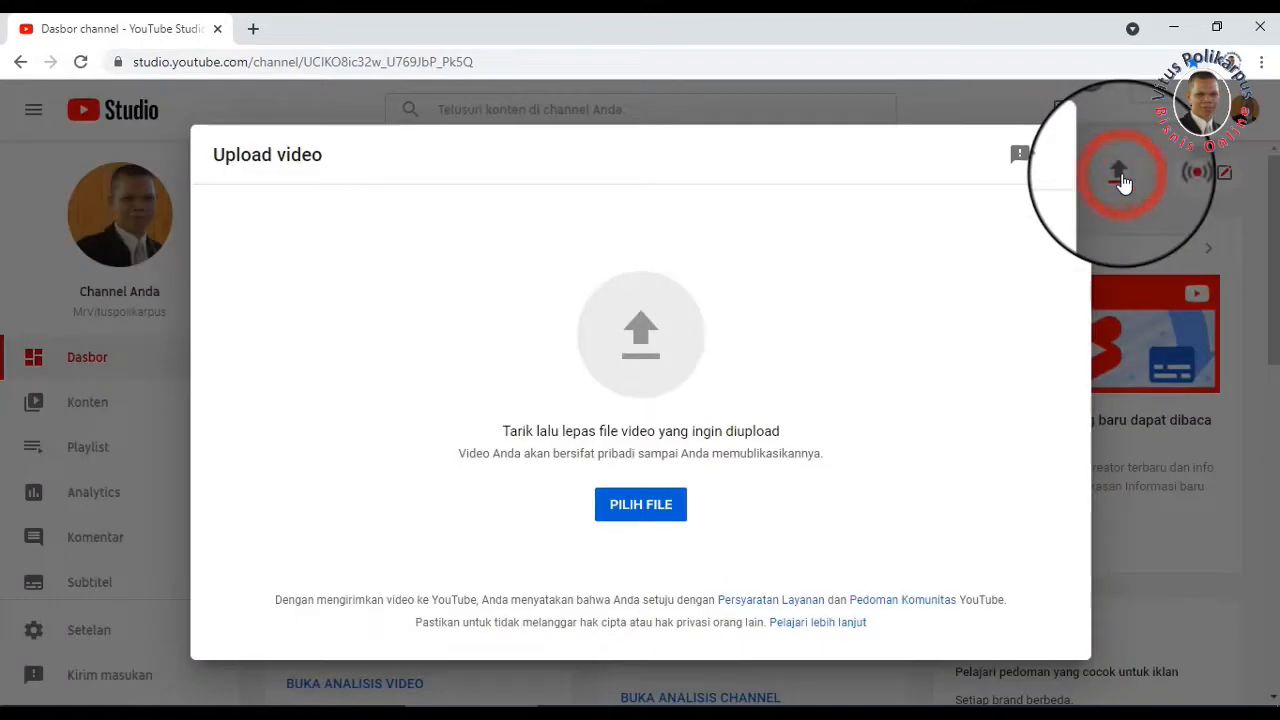
left_click(656, 510)
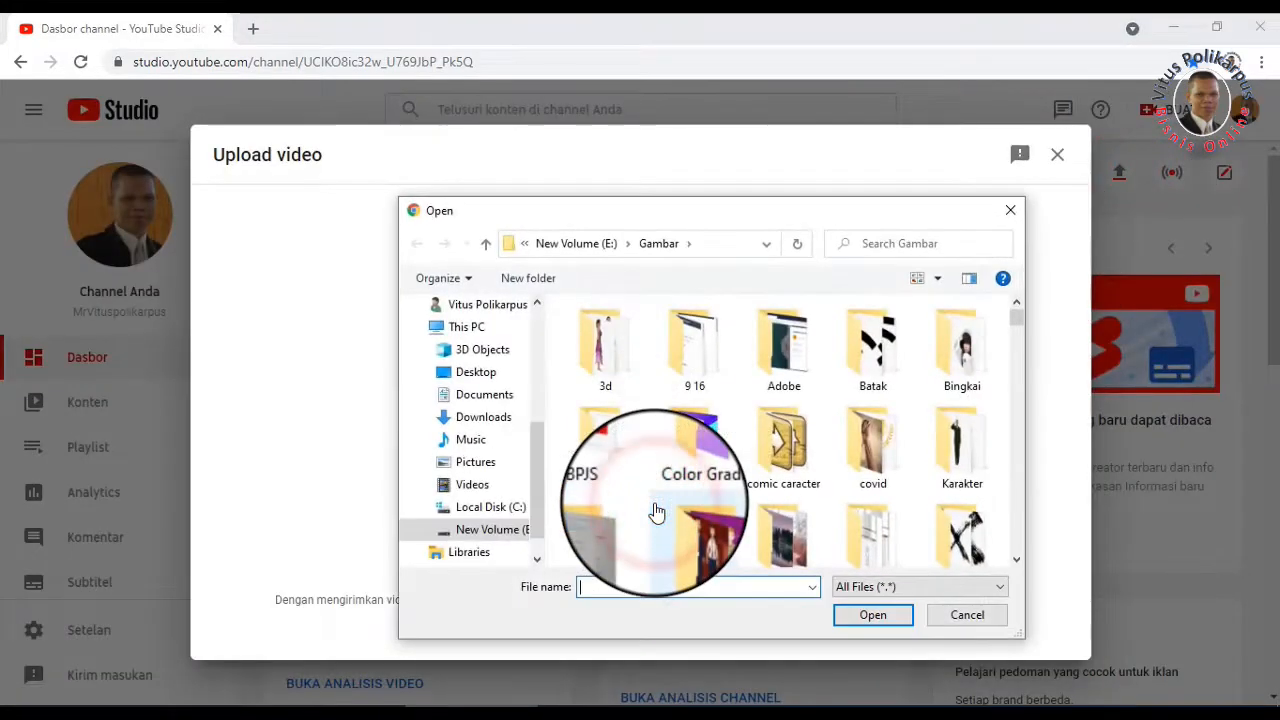
left_click(573, 248)
scroll(657, 371, "down", 3)
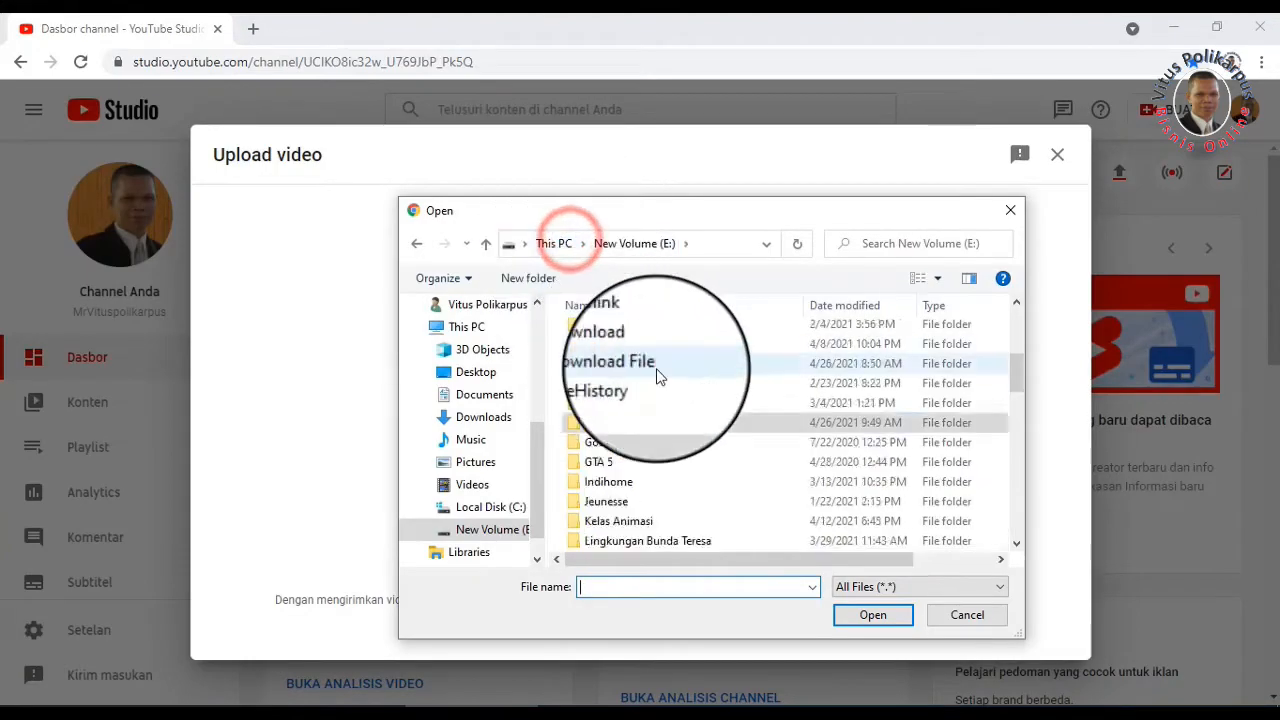
scroll(650, 385, "up", 2)
double_click(608, 426)
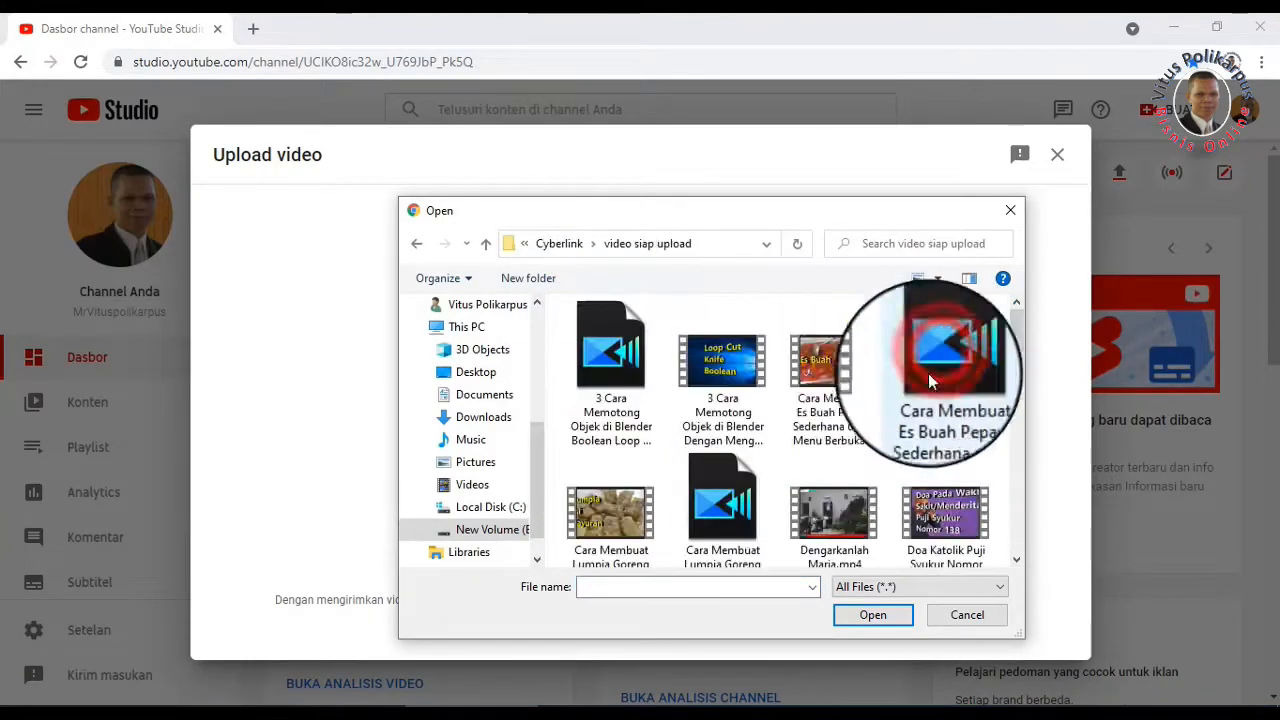
scroll(925, 378, "down", 8)
left_click(832, 497)
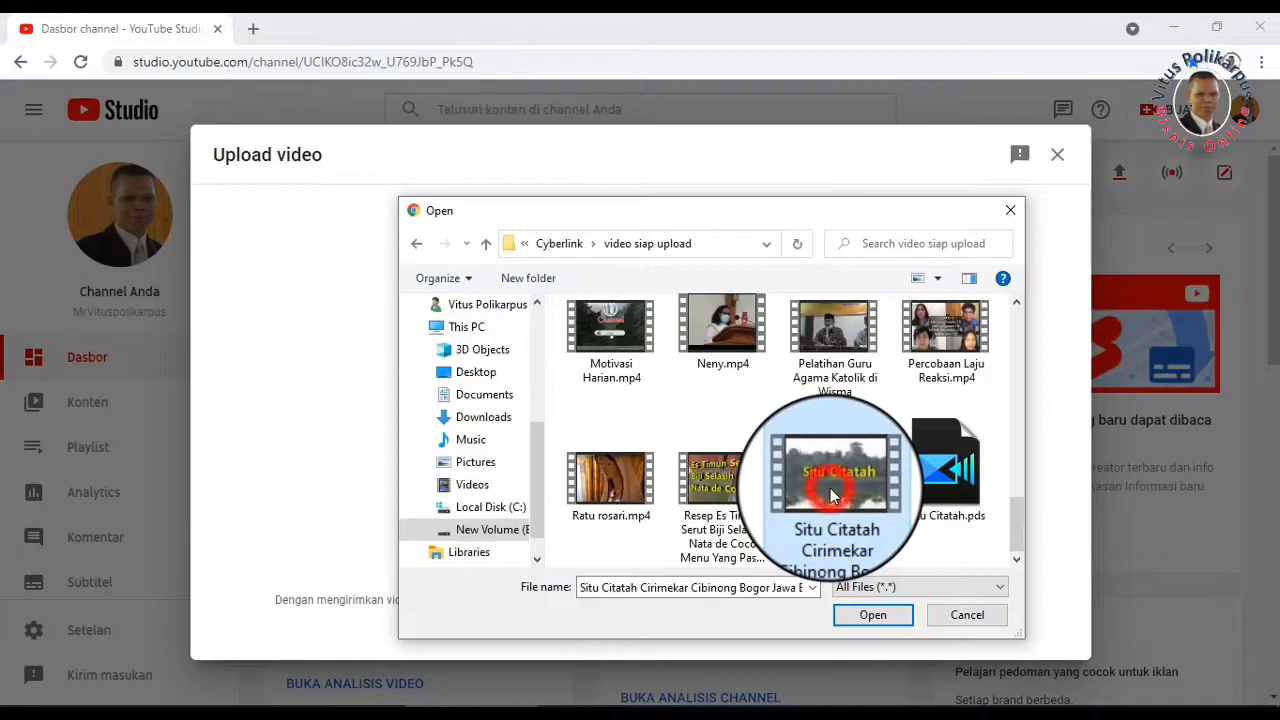
left_click(873, 614)
Step: Start the description with the line "Situ Citatah Cirimekar Cibinong Bogor Jawa Barat" followed by the hashtag "#SituCitatah"
left_click(267, 452)
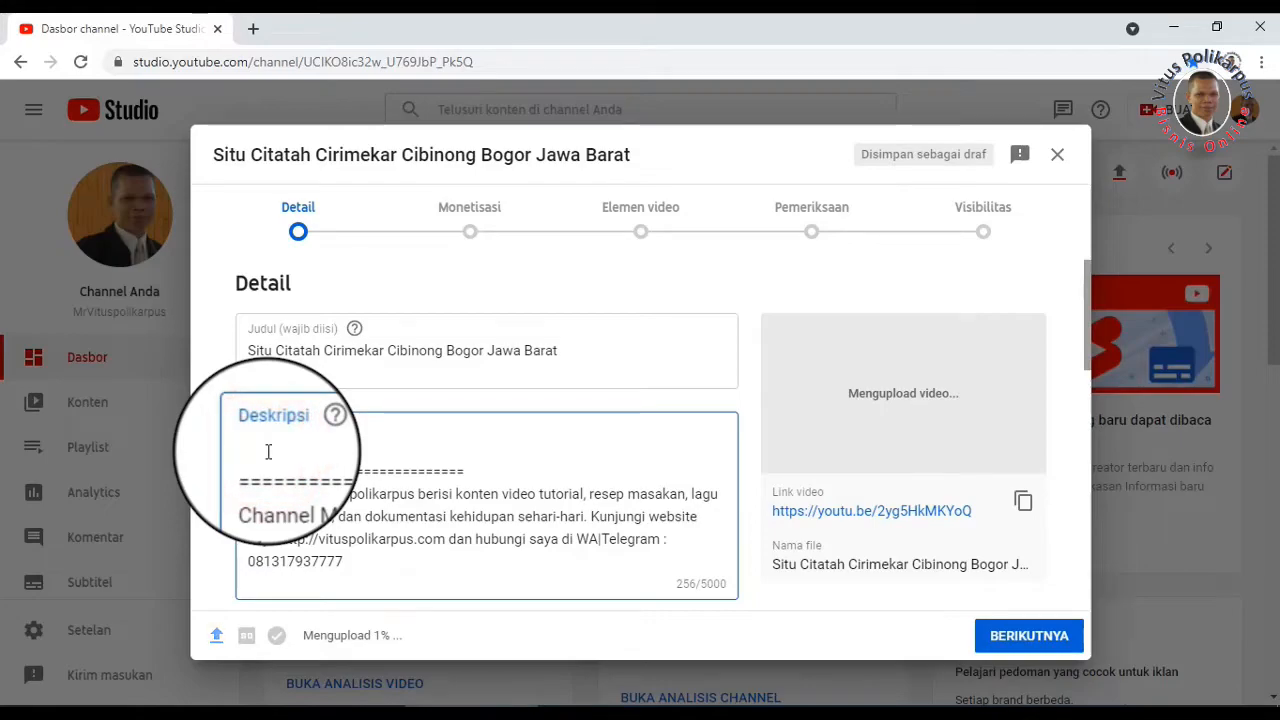
type("Situ Citatah Cirimekar Cibinong Bogor Jawa Barat")
key("Return")
type("#SituCitatah")
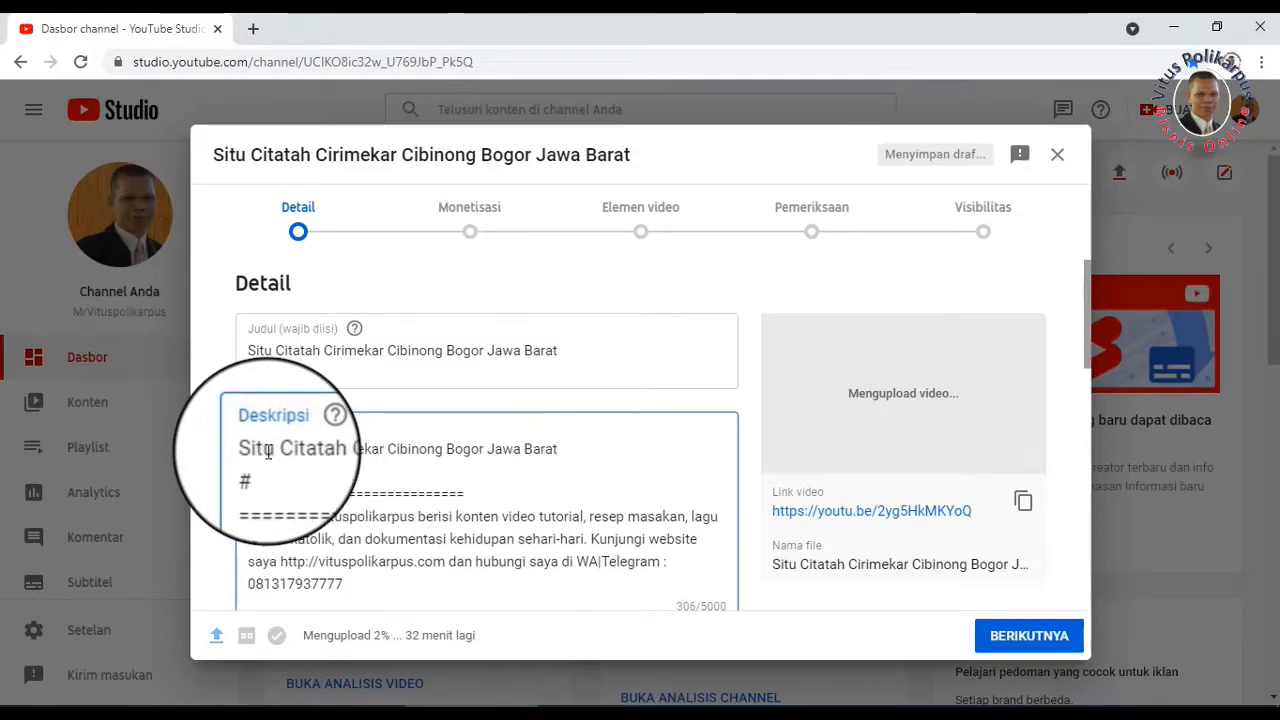
Step: Insert text above the hashtag describing Situ Citatah in "Bulan April 2021": morning exercise, half-circle jogging track, tidy gardens and the gathering area near the name sign
left_click(571, 449)
key("Return")
type("Dokumentasi tampilan Situ Citatah di bulan April 2021.")
key("Return")
type("Citatah ...")
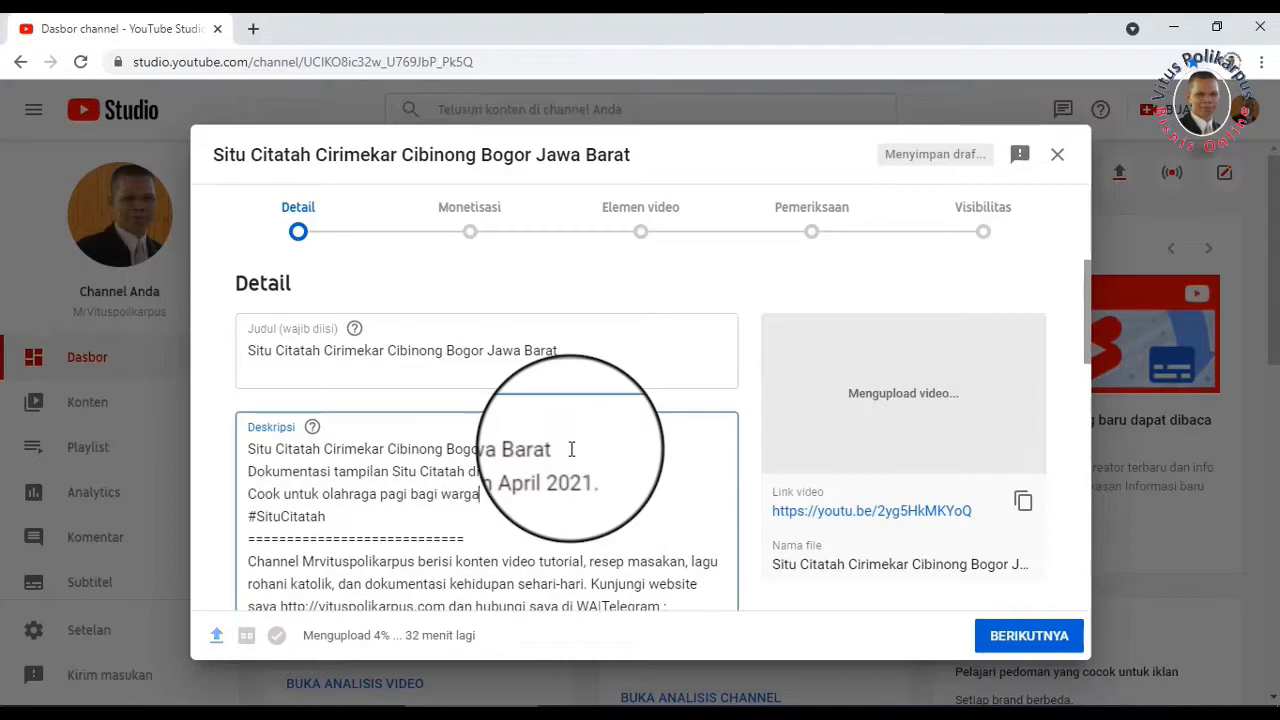
type("si joging track separuh lingkaran situ, jalannya c... con block.")
key("Return")
type("Taman dirawat dengan rapi di kiri kanan jalan. Bahkan ada lahan luas untuk")
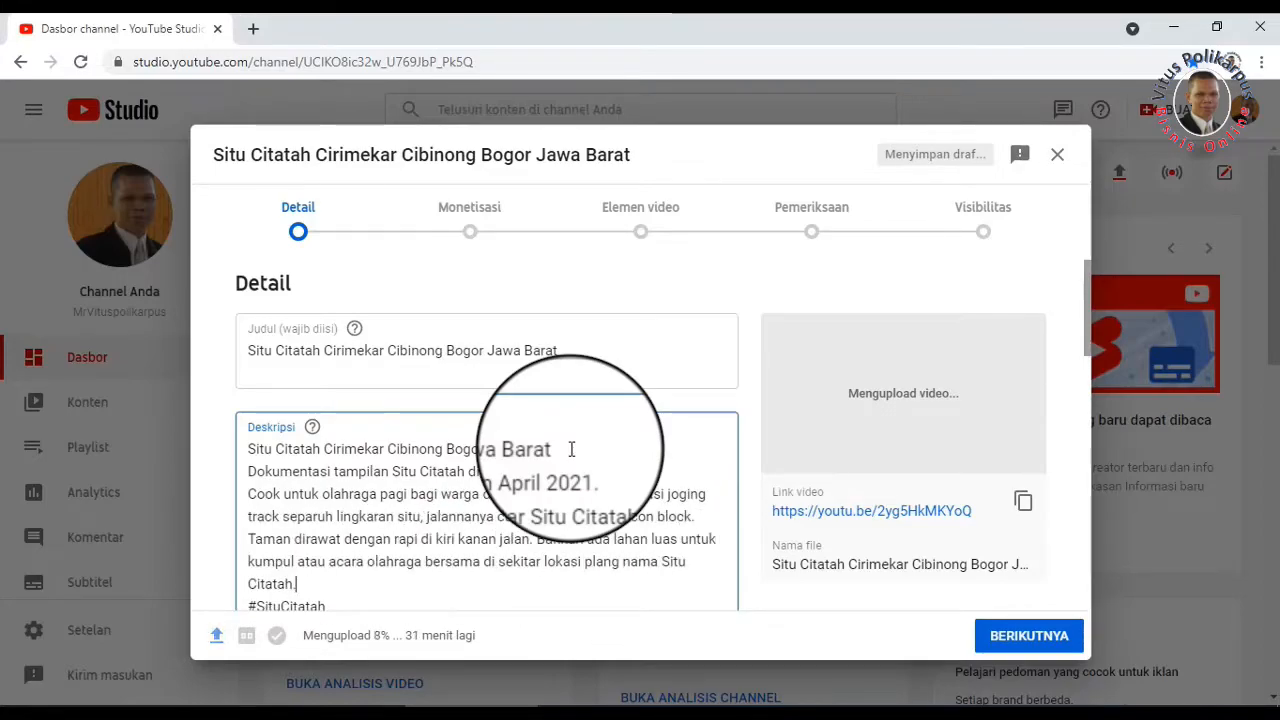
Step: Upload the photo of the Situ Citatah name sign as the video's custom thumbnail
scroll(571, 449, "down", 5)
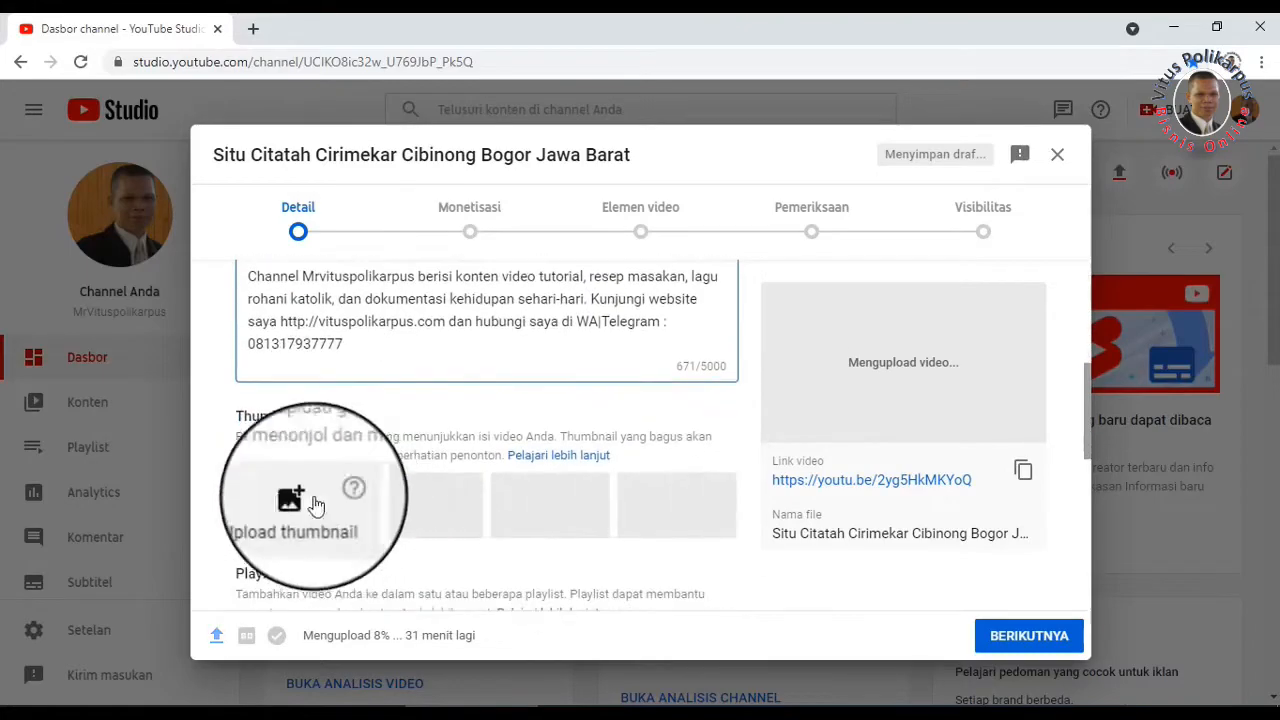
left_click(291, 502)
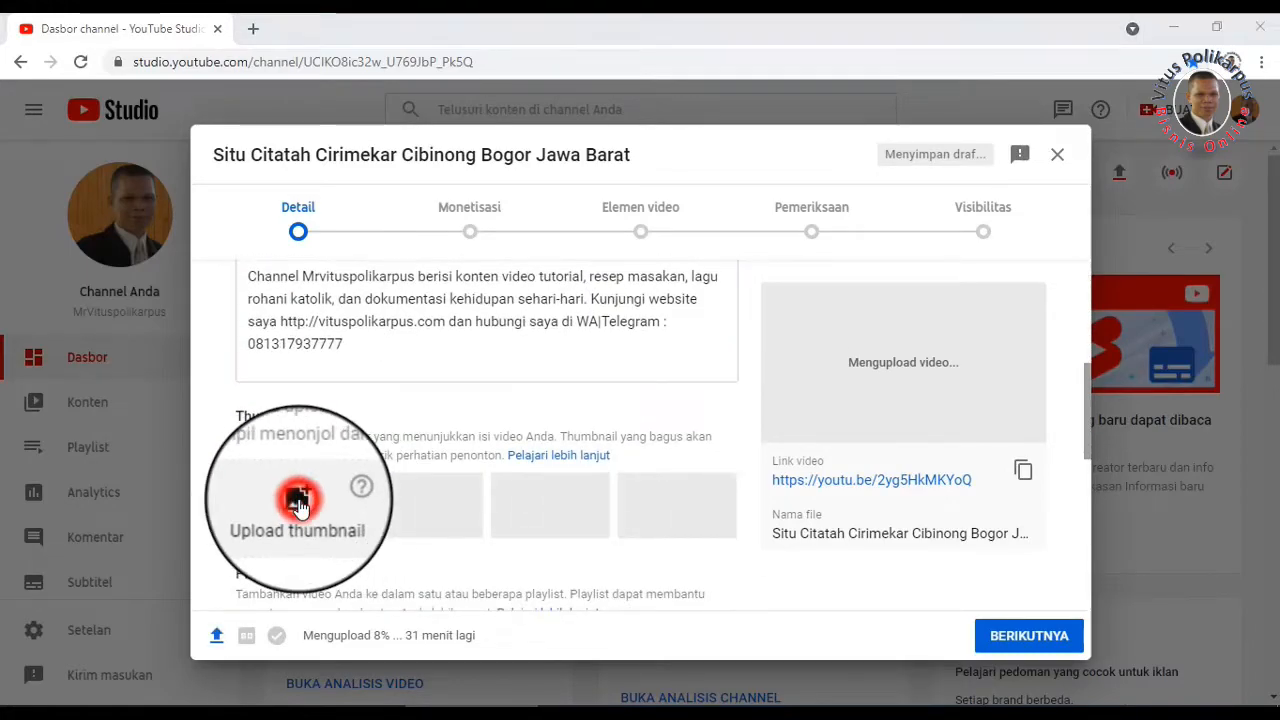
left_click(490, 529)
double_click(629, 410)
Step: Add the video to the playlists "Video Terbaru Mrvituspolikarpus" and "Tempat Wisata dan Pemandangan Alam"
scroll(749, 429, "down", 3)
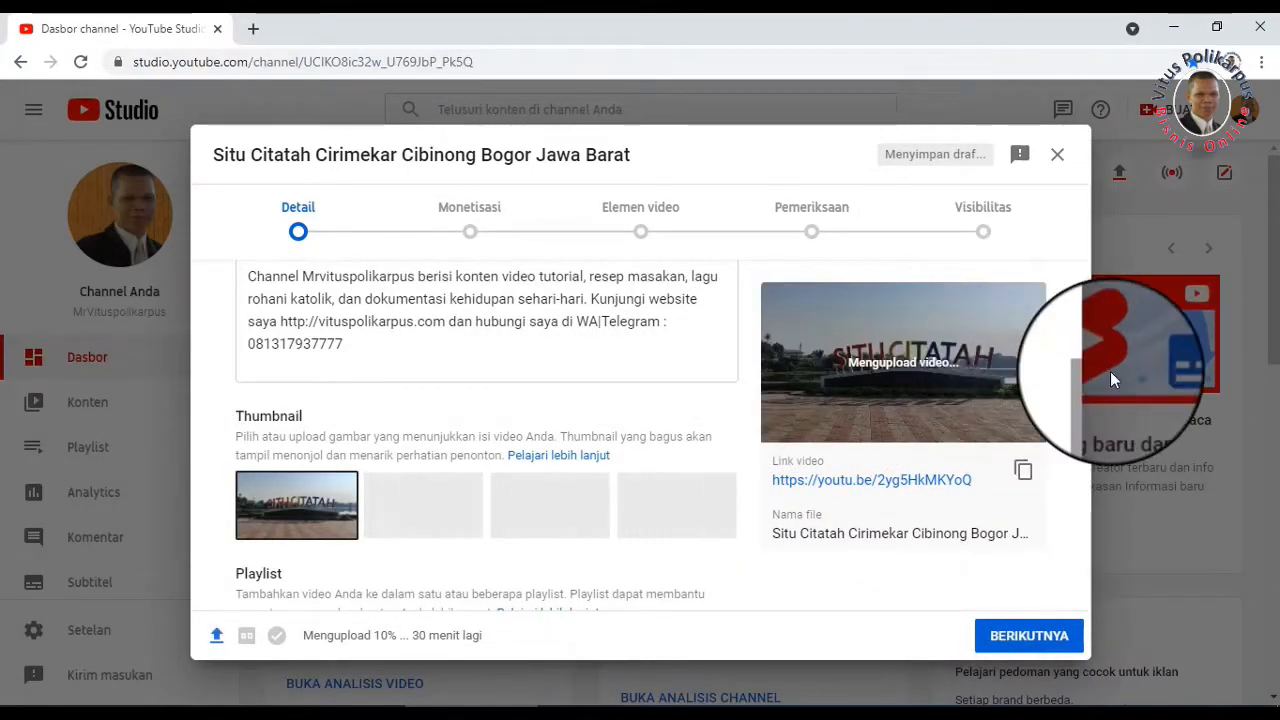
scroll(384, 467, "down", 3)
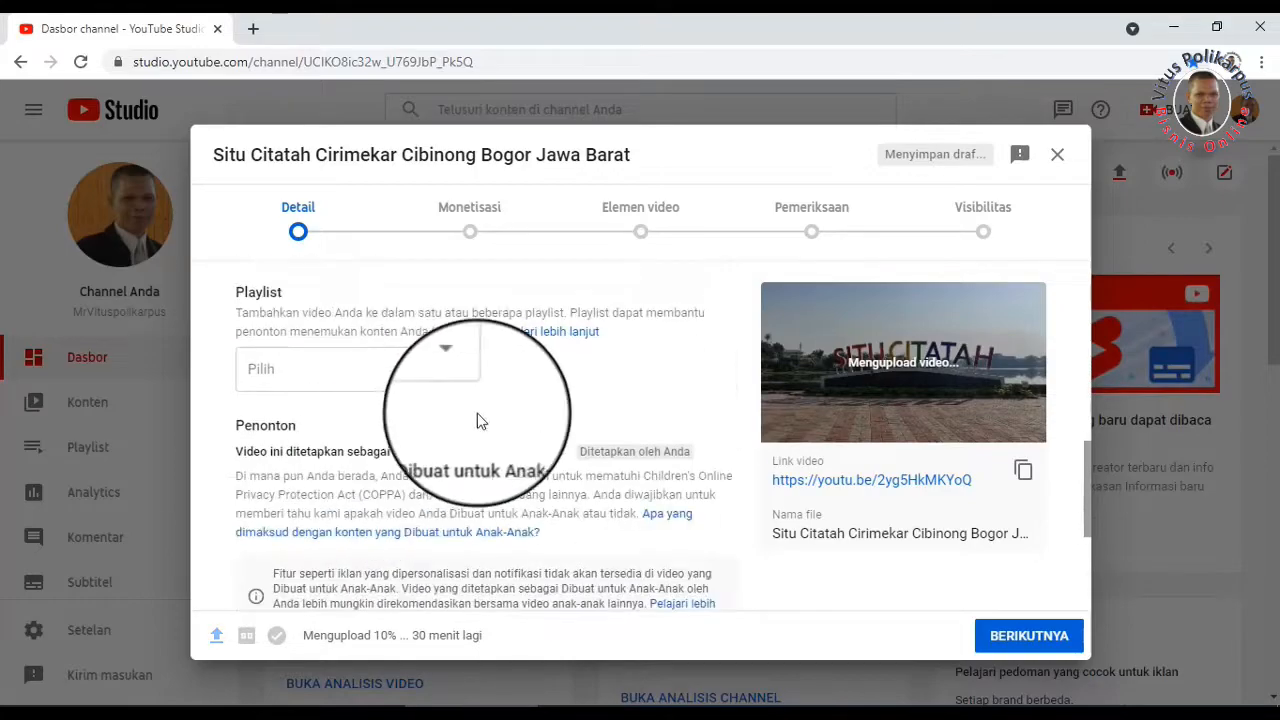
left_click(456, 375)
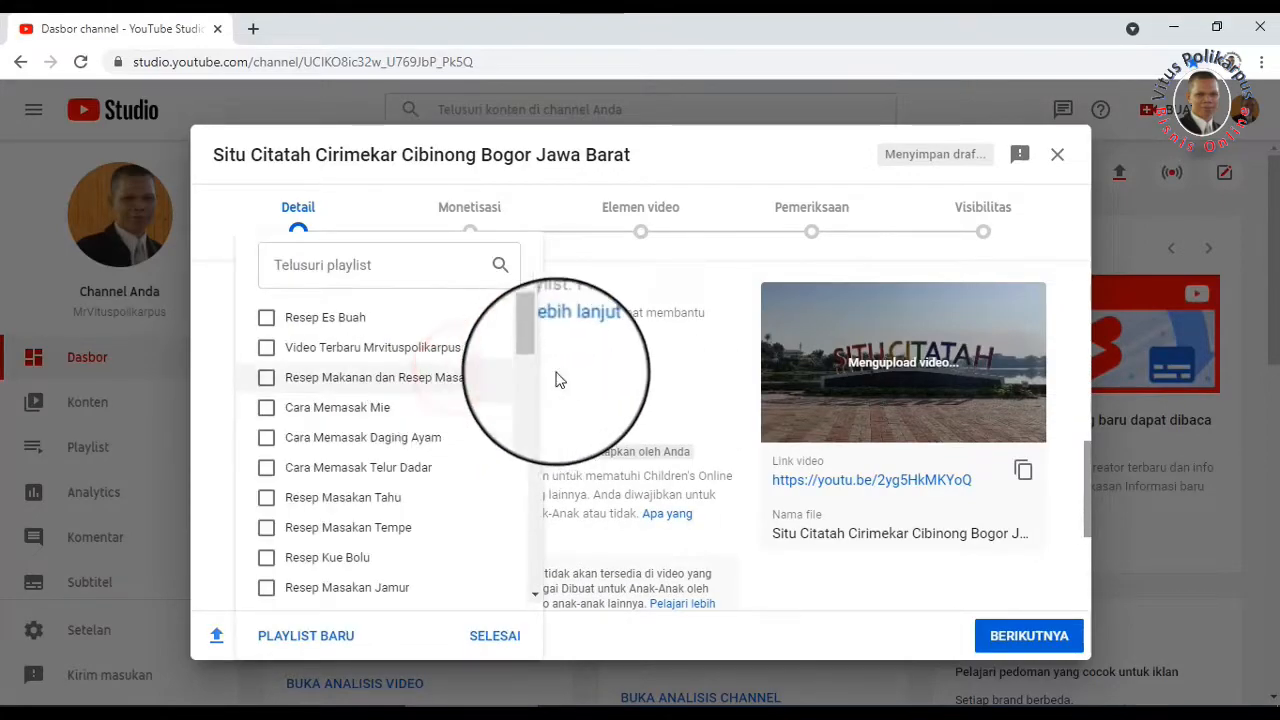
left_click(267, 348)
scroll(300, 390, "down", 3)
scroll(418, 447, "down", 5)
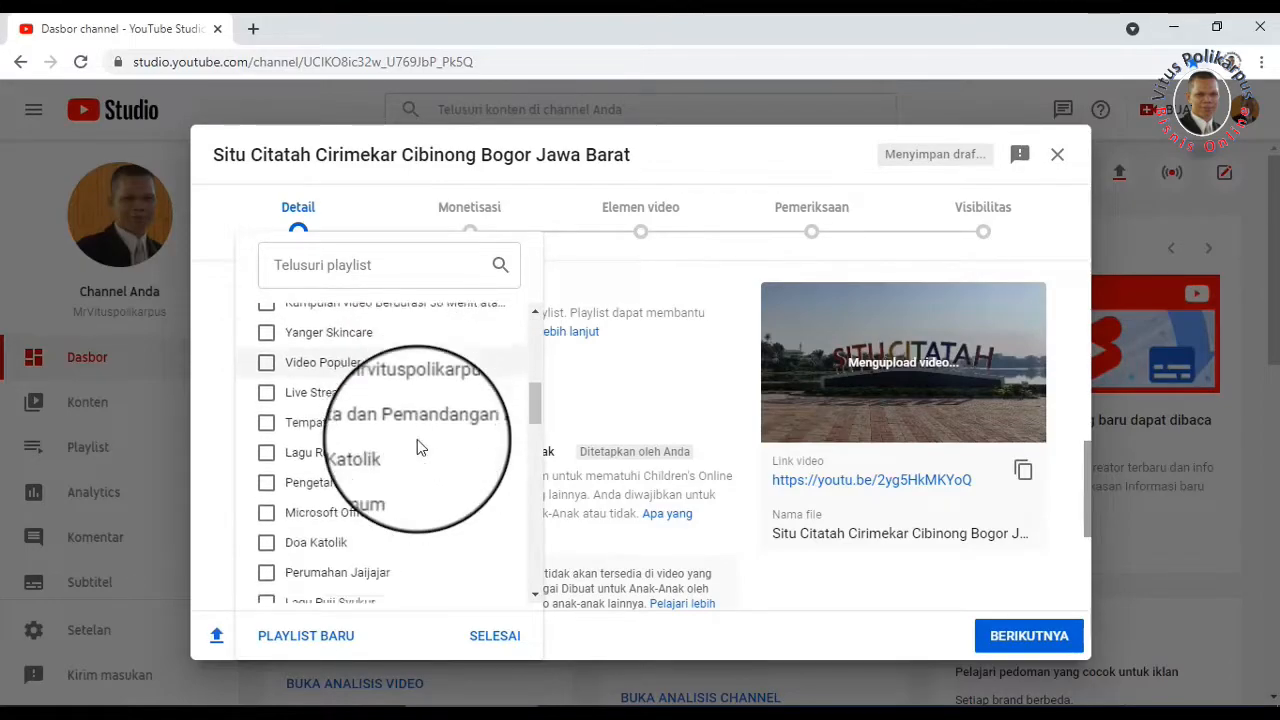
left_click(266, 325)
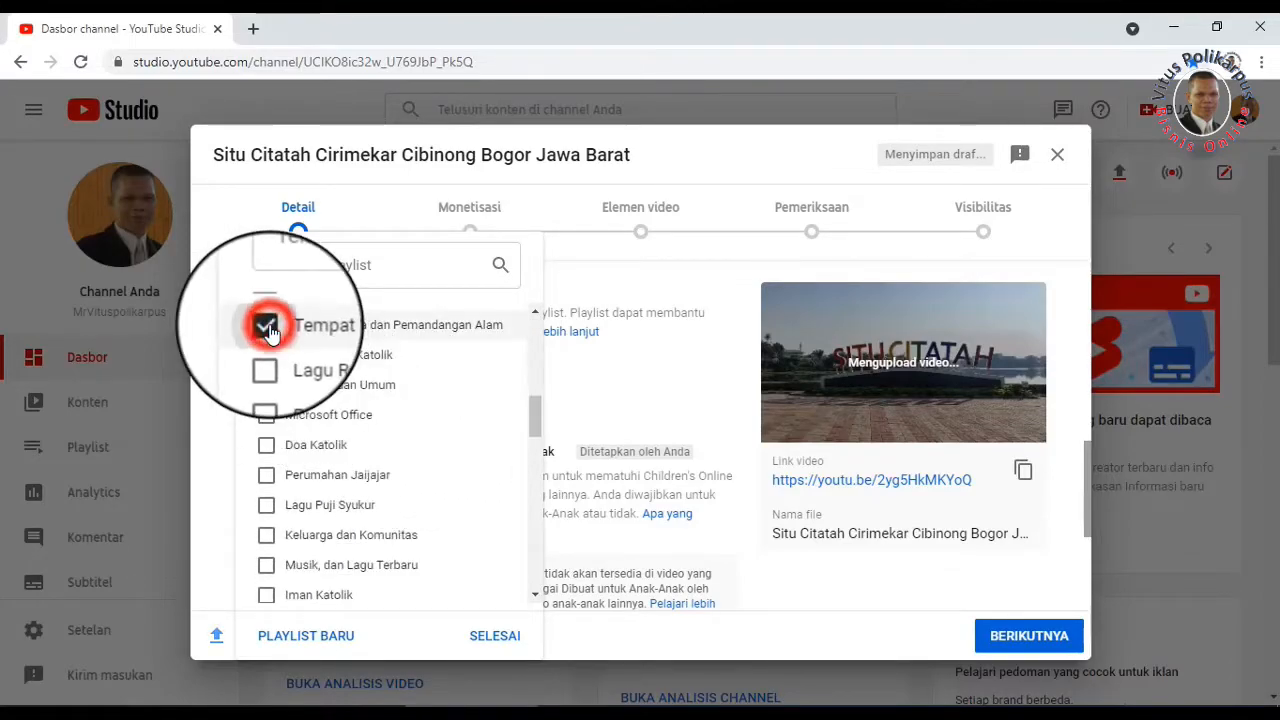
left_click(489, 638)
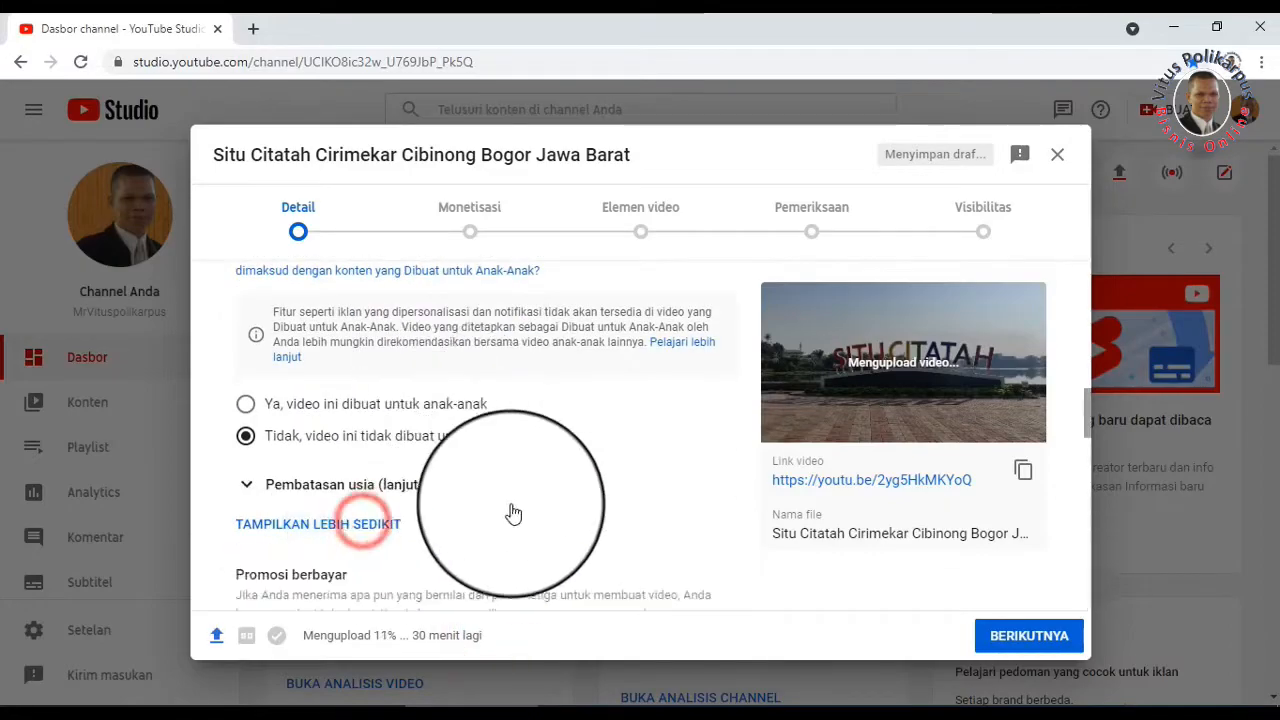
Step: Copy the full text of the video title
scroll(509, 514, "down", 3)
scroll(514, 509, "up", 10)
left_click_drag(571, 352, 251, 353)
key("ctrl+c")
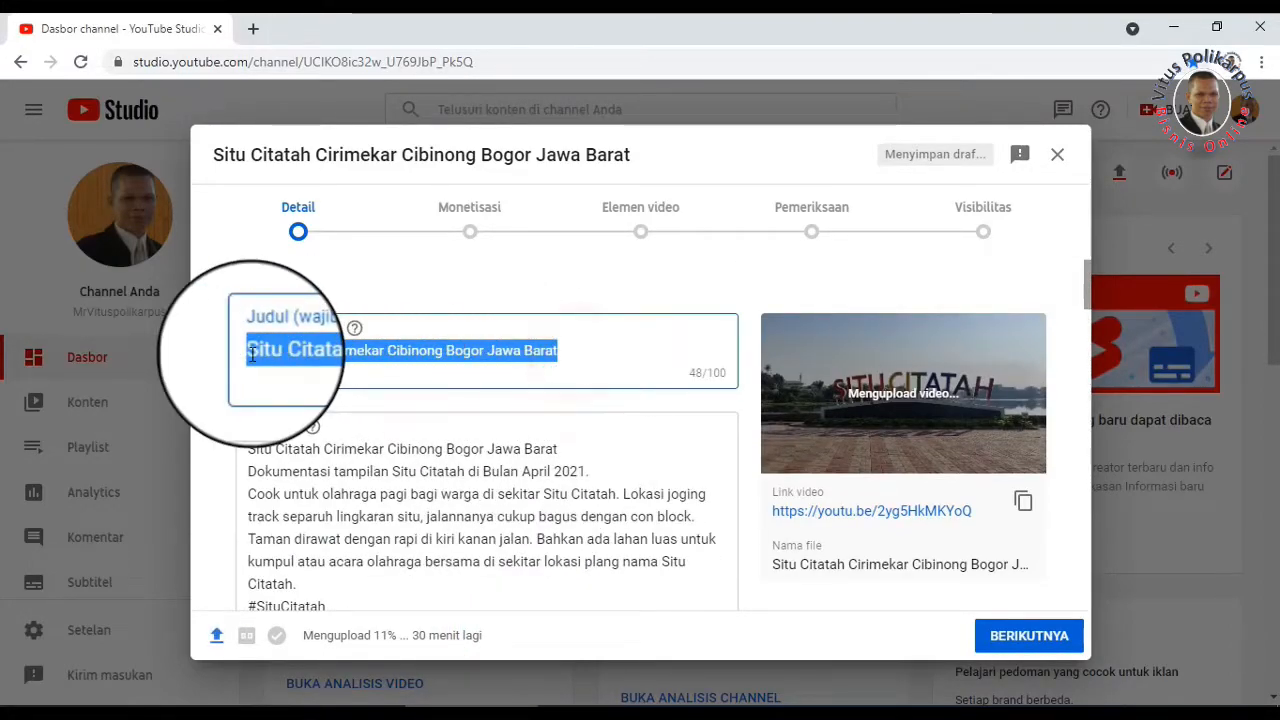
Step: Remove all the default tags from the video
scroll(580, 486, "down", 5)
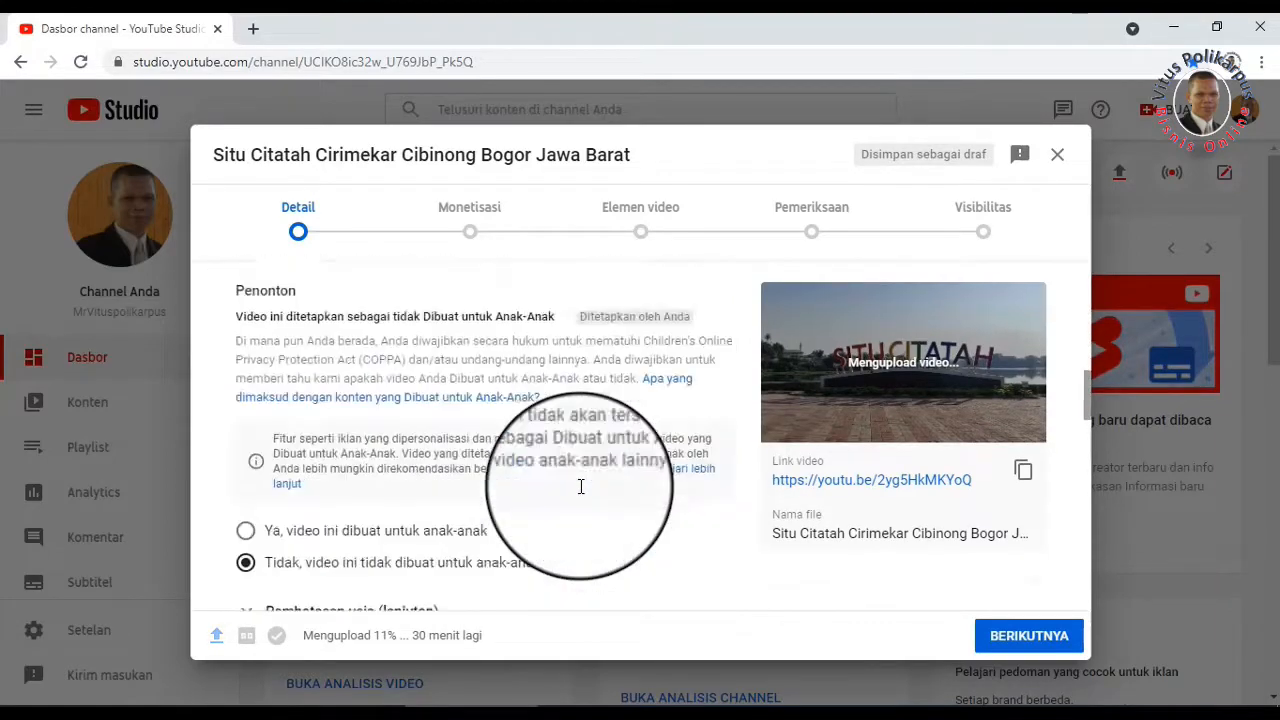
scroll(580, 486, "down", 2)
scroll(569, 526, "up", 3)
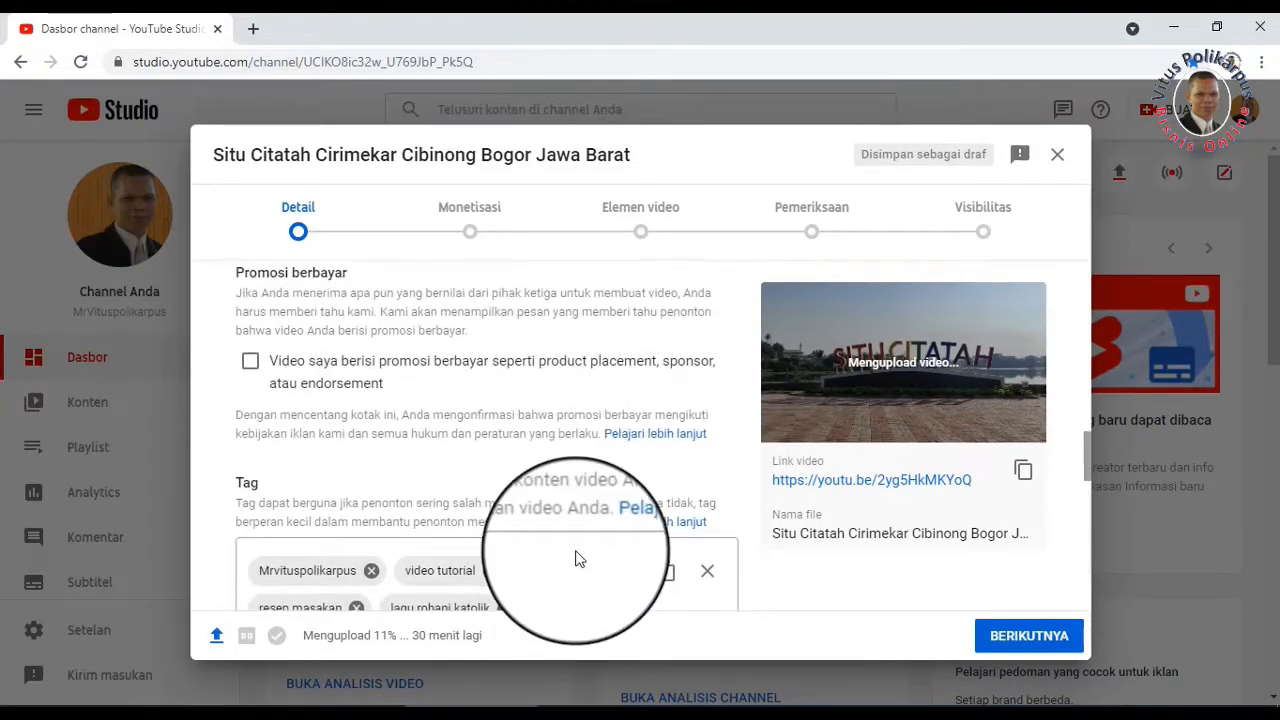
scroll(577, 557, "down", 1)
left_click(504, 517)
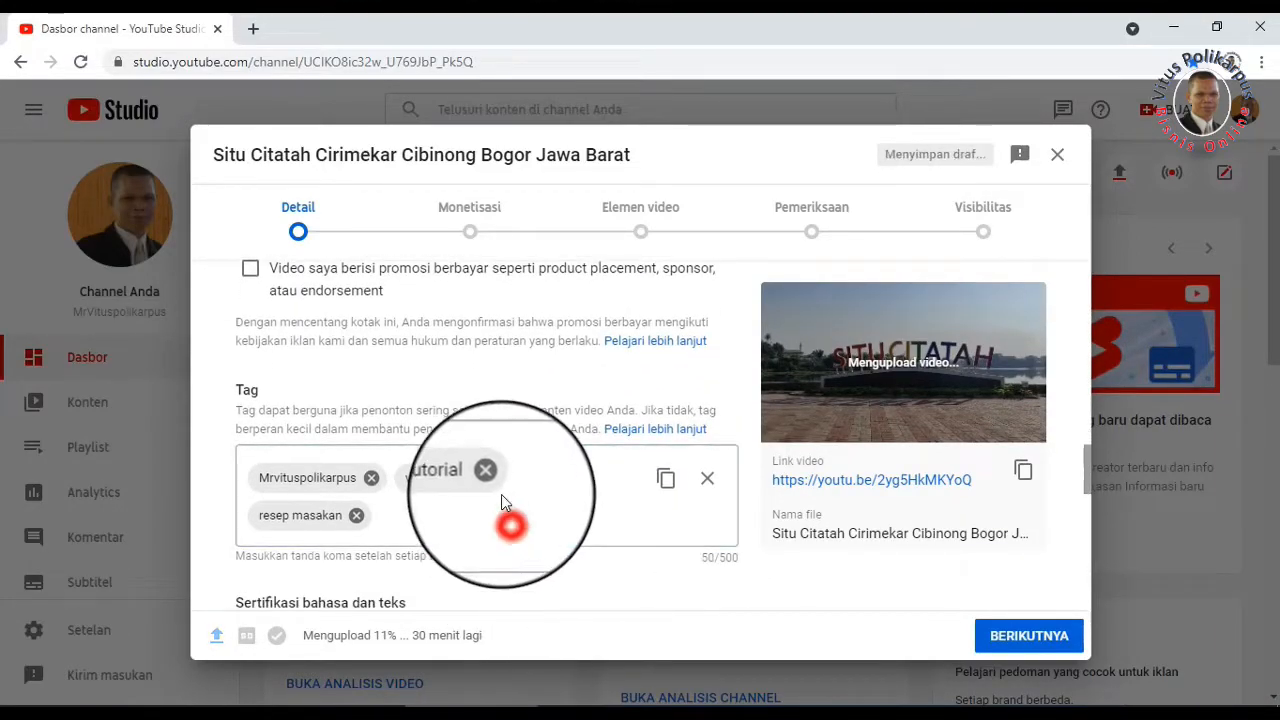
left_click(707, 478)
Step: Add the copied title as a tag, plus "Situ Citatah Cirimekar", "Keindahan Situ Citatah" and "Joging Track Situ Citatah"
left_click(251, 478)
key("ctrl+v")
key("Return")
type("Situ Cit")
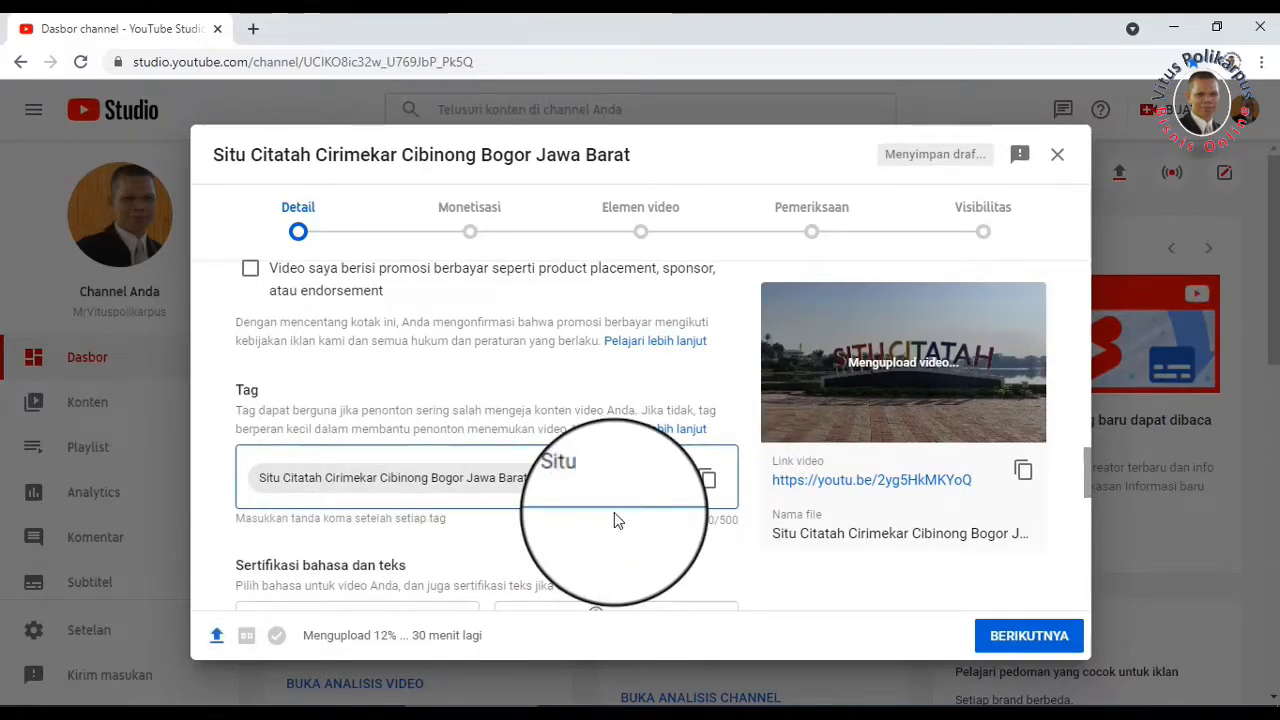
type("atah Cirimekar")
key("Return")
type("Keindahan Situ Citatah")
key("Return")
type("Joging Track Situ Citatah")
key("Return")
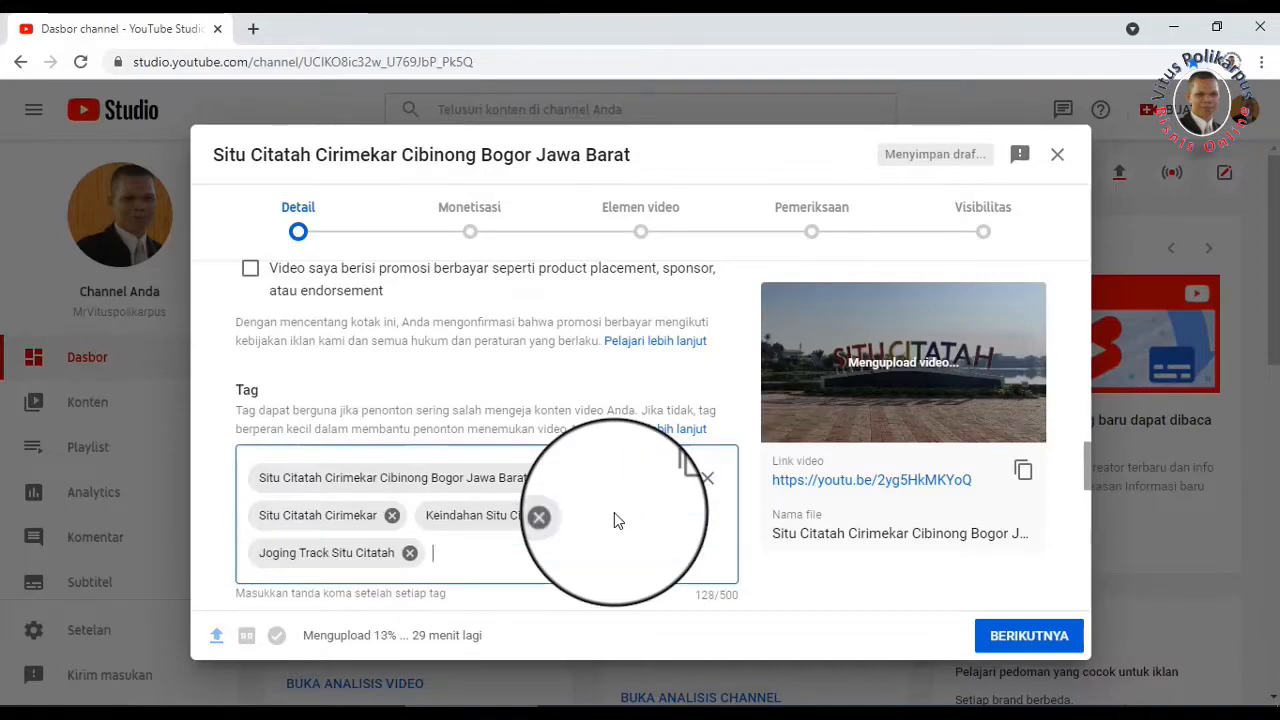
Step: Set the video's recording date to 22 Apr 2021
scroll(614, 512, "down", 5)
left_click(456, 432)
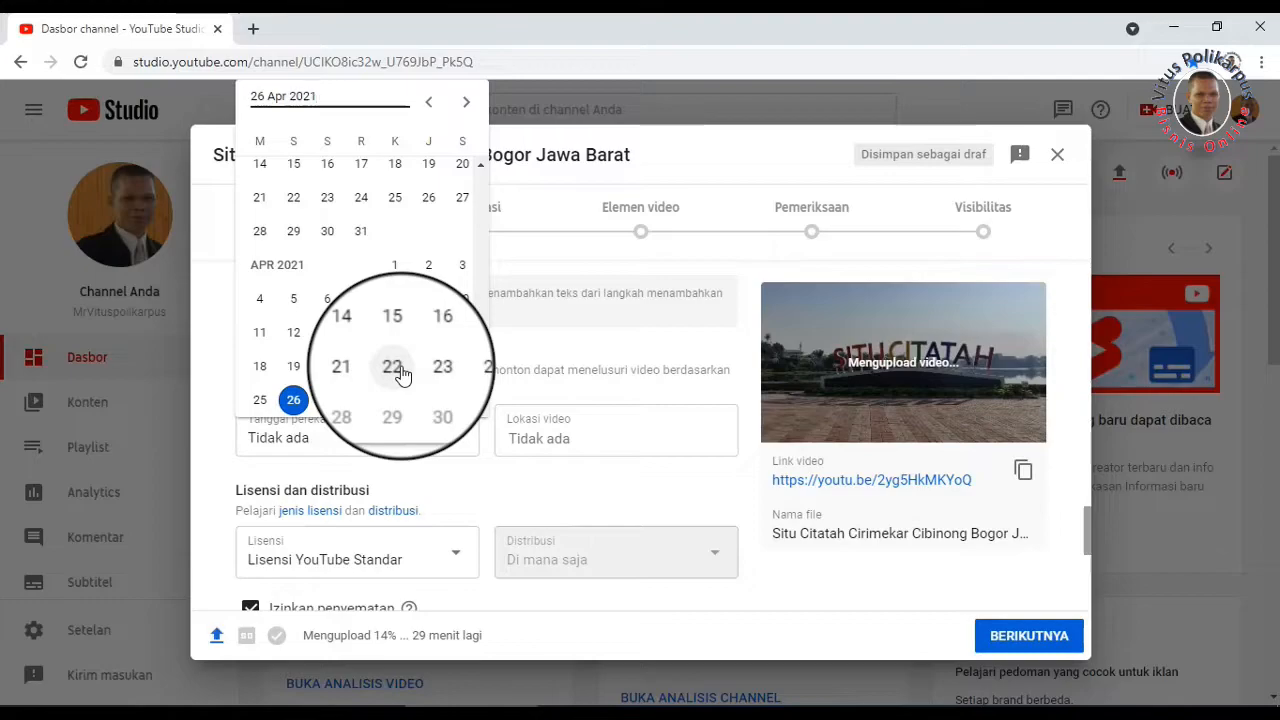
left_click(400, 372)
Step: Review the license, category, tags, description, audience and paid promotion details entered for the video
scroll(477, 528, "down", 3)
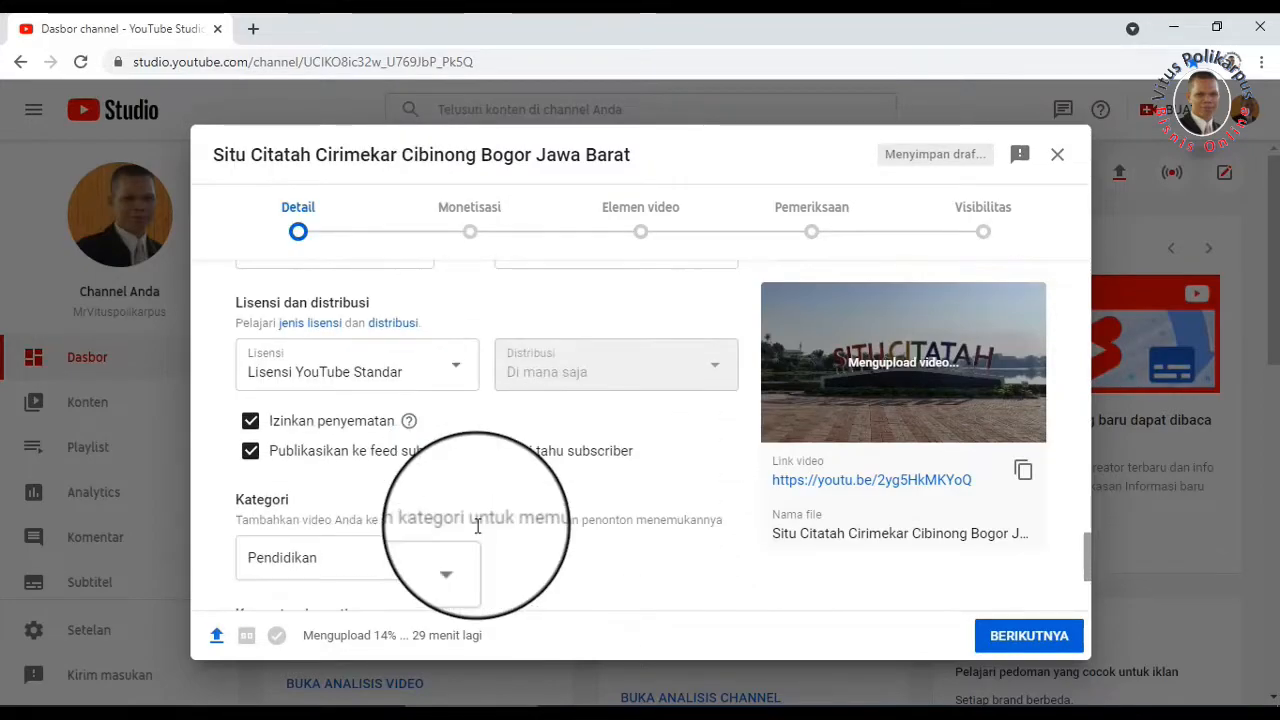
scroll(478, 533, "up", 4)
scroll(594, 514, "up", 10)
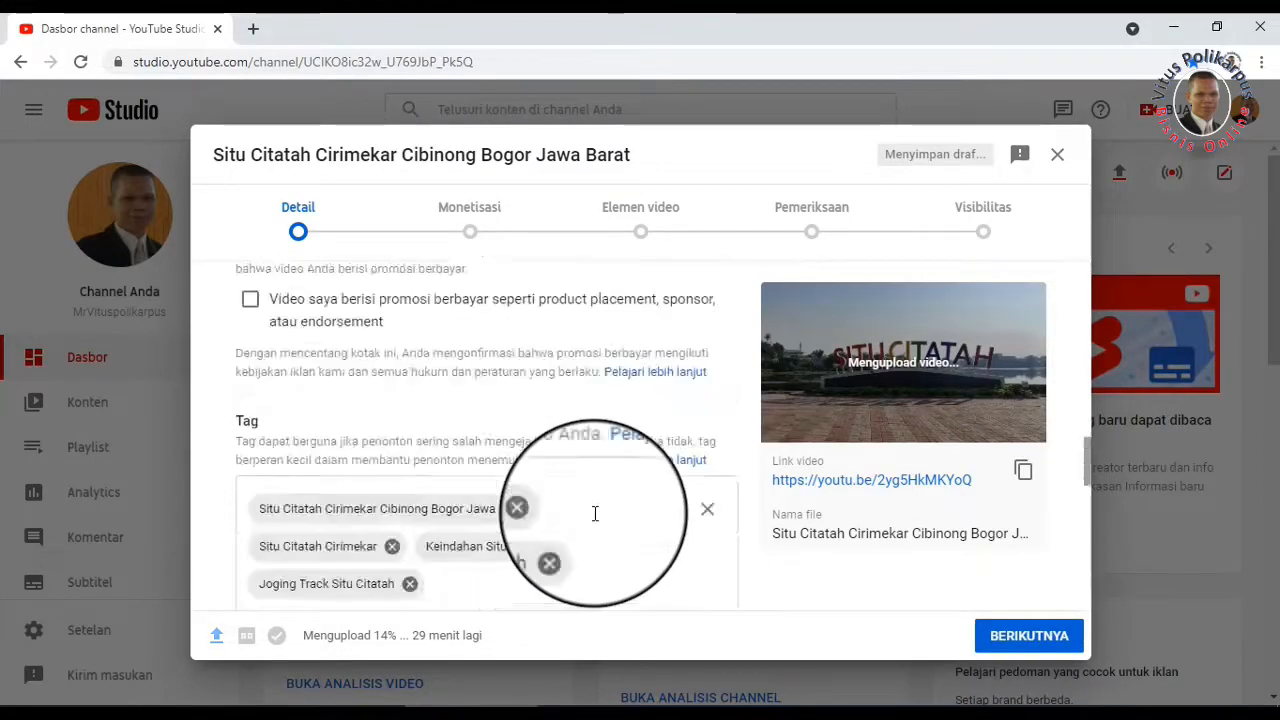
scroll(300, 428, "up", 3)
scroll(343, 443, "down", 3)
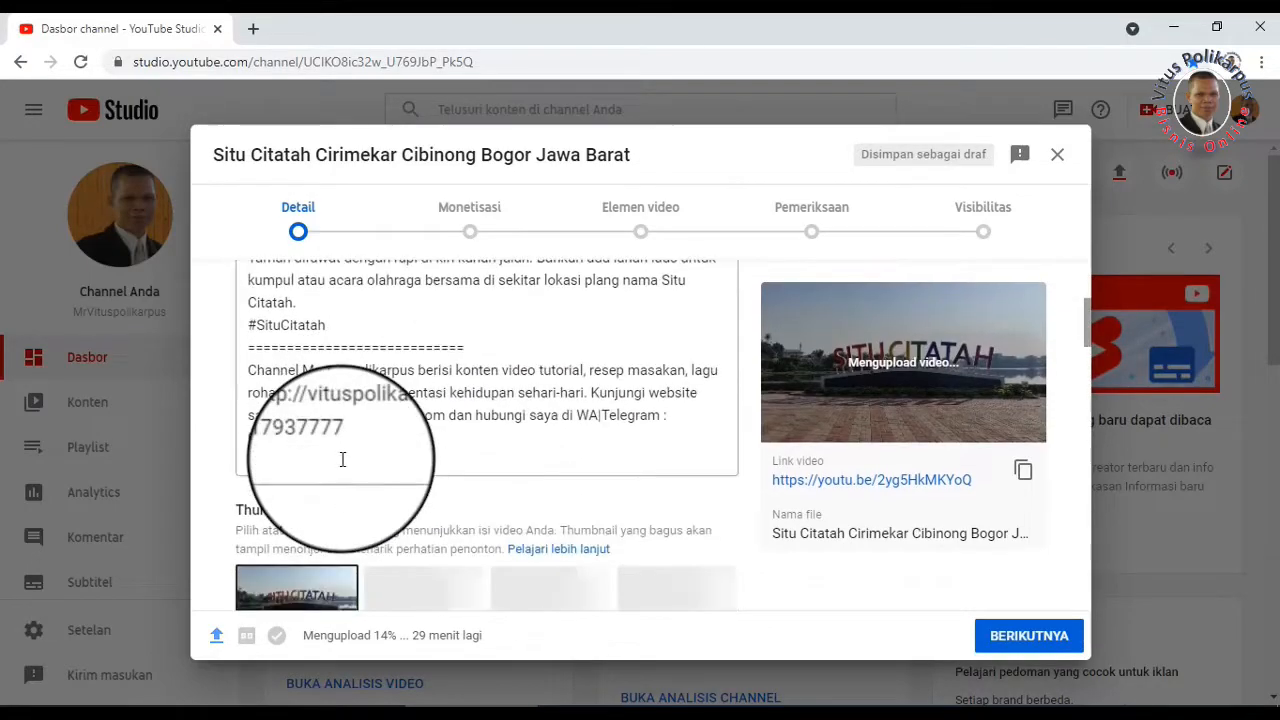
left_click(361, 332)
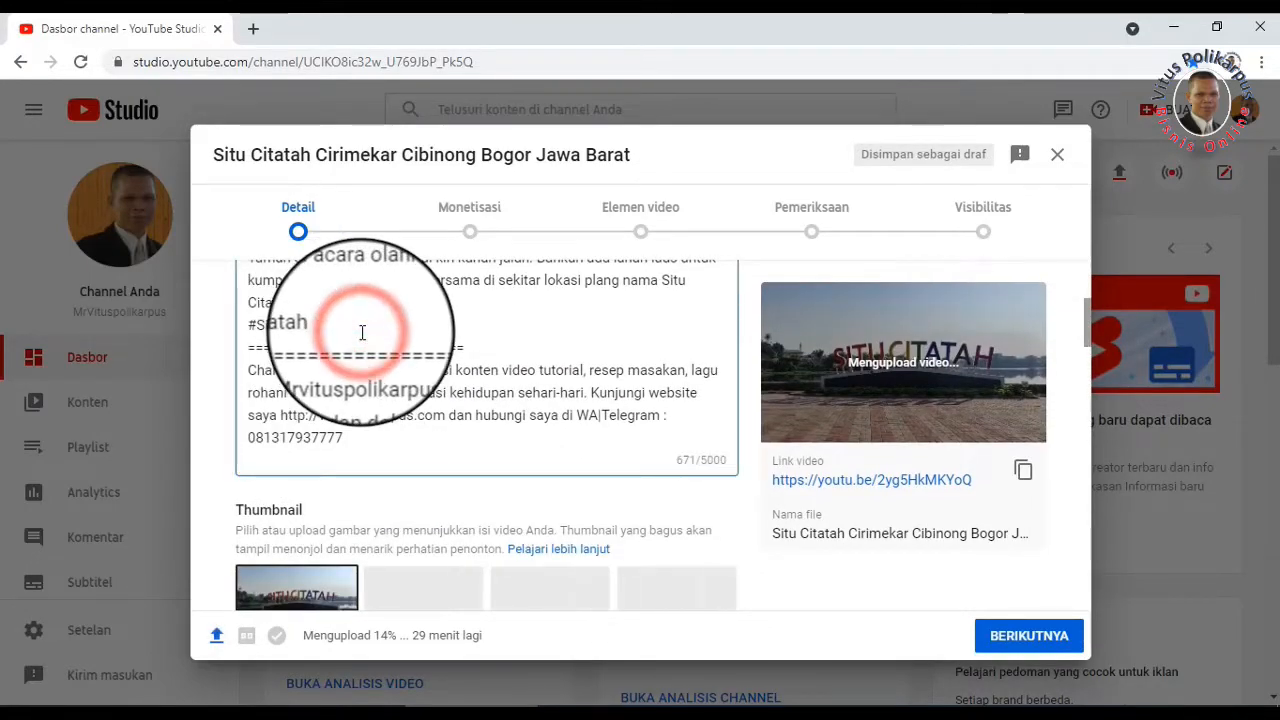
scroll(362, 332, "up", 2)
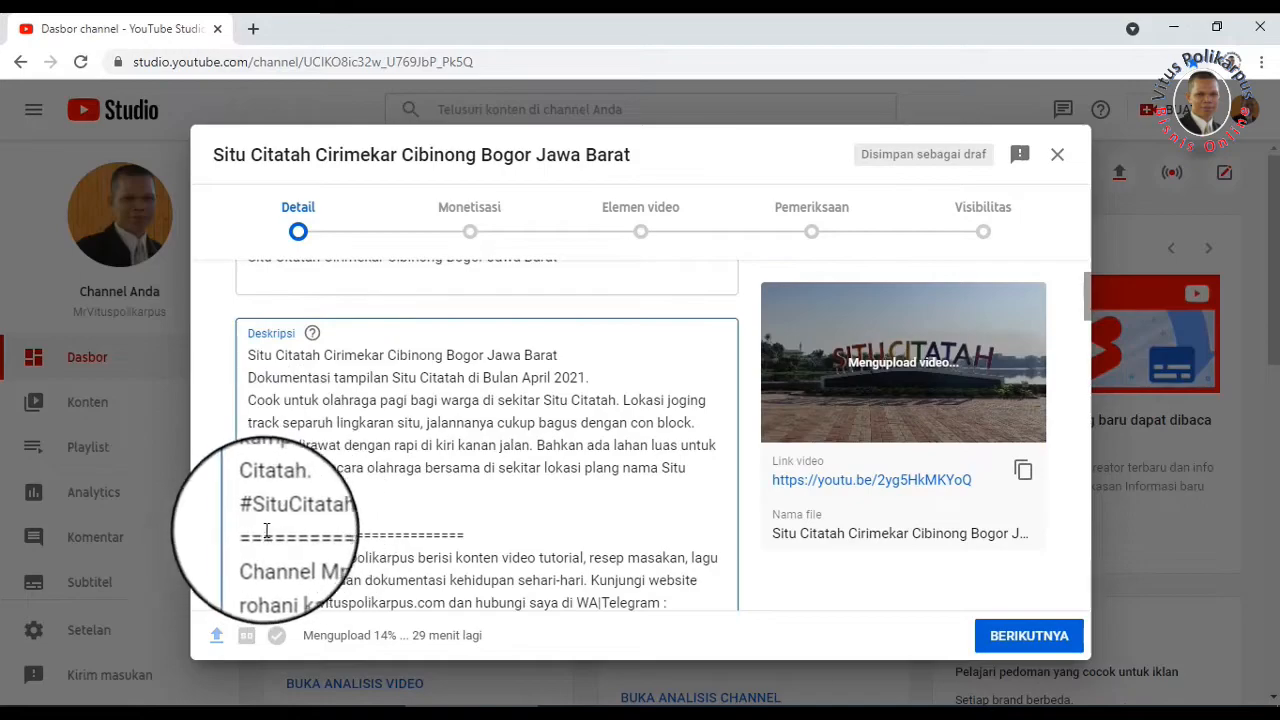
scroll(420, 500, "down", 10)
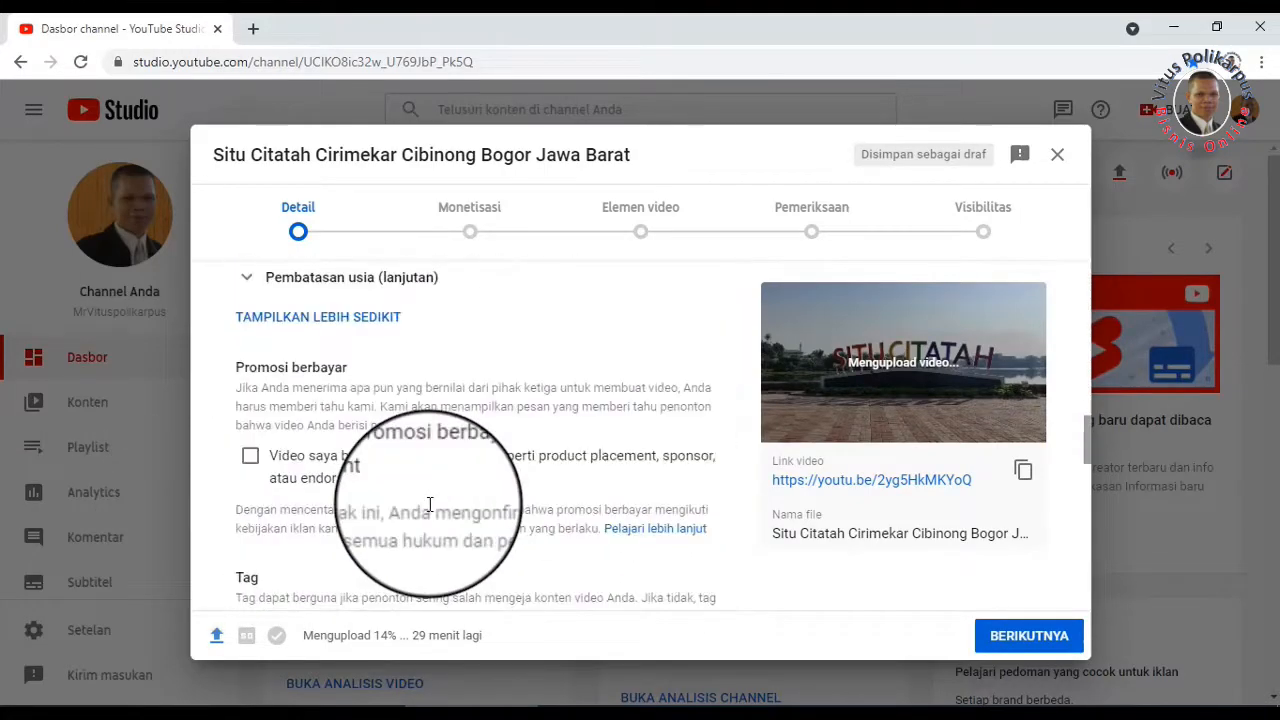
scroll(429, 503, "down", 5)
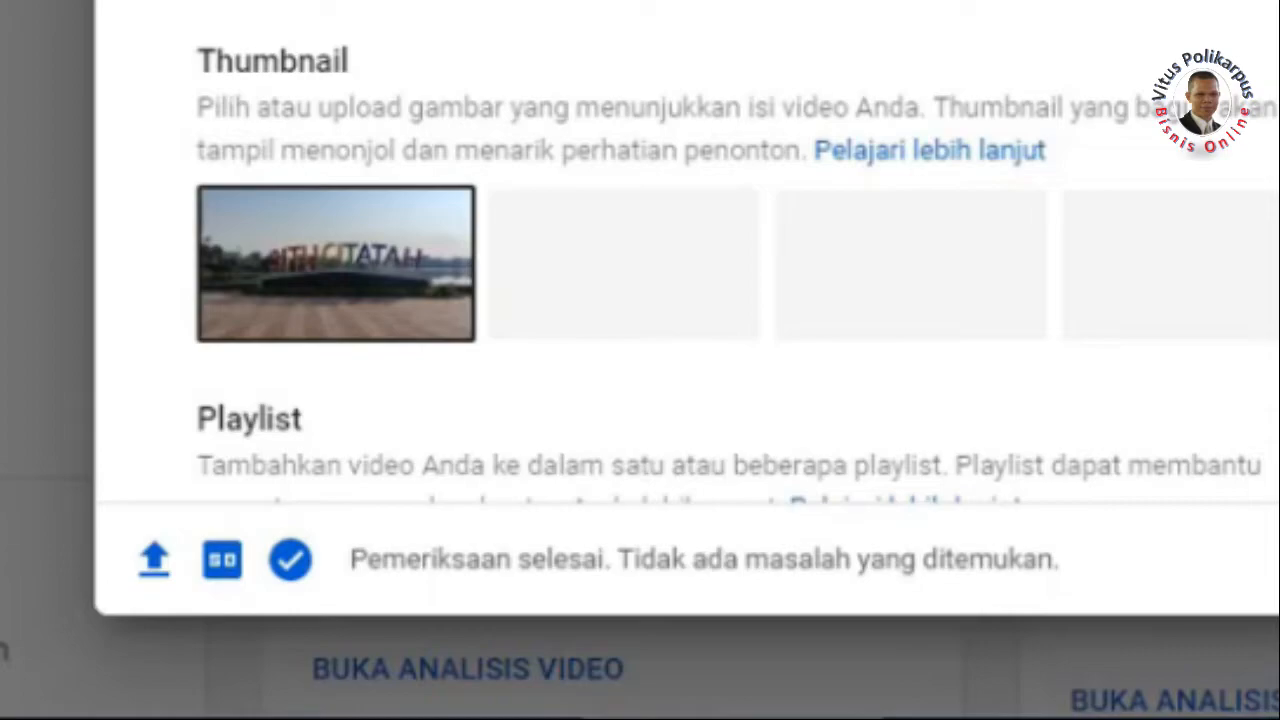
scroll(1234, 423, "down", 10)
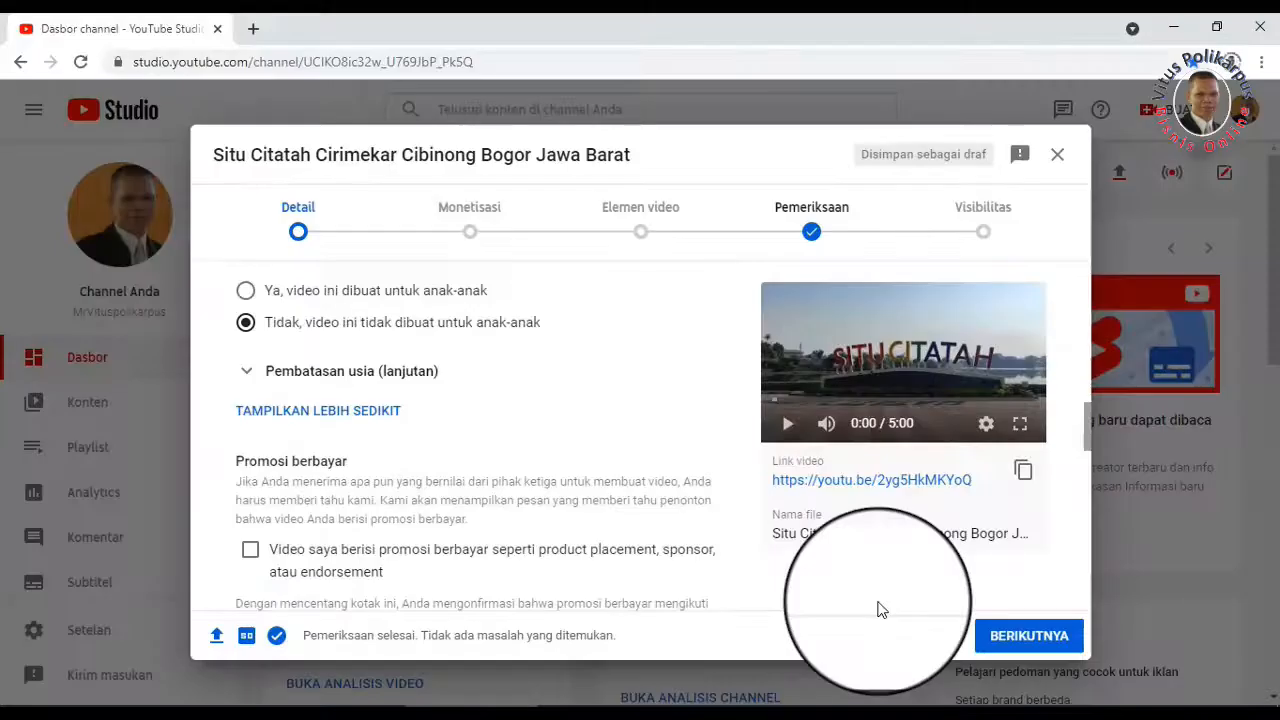
Step: Set the video's monetization to Aktif and review the selected ad types and video ad locations
scroll(880, 606, "down", 2)
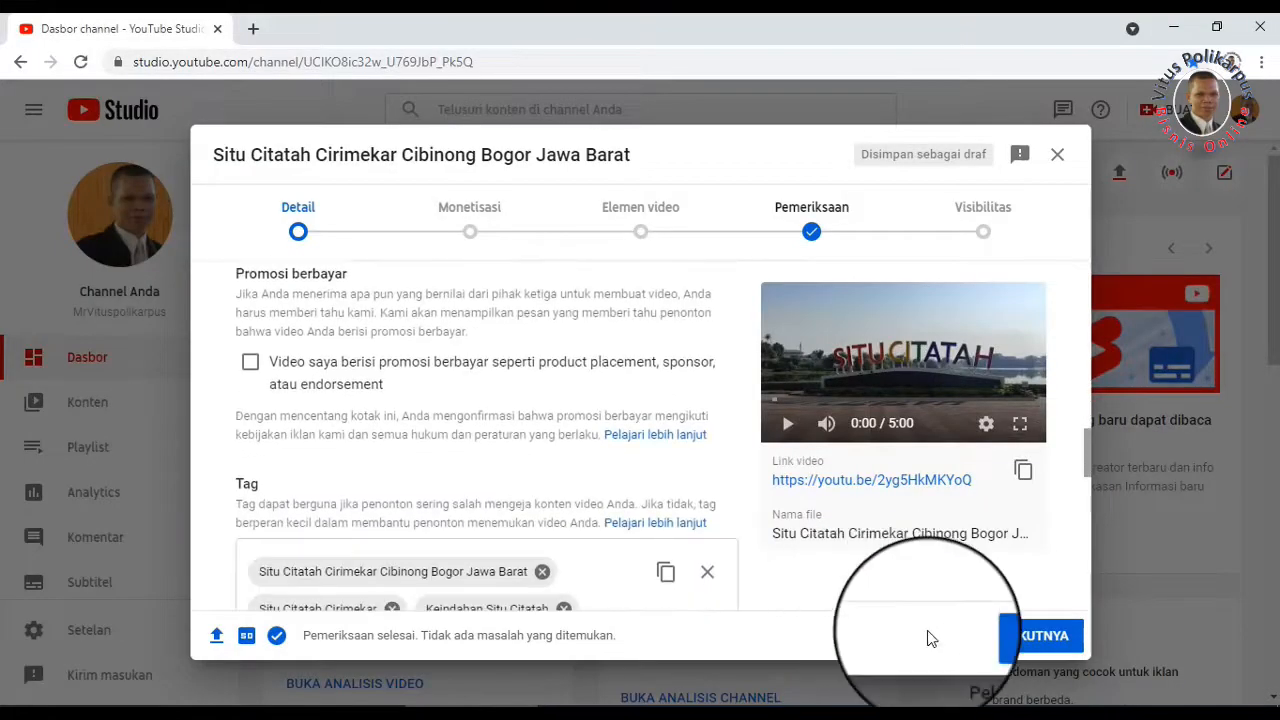
left_click(1050, 640)
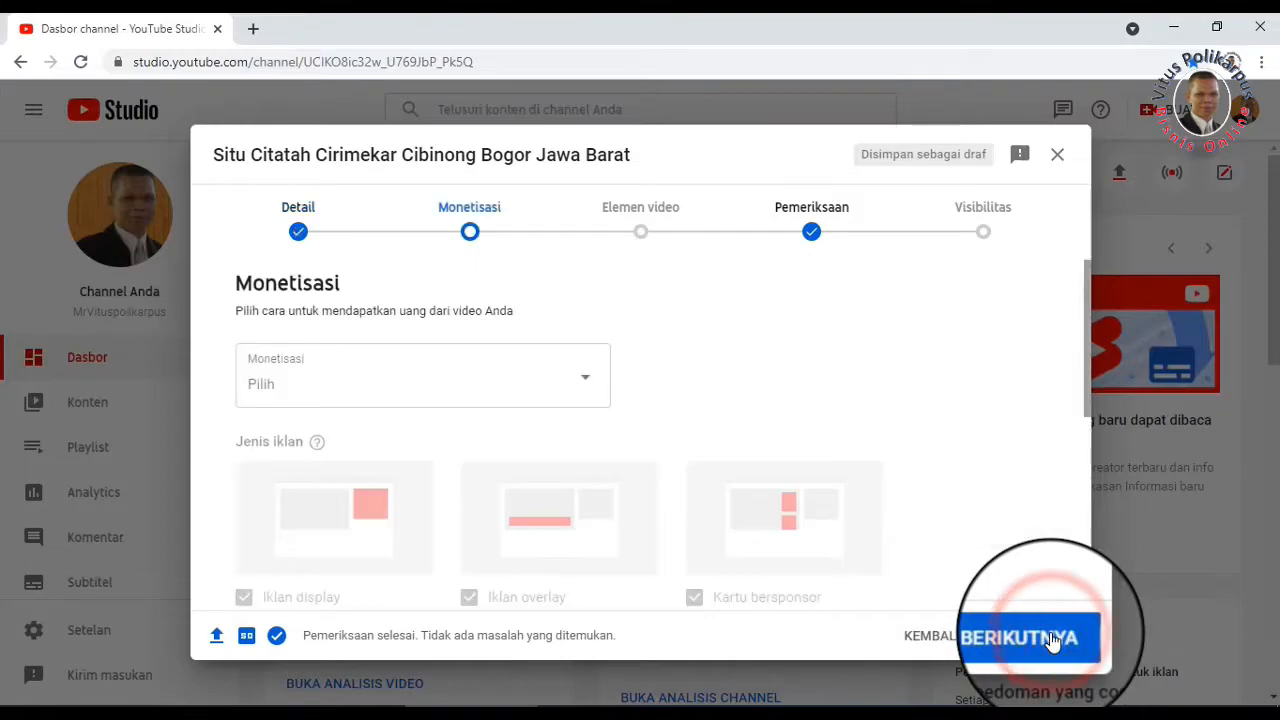
left_click(590, 386)
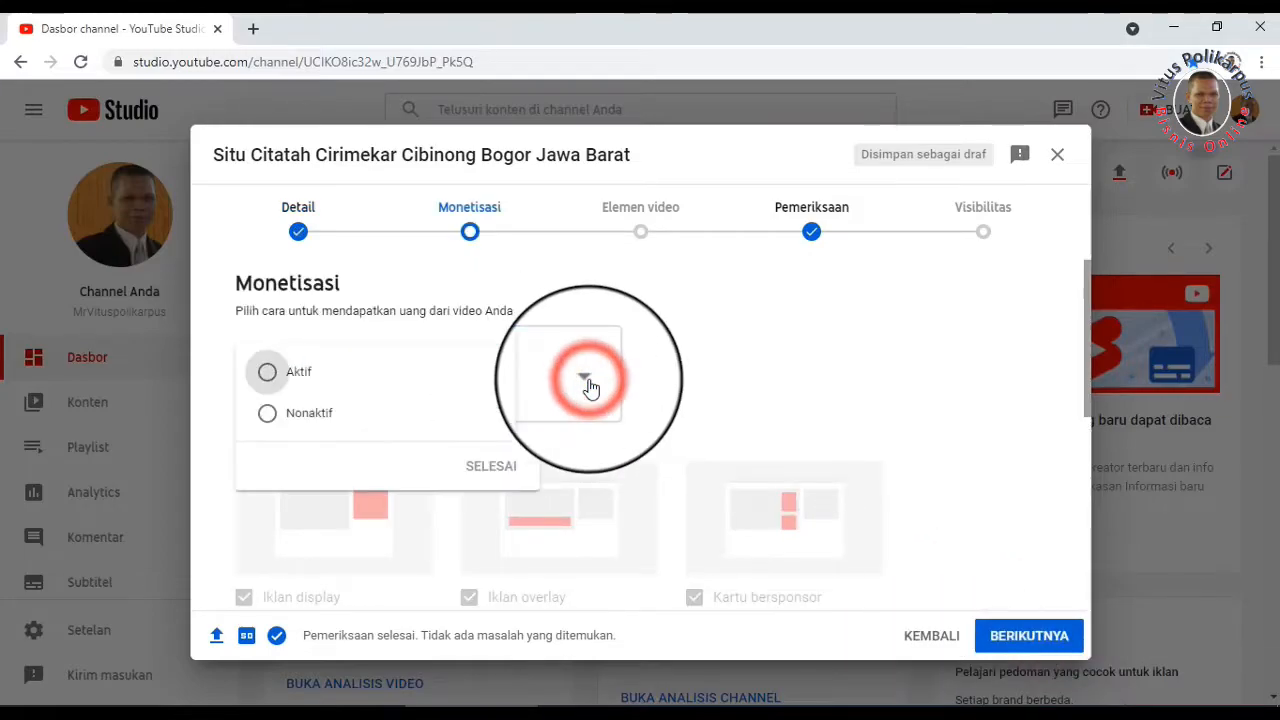
left_click(252, 367)
left_click(491, 463)
scroll(500, 450, "down", 5)
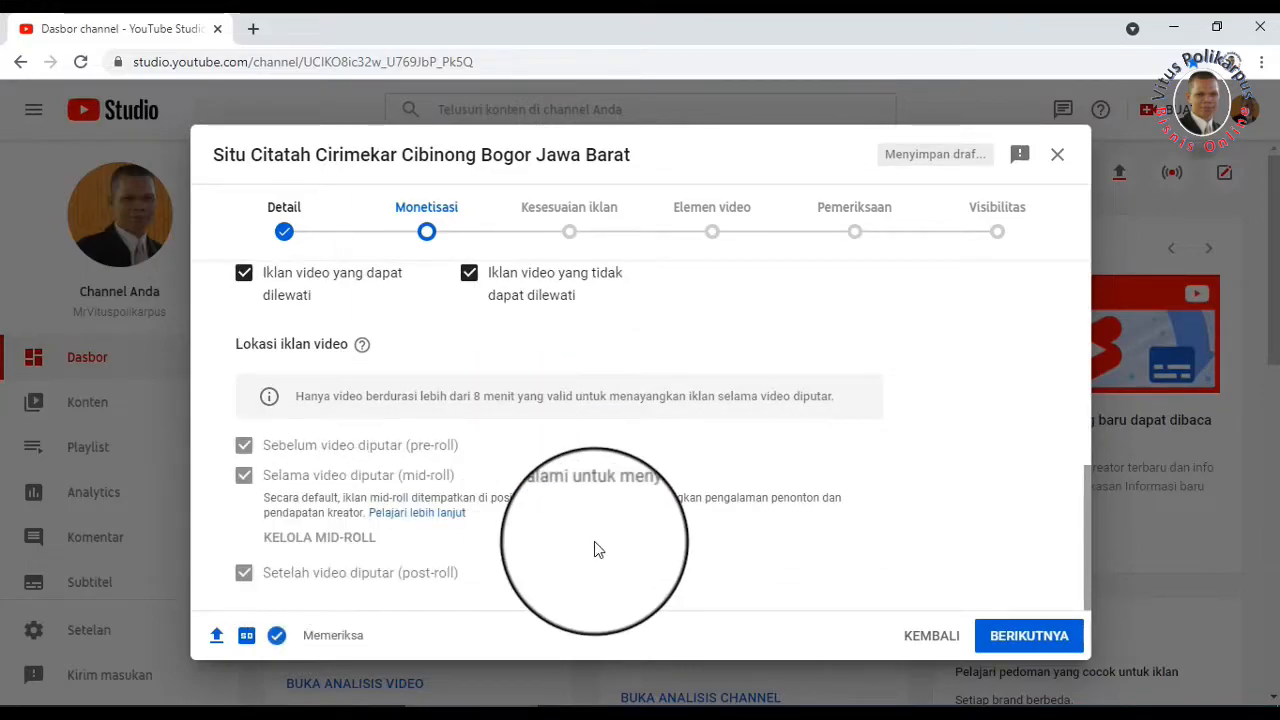
scroll(594, 545, "up", 3)
scroll(550, 525, "up", 1)
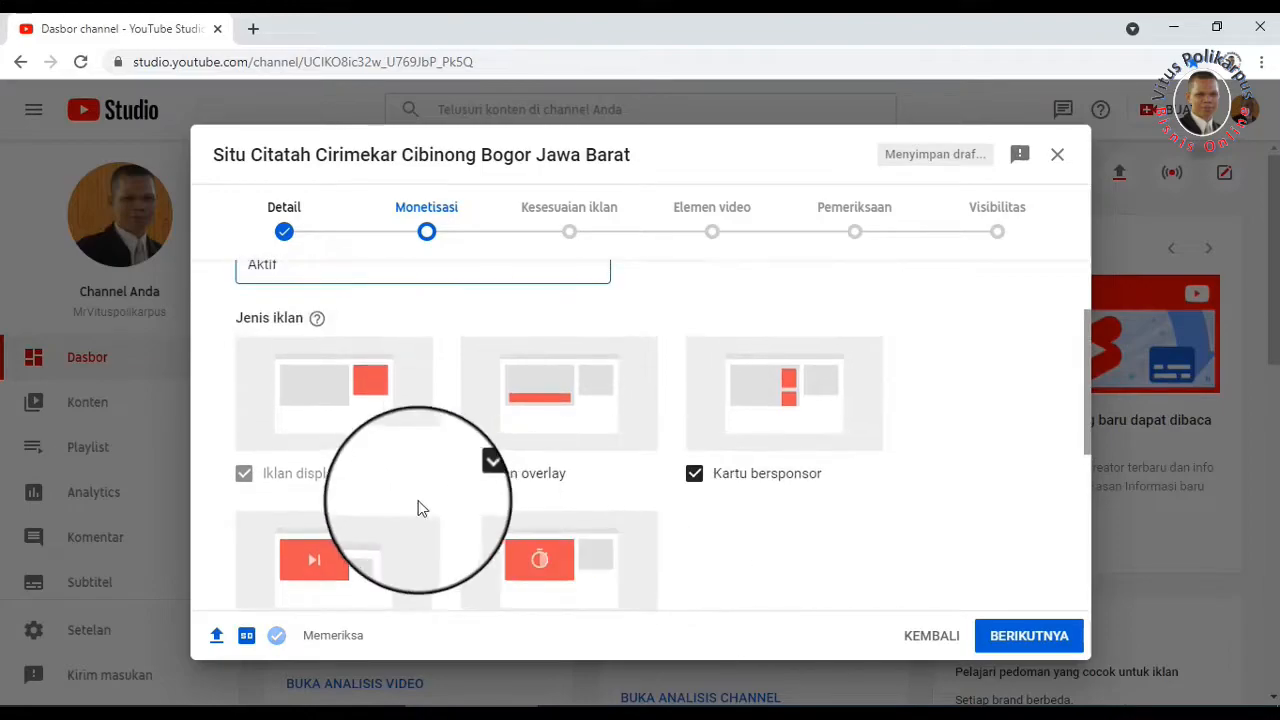
scroll(563, 543, "down", 2)
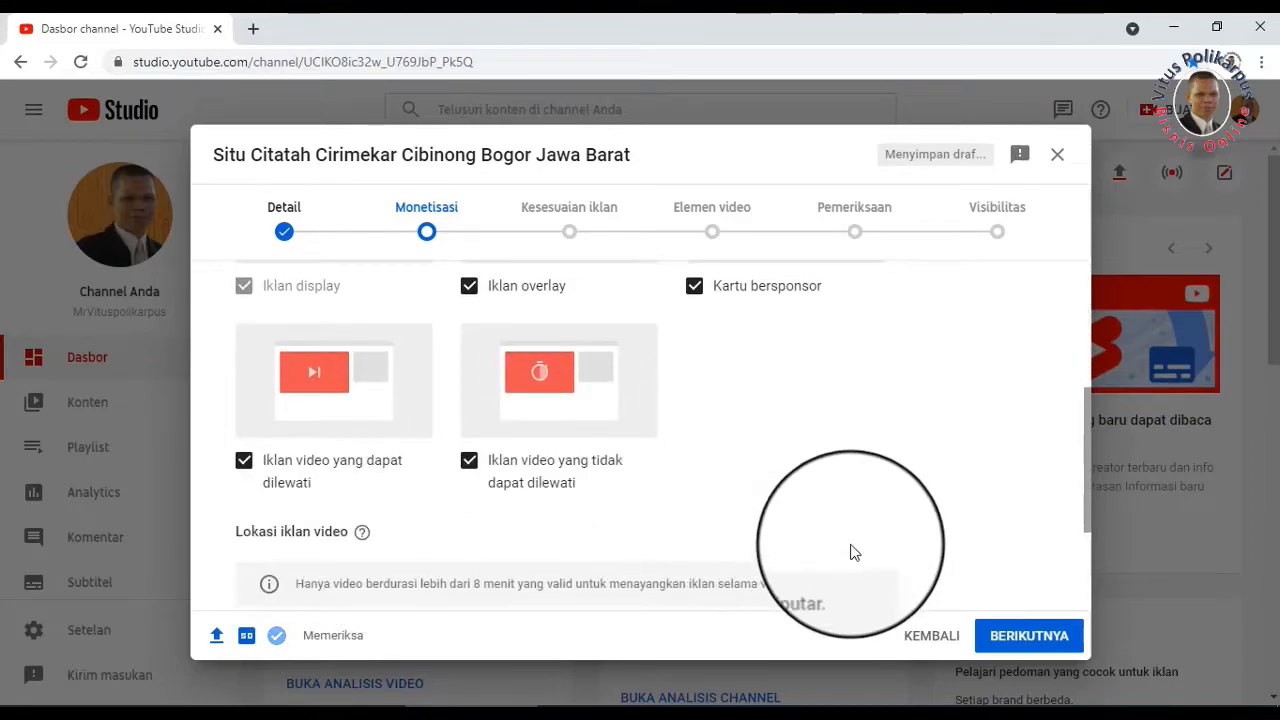
scroll(843, 557, "up", 2)
Step: Declare in the ad suitability questionnaire that none of the listed content categories apply, and submit the rating
left_click(1030, 638)
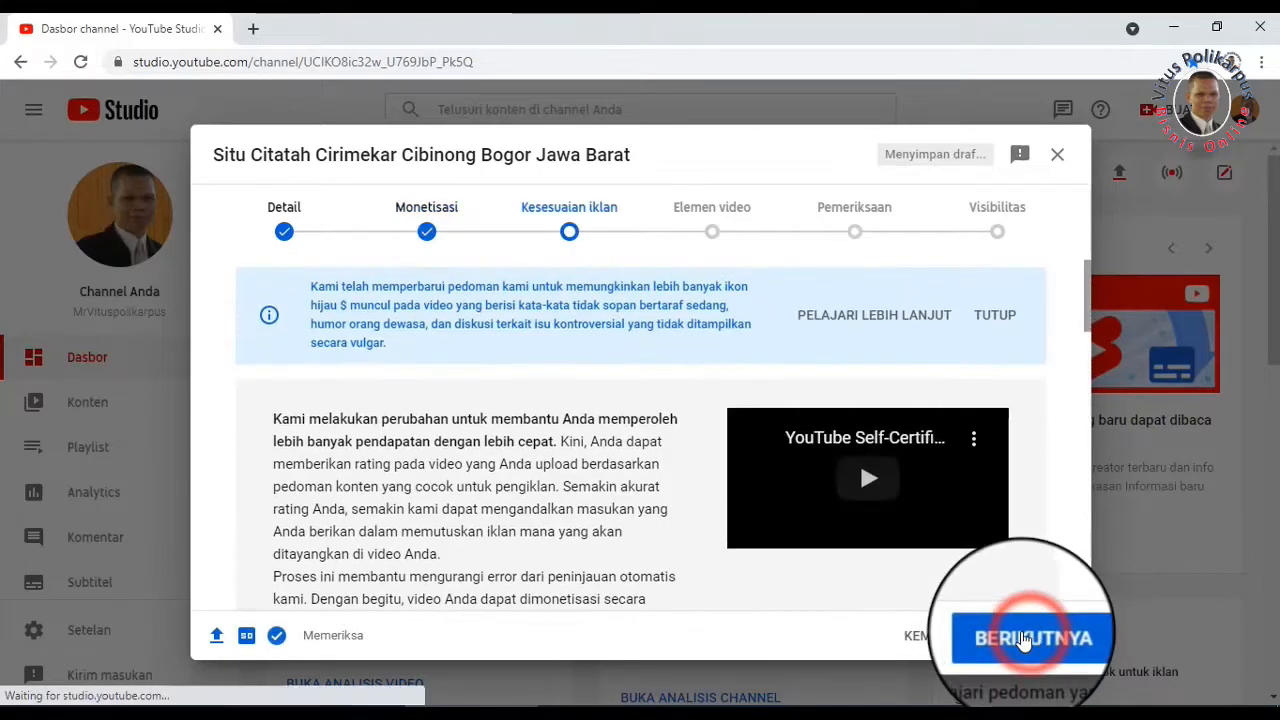
scroll(528, 538, "down", 3)
scroll(528, 538, "down", 10)
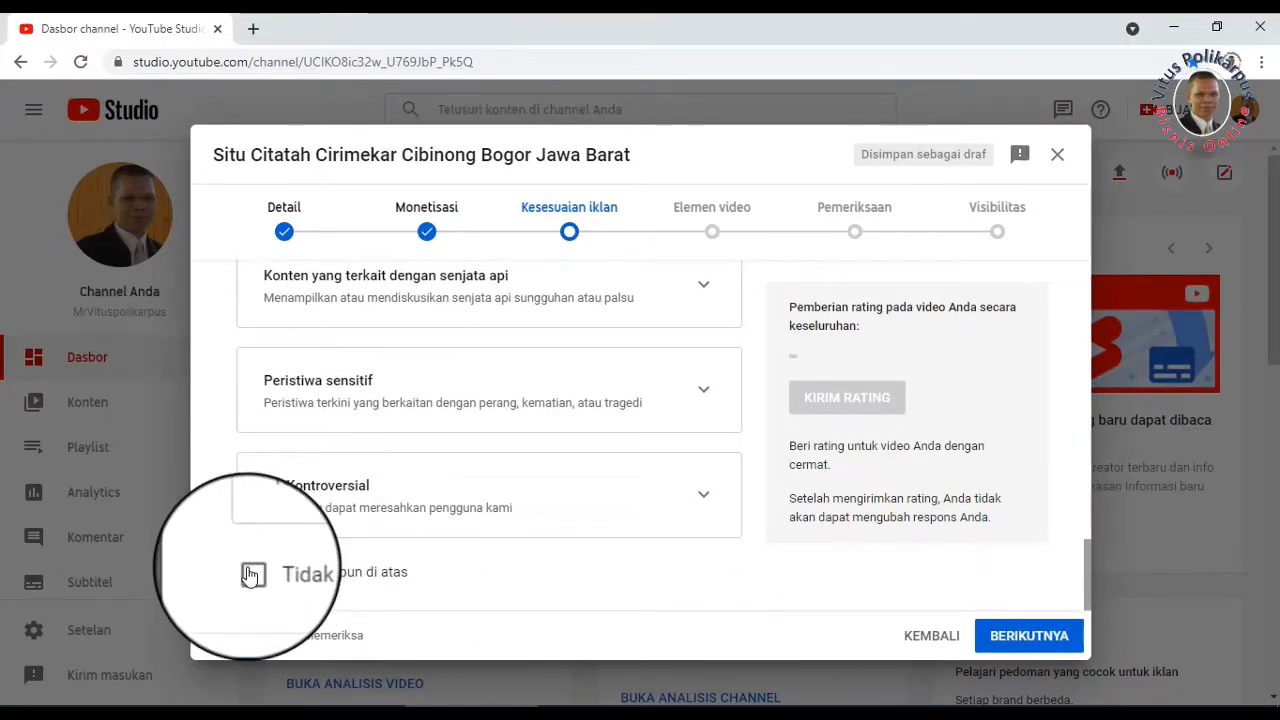
left_click(251, 567)
scroll(865, 433, "up", 3)
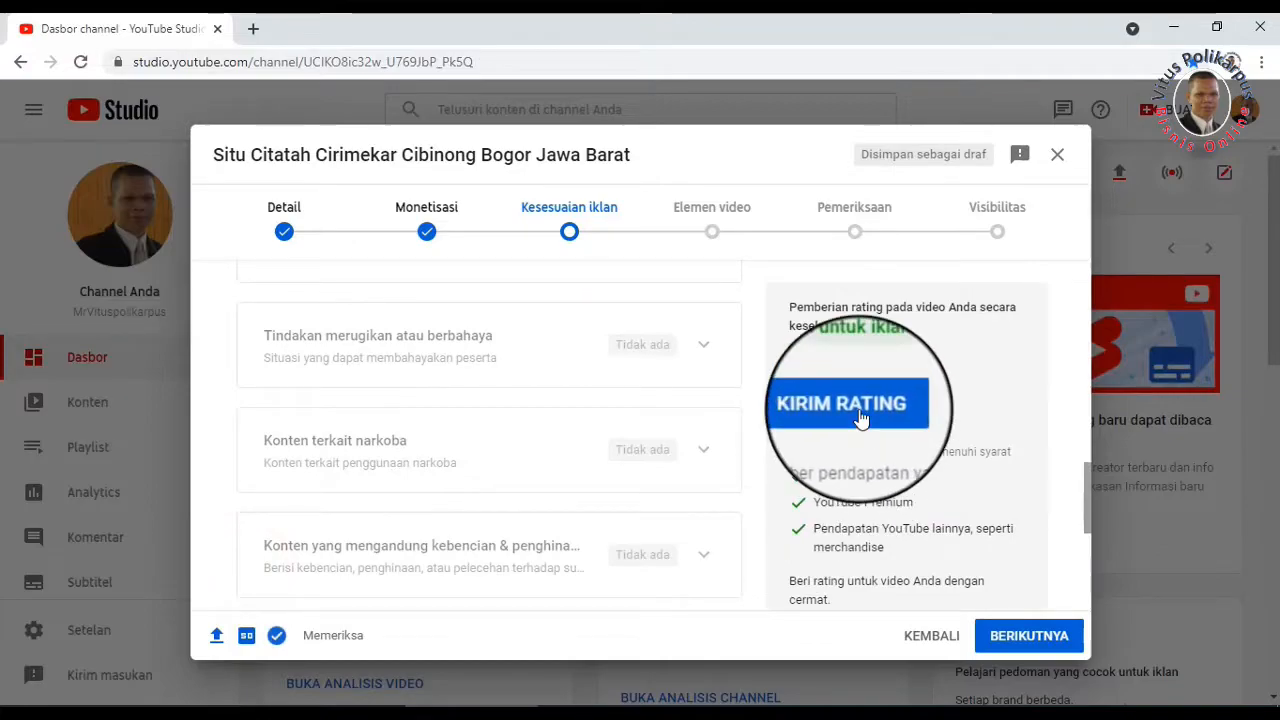
left_click(860, 417)
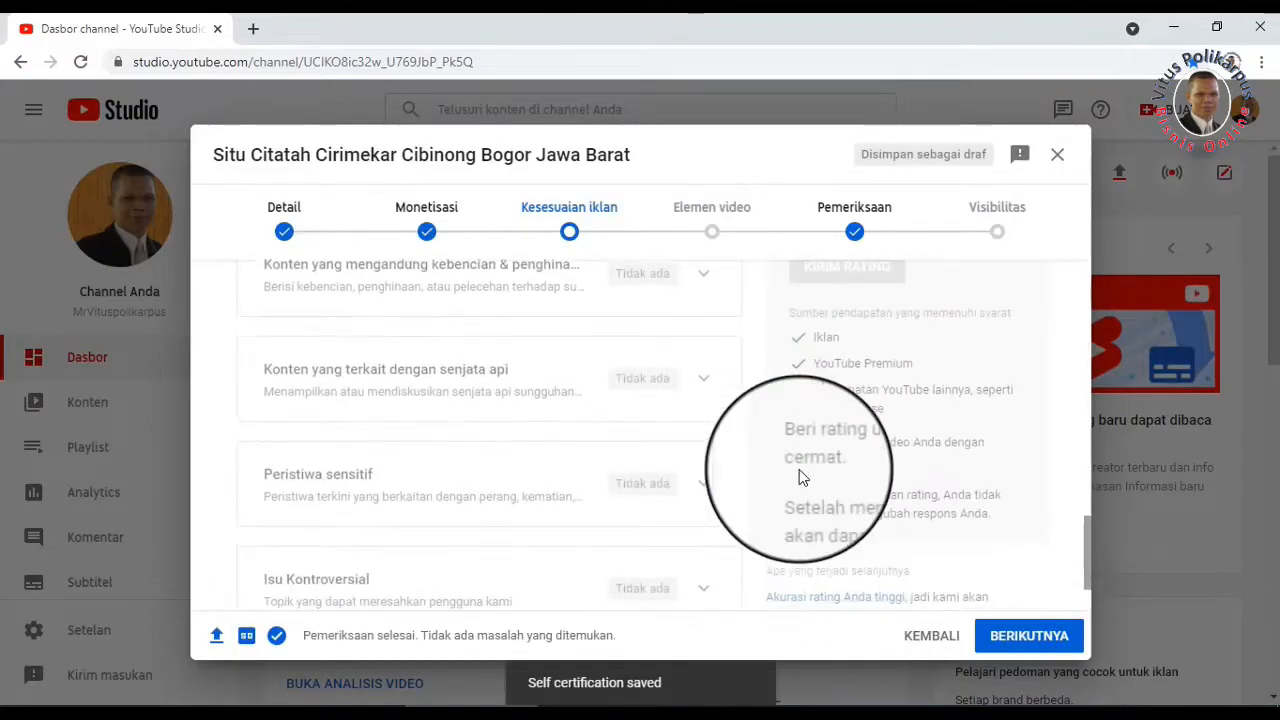
Step: Add Indonesian subtitles by manual entry, with "Situ Citatah Cirimekar Cibinong Bogor" as the first caption
left_click(1040, 637)
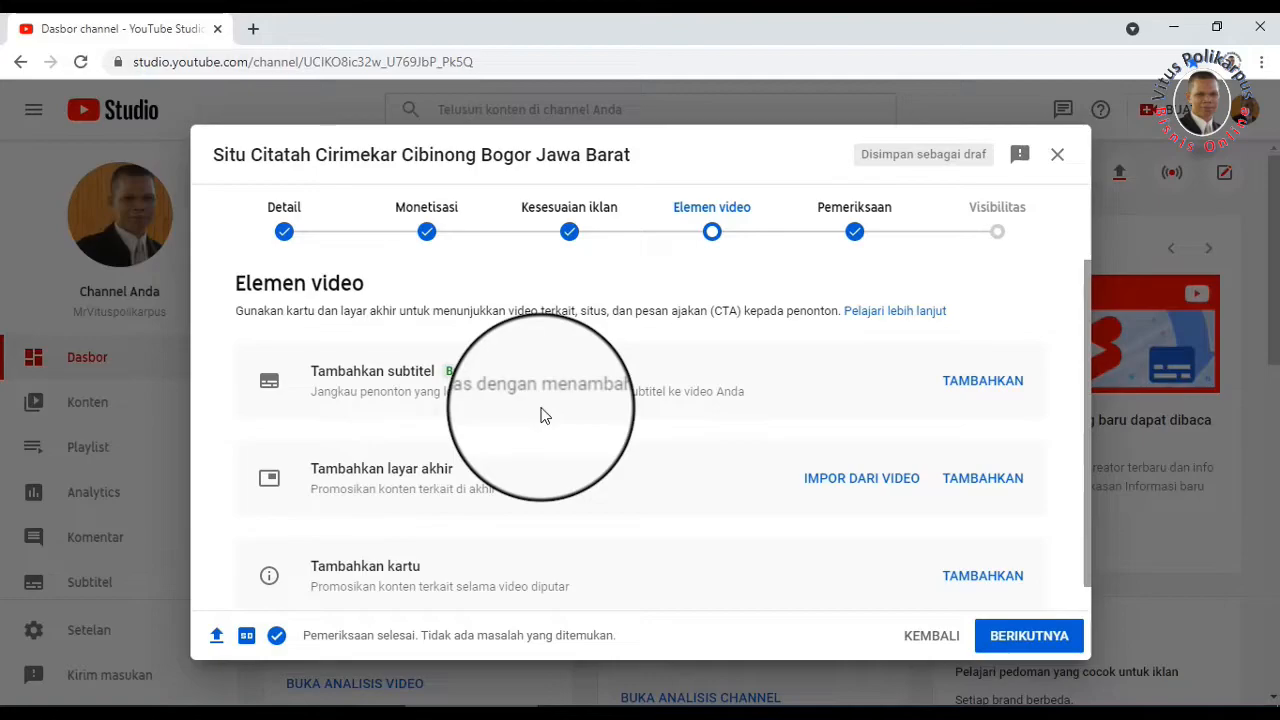
left_click(975, 386)
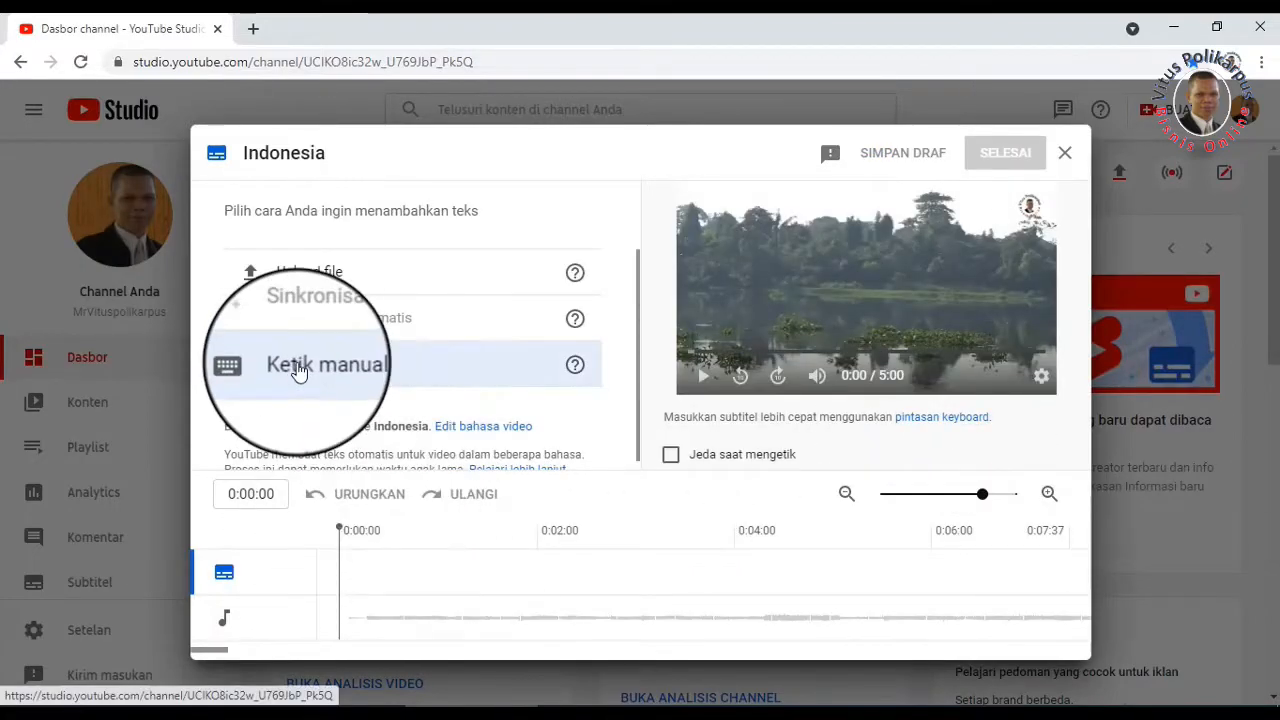
left_click(296, 366)
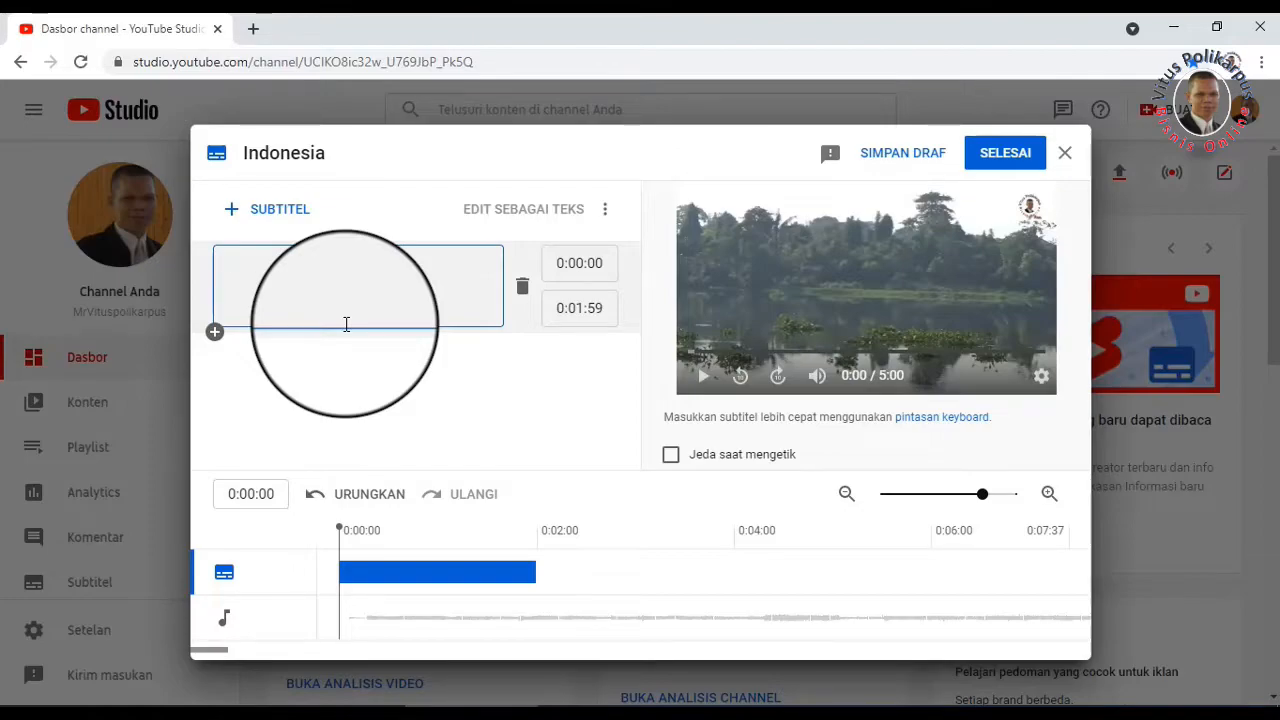
type("Situ Citatah Cirimekar Cibinong Bogor")
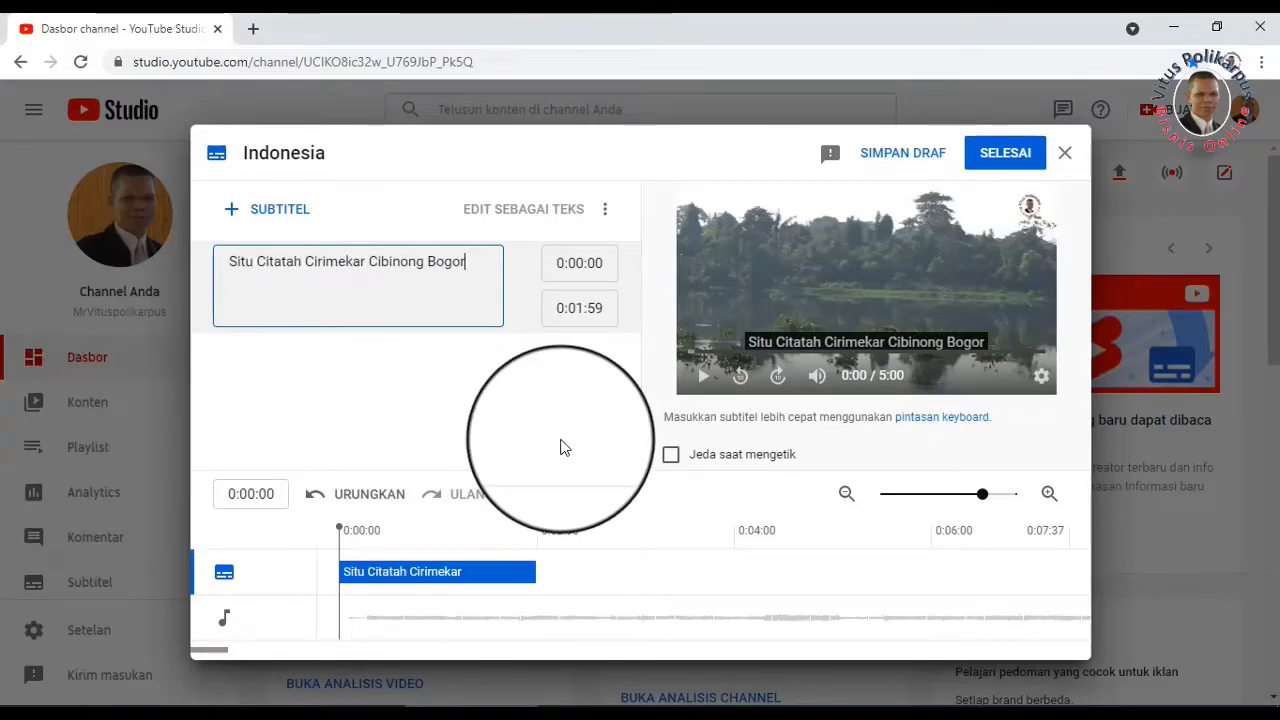
Step: Preview the opening of the video and extend the first caption's end time to 0:09:37
left_click(703, 375)
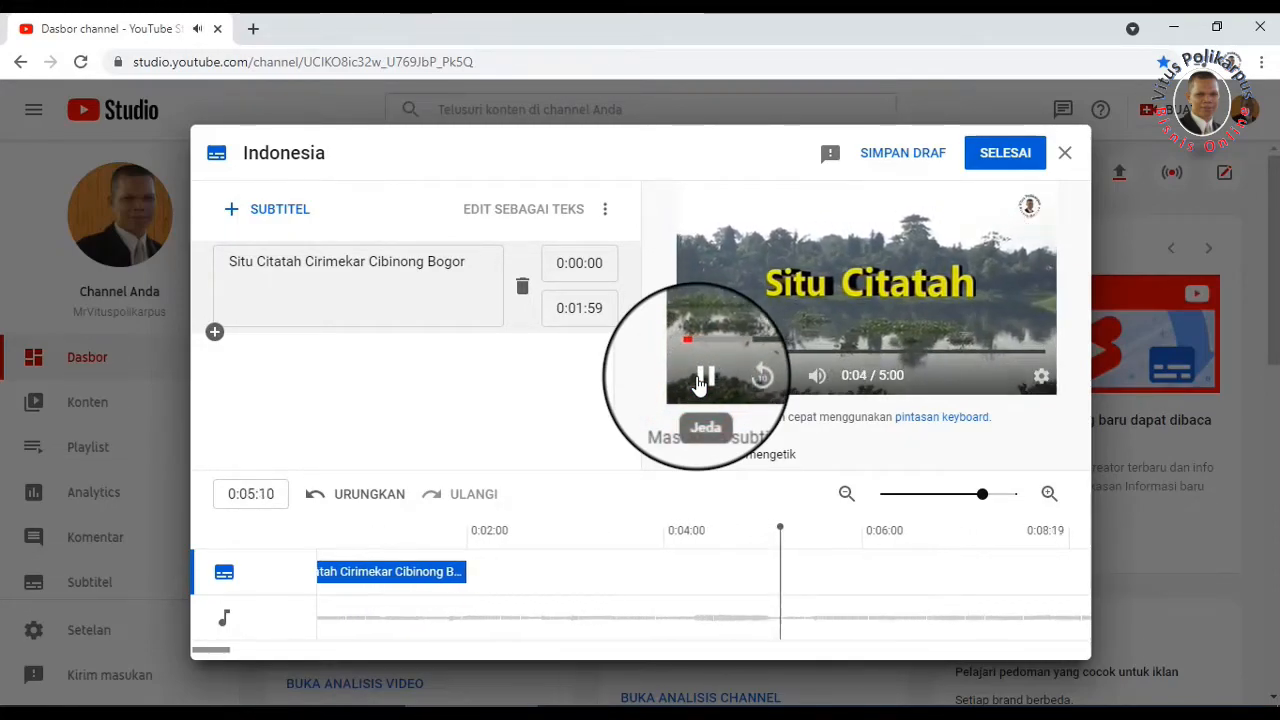
left_click(698, 380)
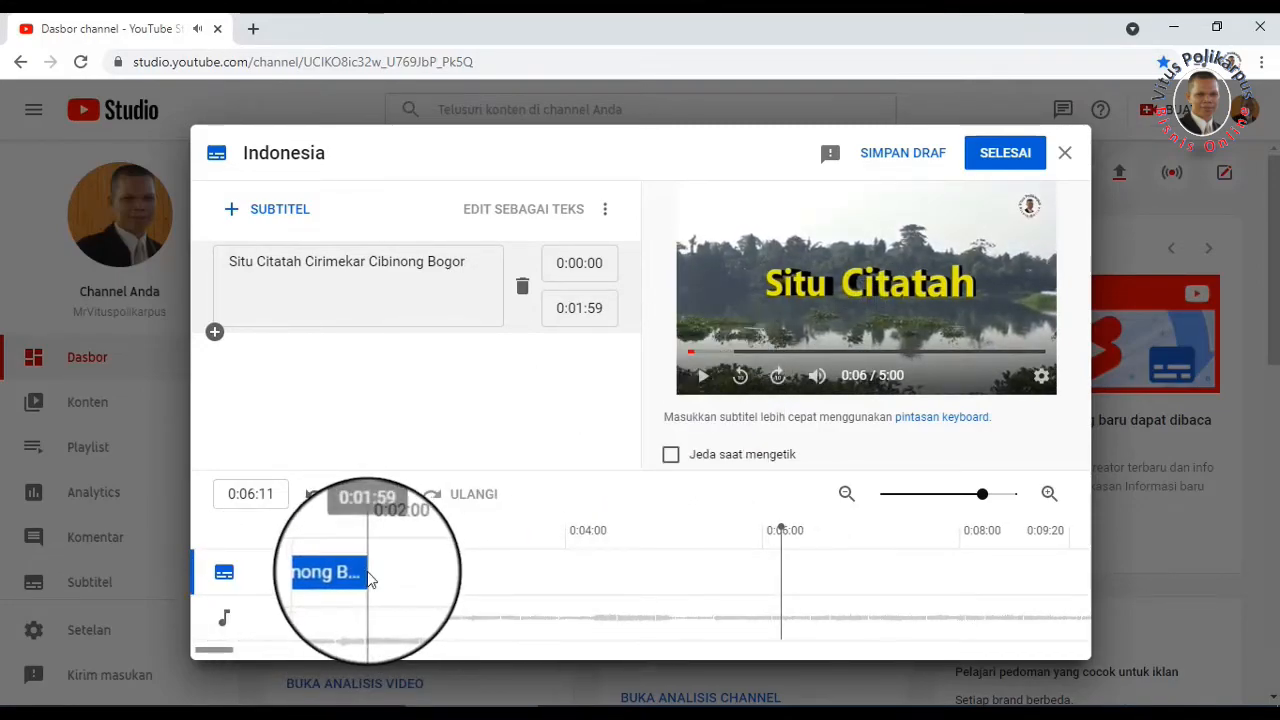
left_click_drag(882, 576, 880, 576)
left_click(701, 376)
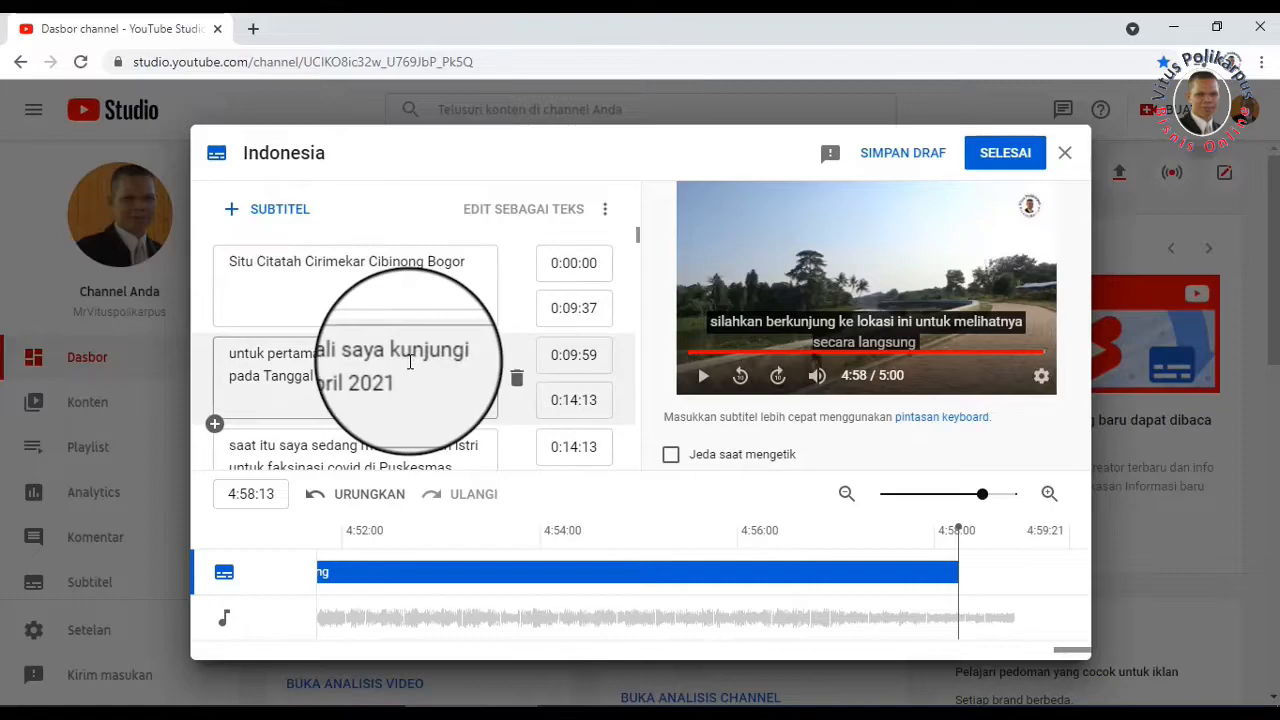
Step: Check the caption texts through to the end of the video and publish the Indonesian subtitles
scroll(342, 330, "down", 3)
left_click(357, 371)
scroll(368, 380, "down", 2)
left_click(350, 380)
scroll(240, 338, "down", 5)
left_click(383, 414)
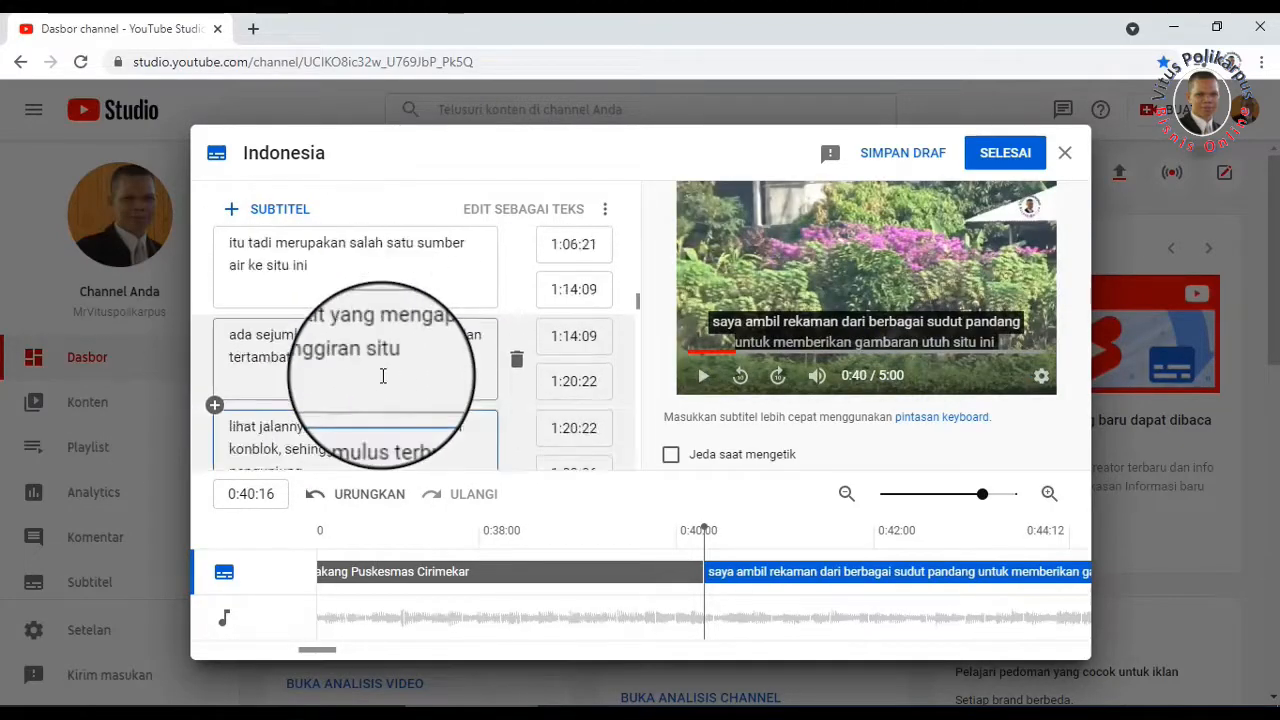
scroll(383, 380, "down", 10)
scroll(390, 414, "down", 3)
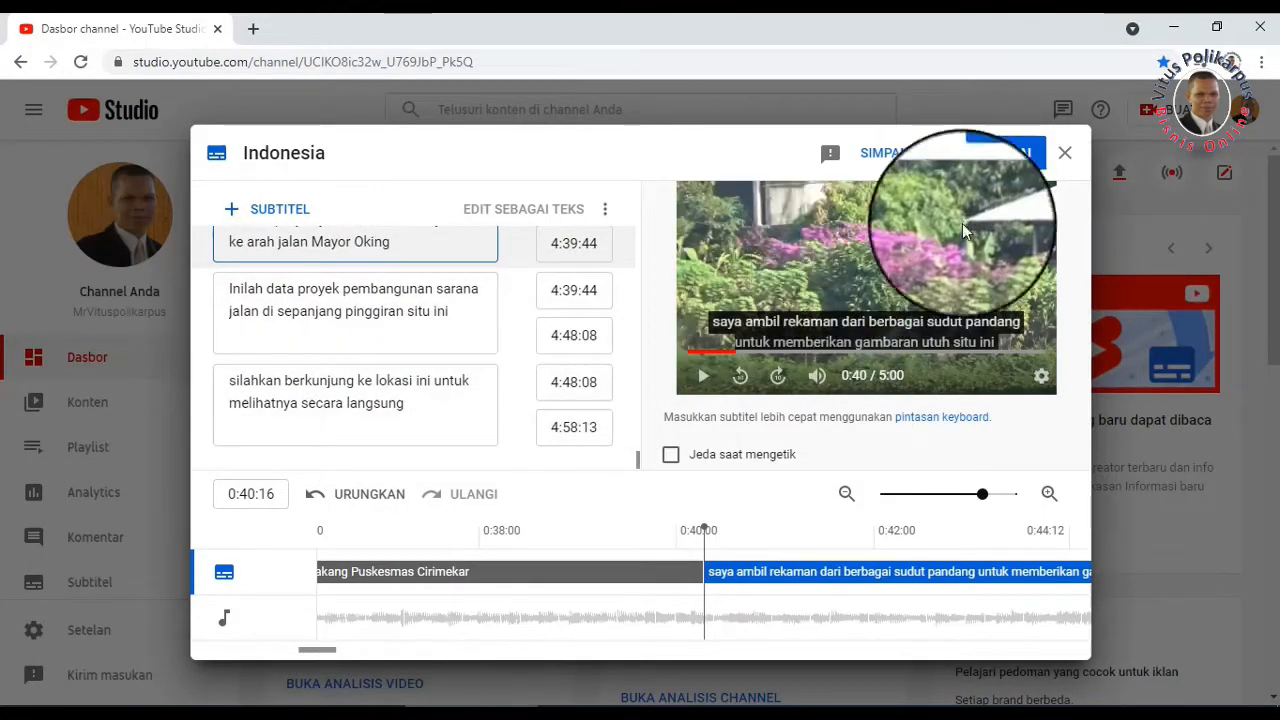
left_click(1000, 163)
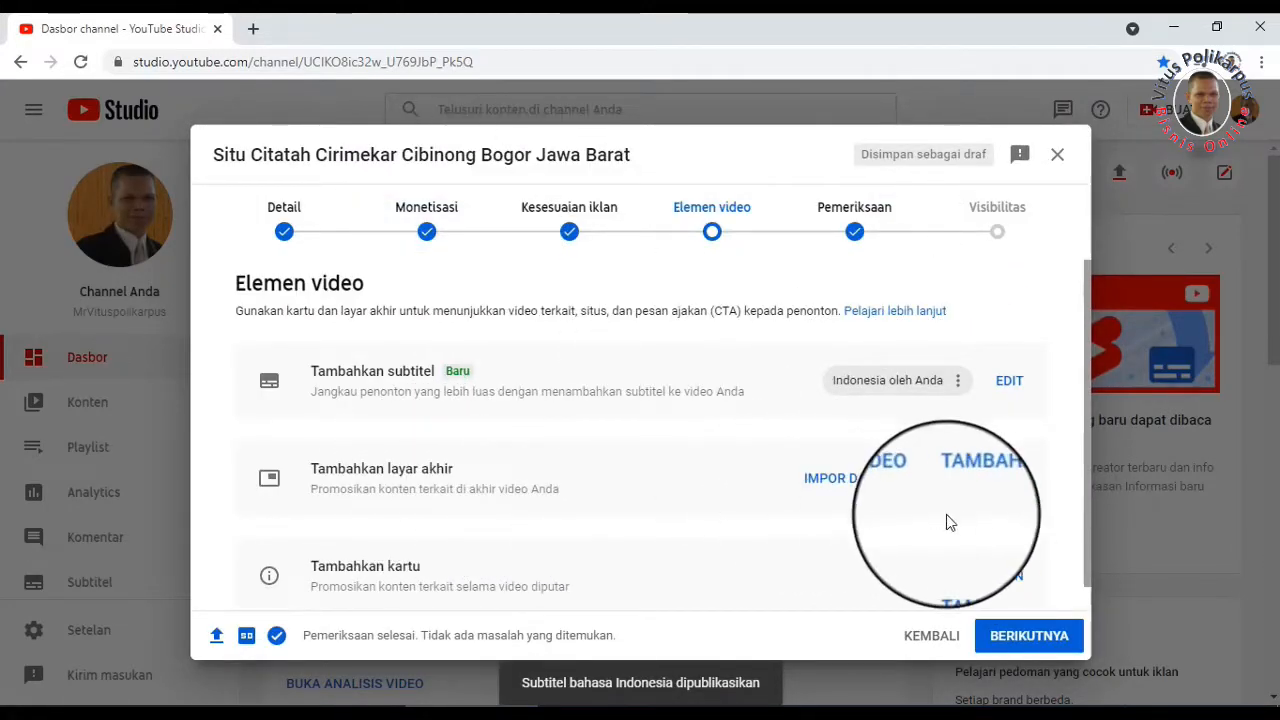
Step: Add an end screen using the layout imported from an existing video and save it
left_click(1003, 480)
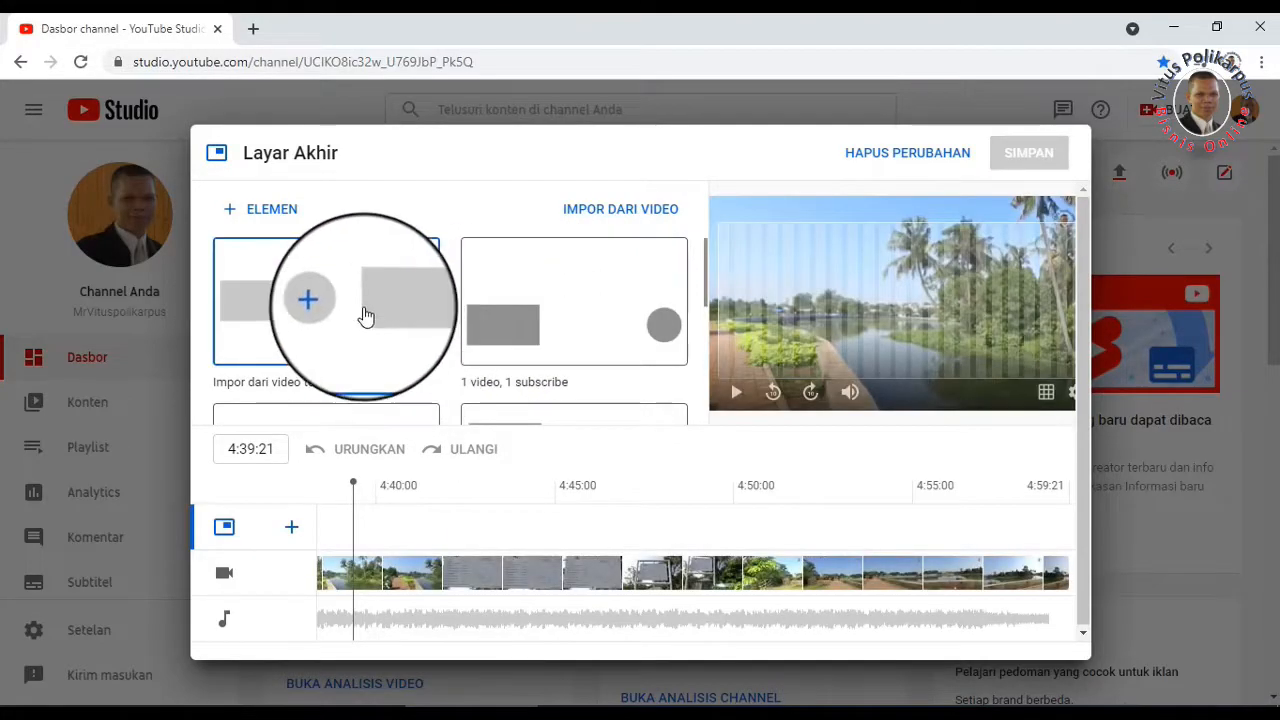
left_click(363, 308)
left_click(1025, 155)
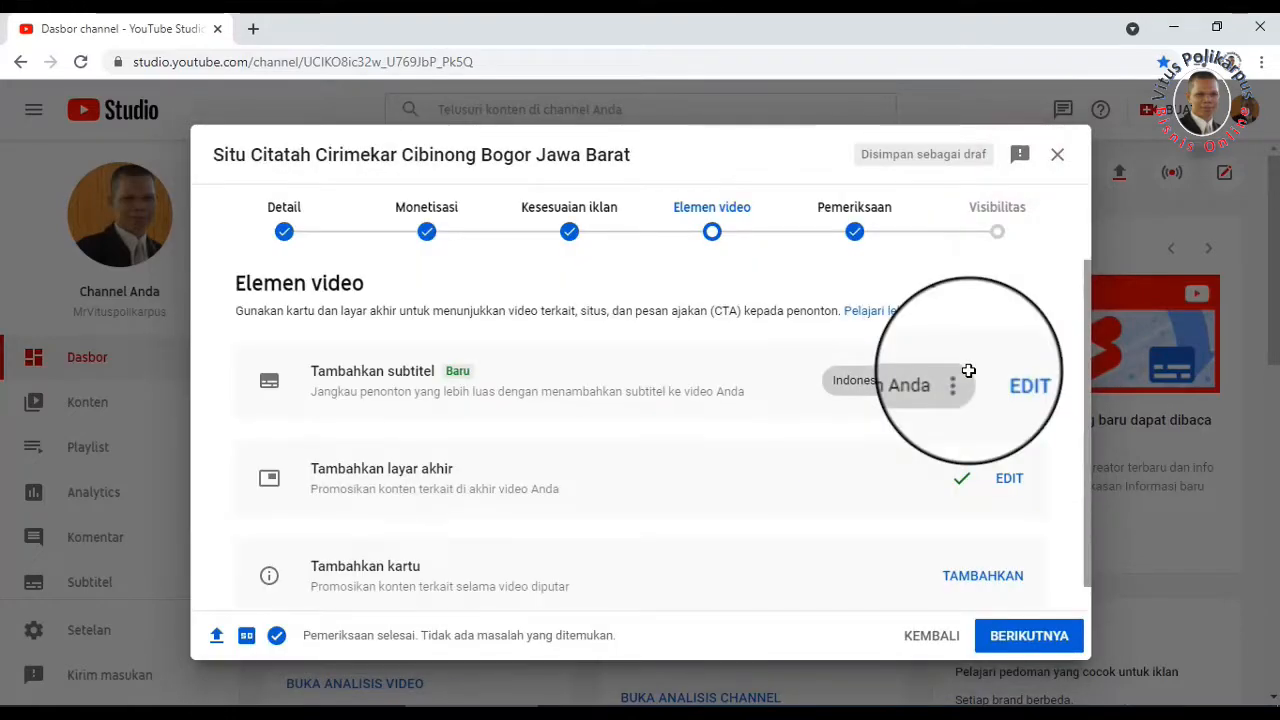
Step: Add a video card at 0:30:02 linking to the channel's video "Lomba Mancing di Situ Jatijajar Depok"
left_click(975, 580)
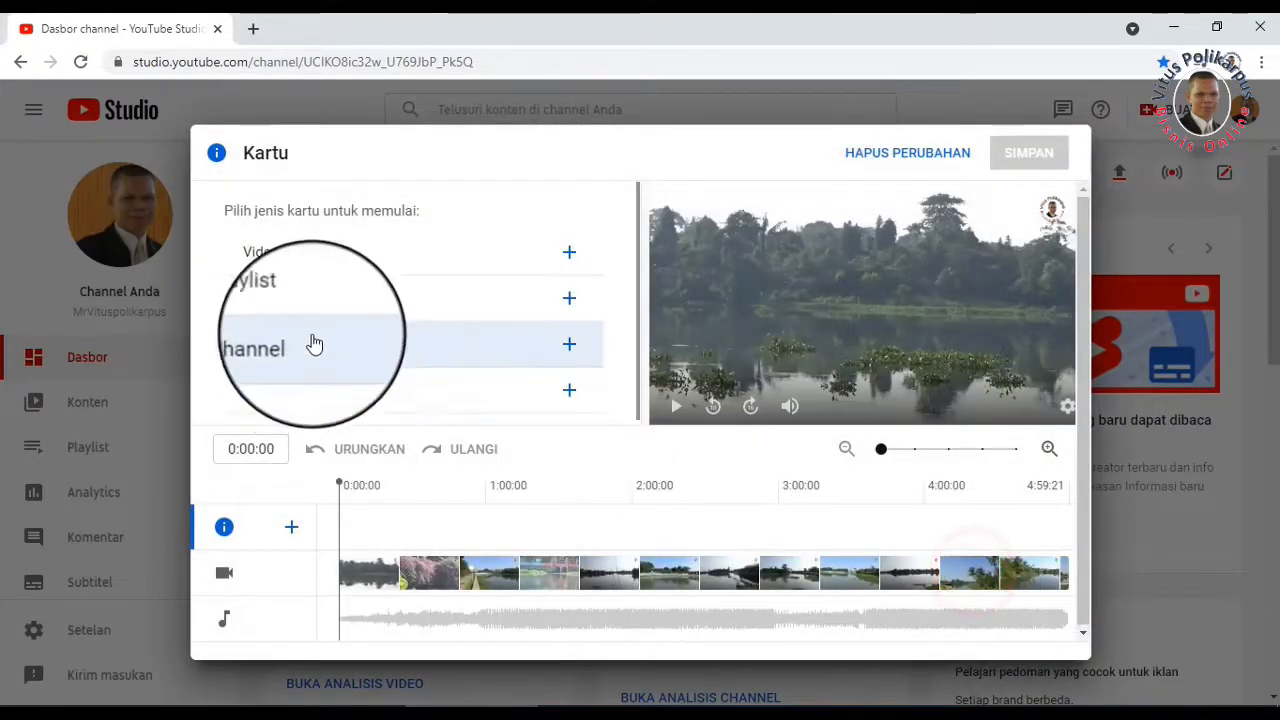
left_click(413, 511)
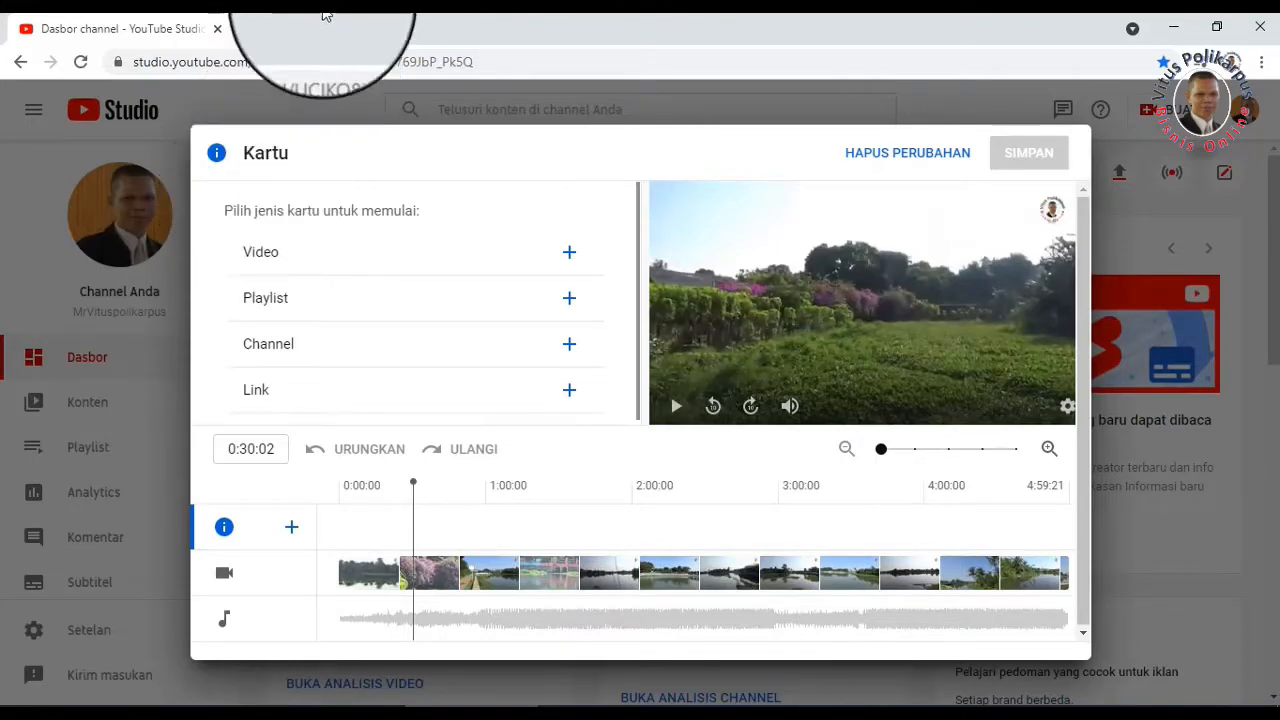
left_click(263, 252)
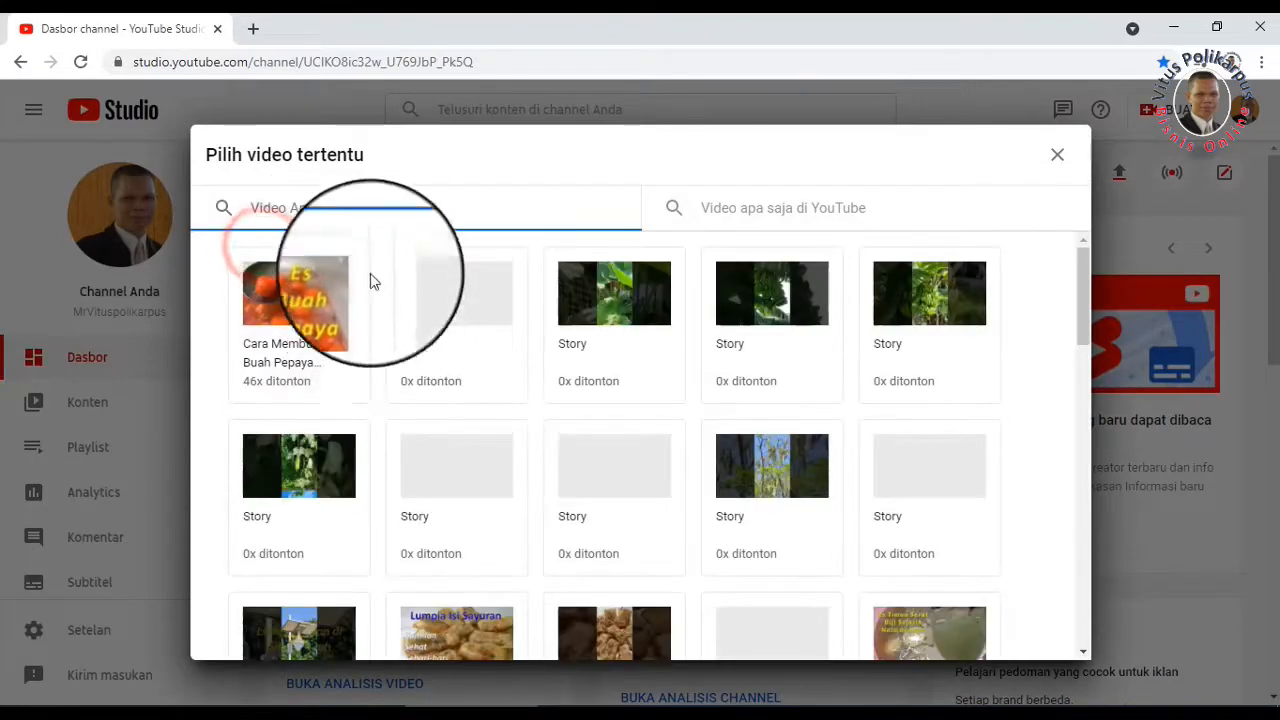
left_click(345, 210)
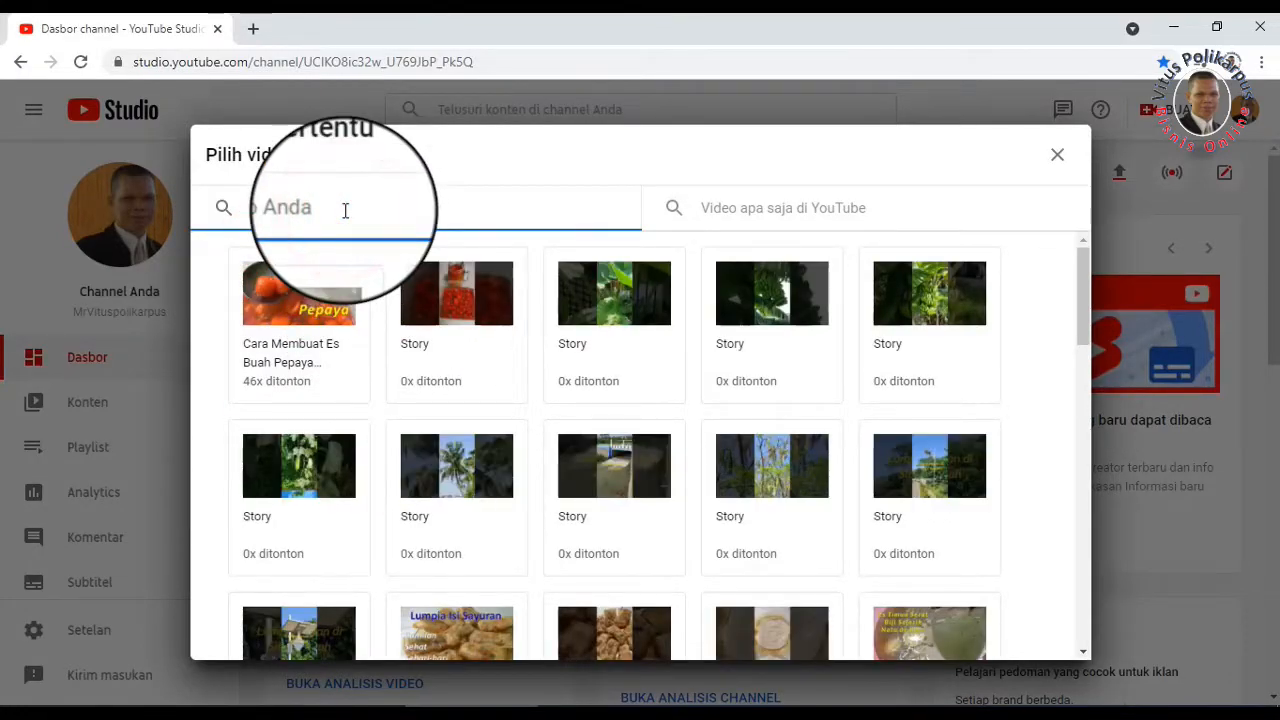
type("c")
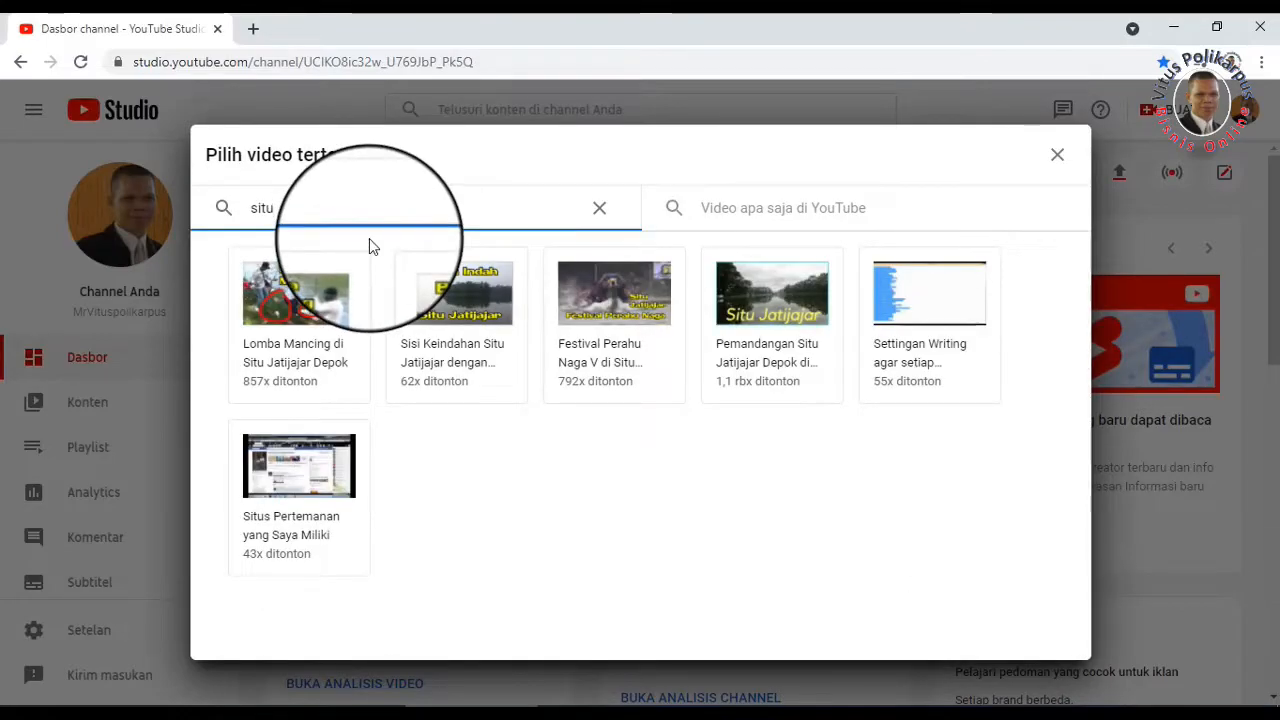
left_click(300, 300)
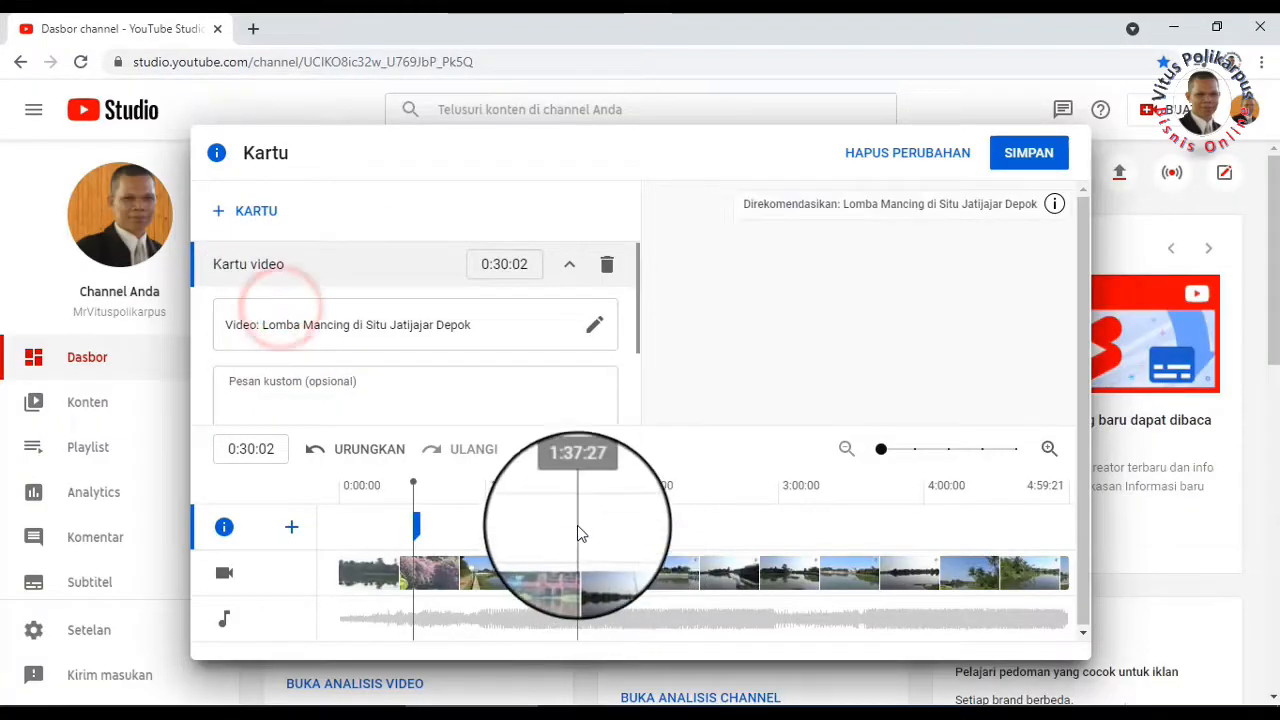
Step: Add a second video card at 1:59:59 linking to "Sisi Keindahan Situ Jatijajar dengan Efek Cermin"
left_click(630, 523)
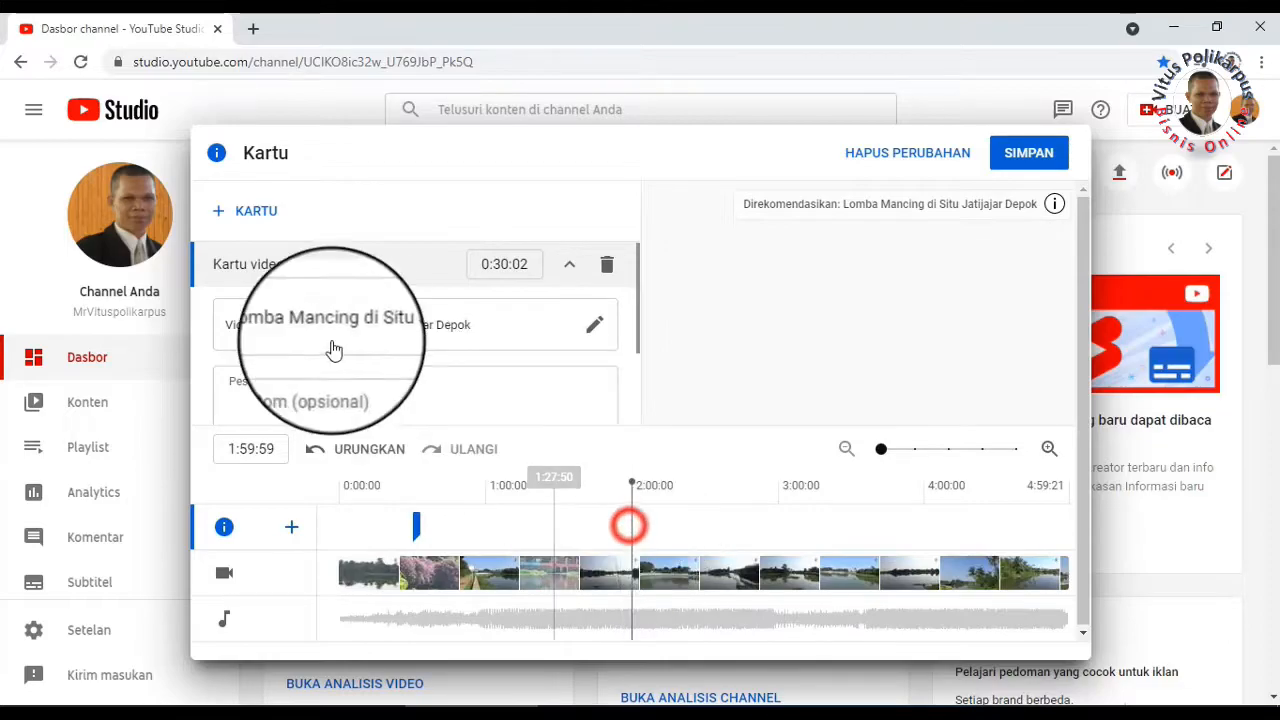
left_click(258, 209)
left_click(240, 214)
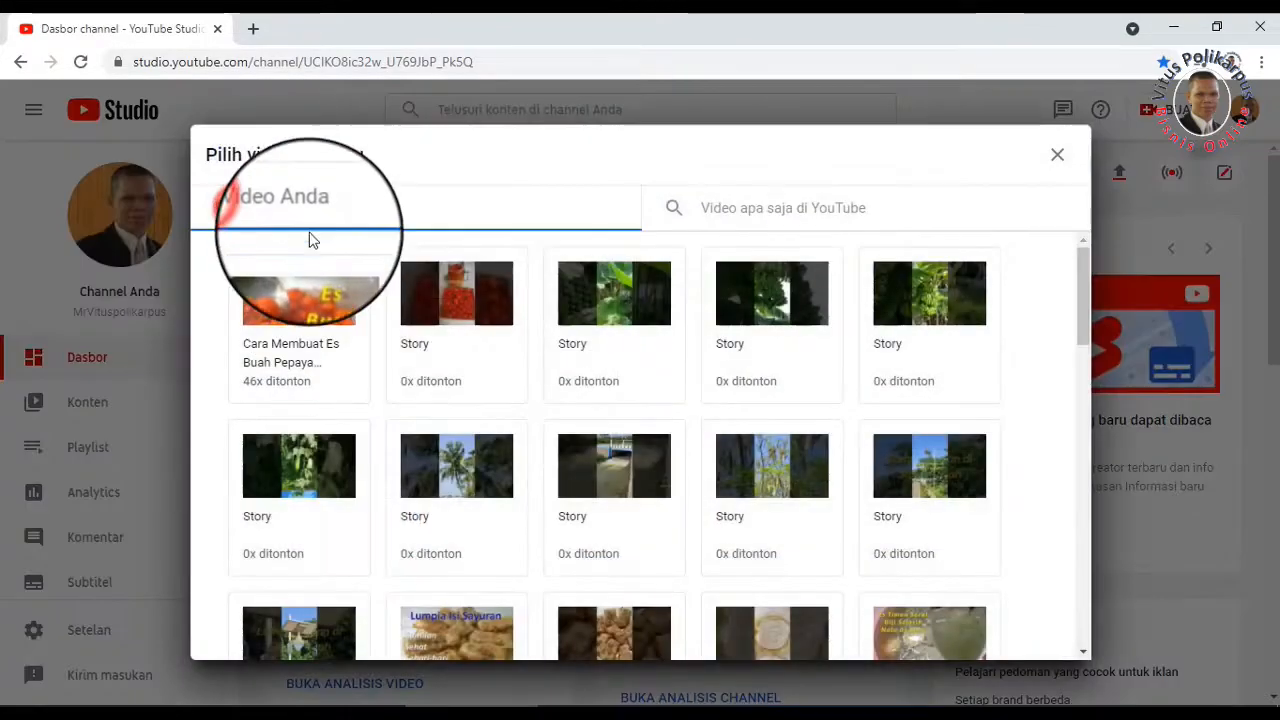
left_click(340, 208)
type("situ")
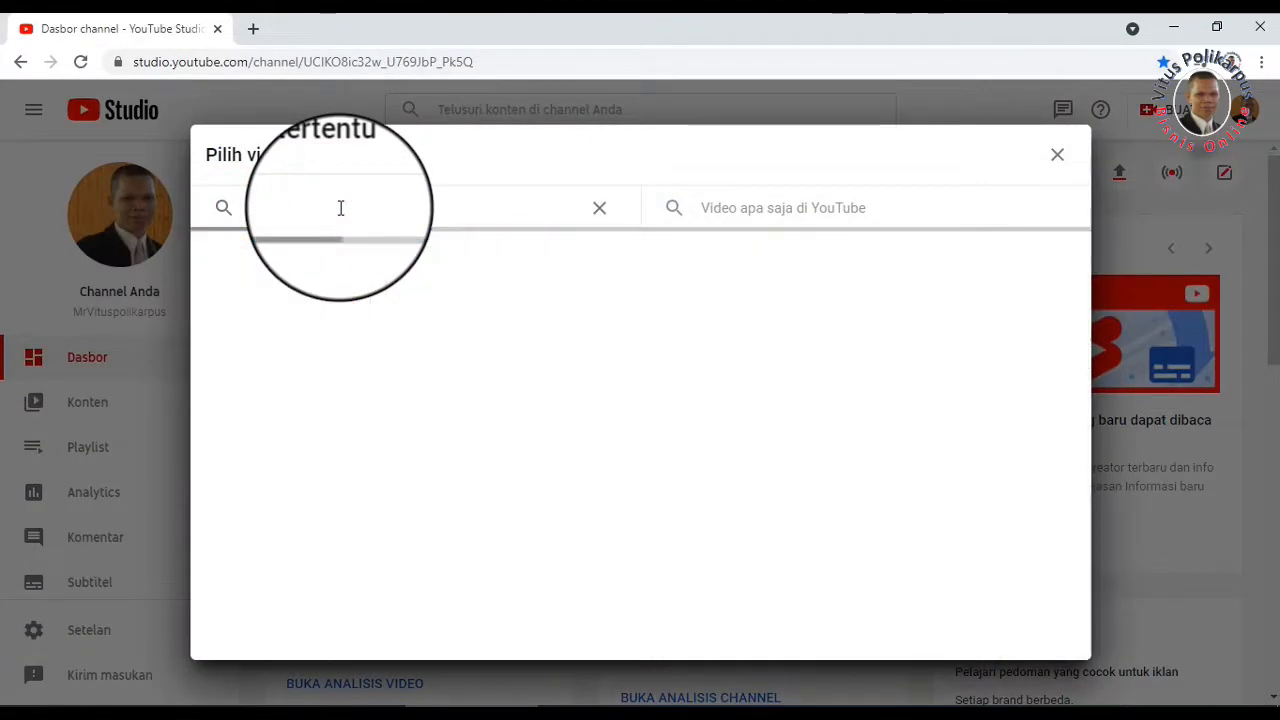
left_click(488, 300)
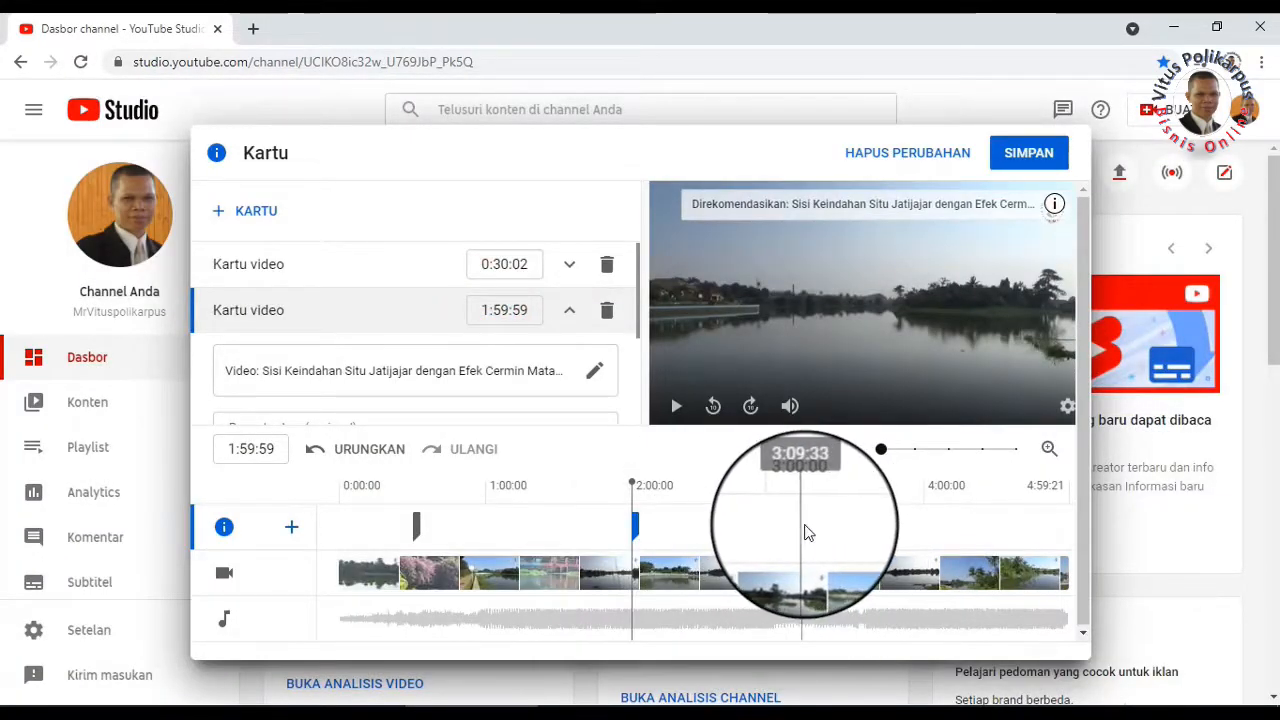
Step: Add a third video card at 3:16:05 linking to "Pemandangan Situ Jatijajar Depok di Pagi Hari"
left_click(817, 525)
left_click(250, 210)
left_click(240, 208)
left_click(386, 209)
type("situ")
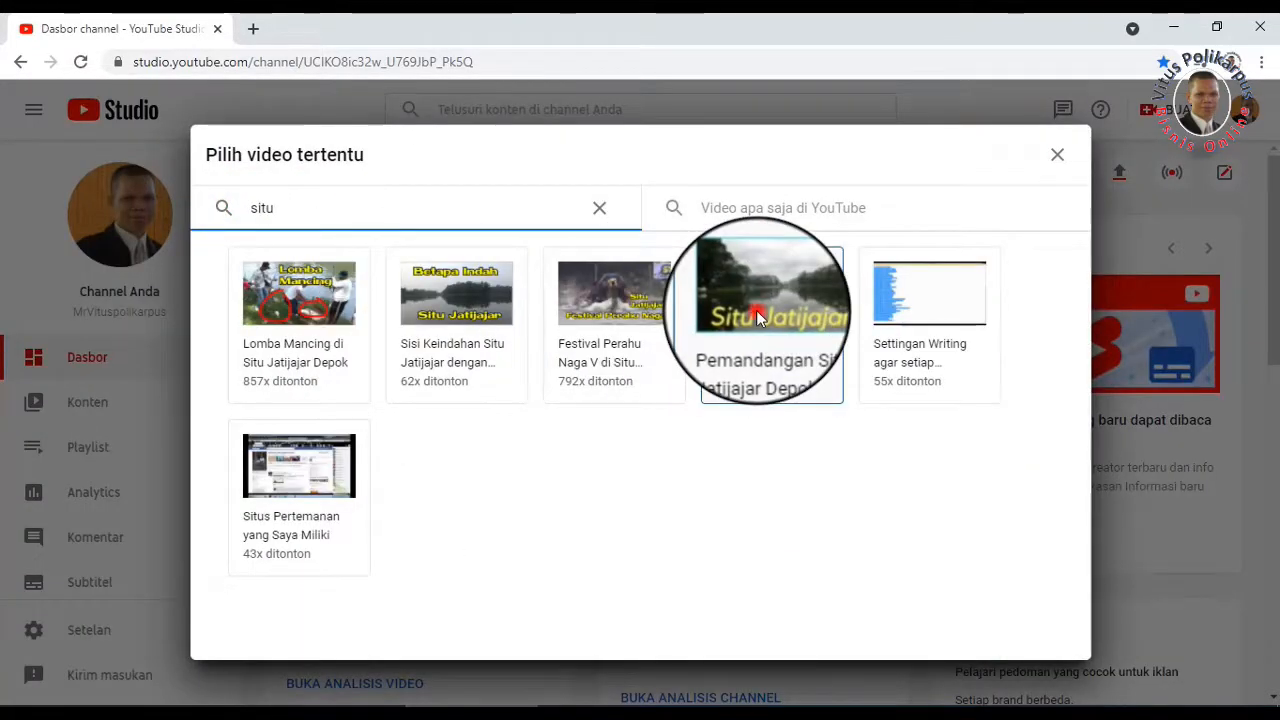
left_click(756, 310)
Step: Add a fourth video card at 4:25:26 linking to the channel's "Festival Perahu Naga V" video
left_click(986, 480)
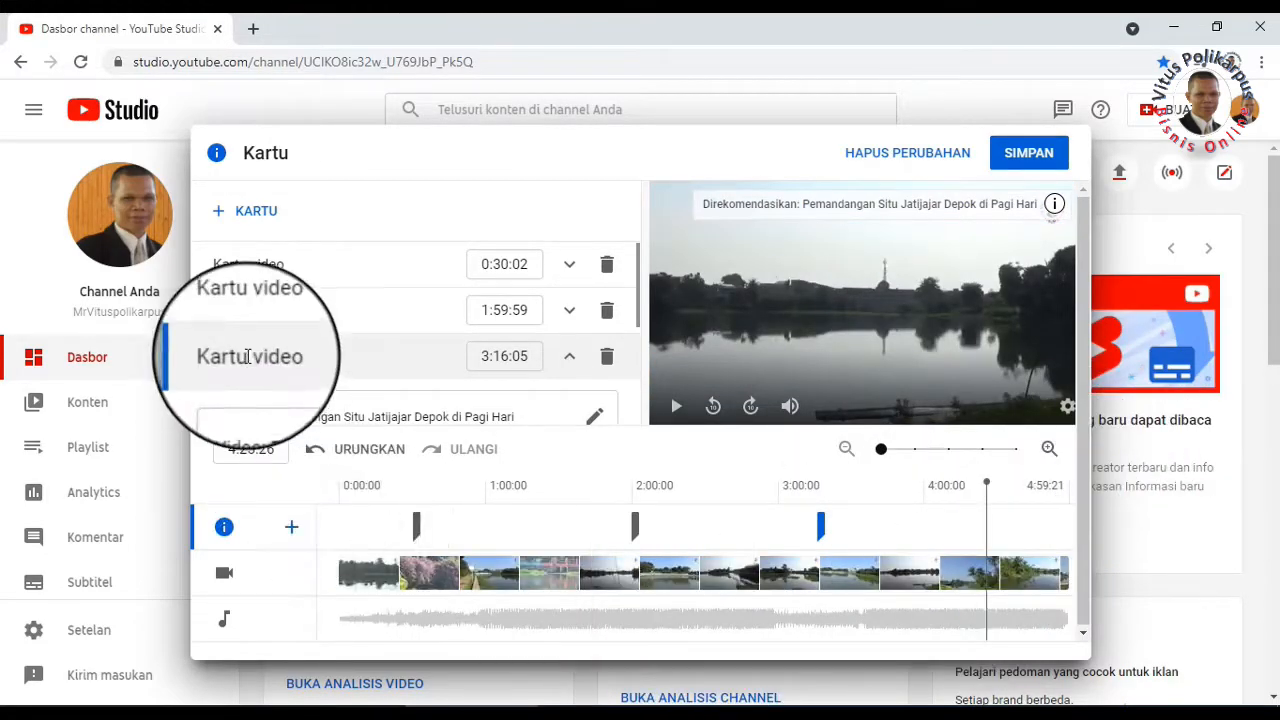
left_click(256, 212)
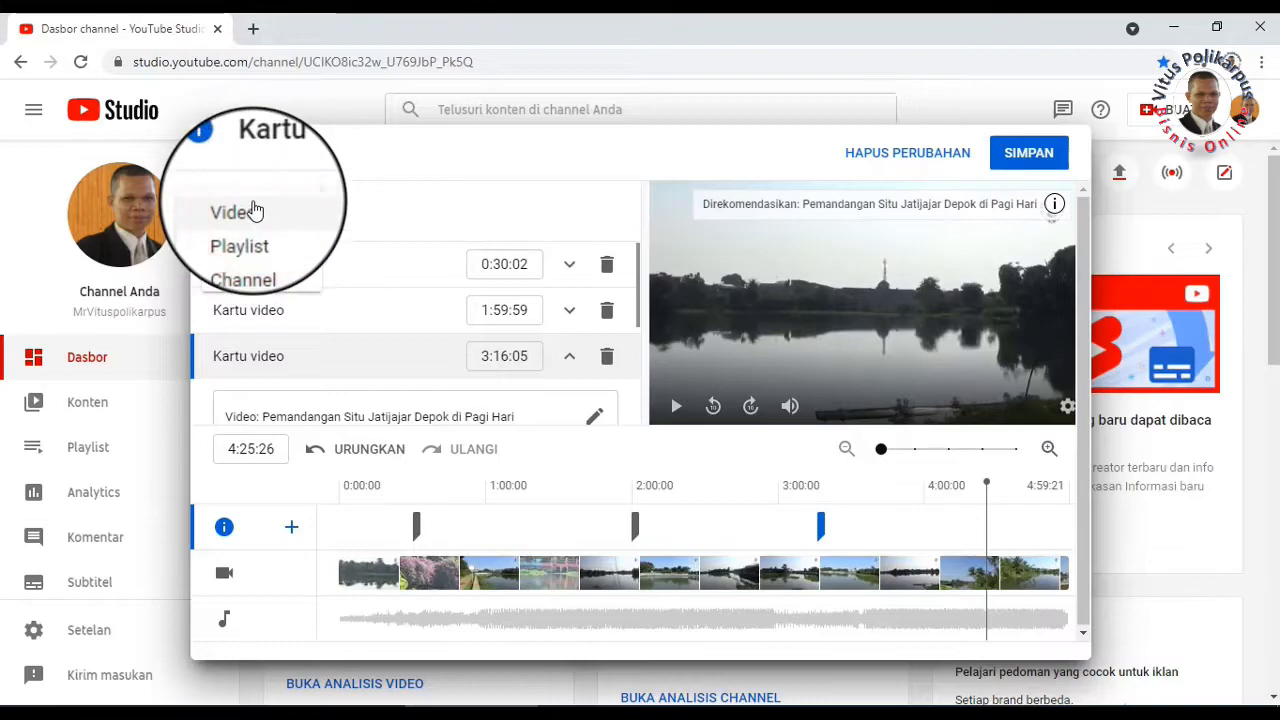
left_click(252, 211)
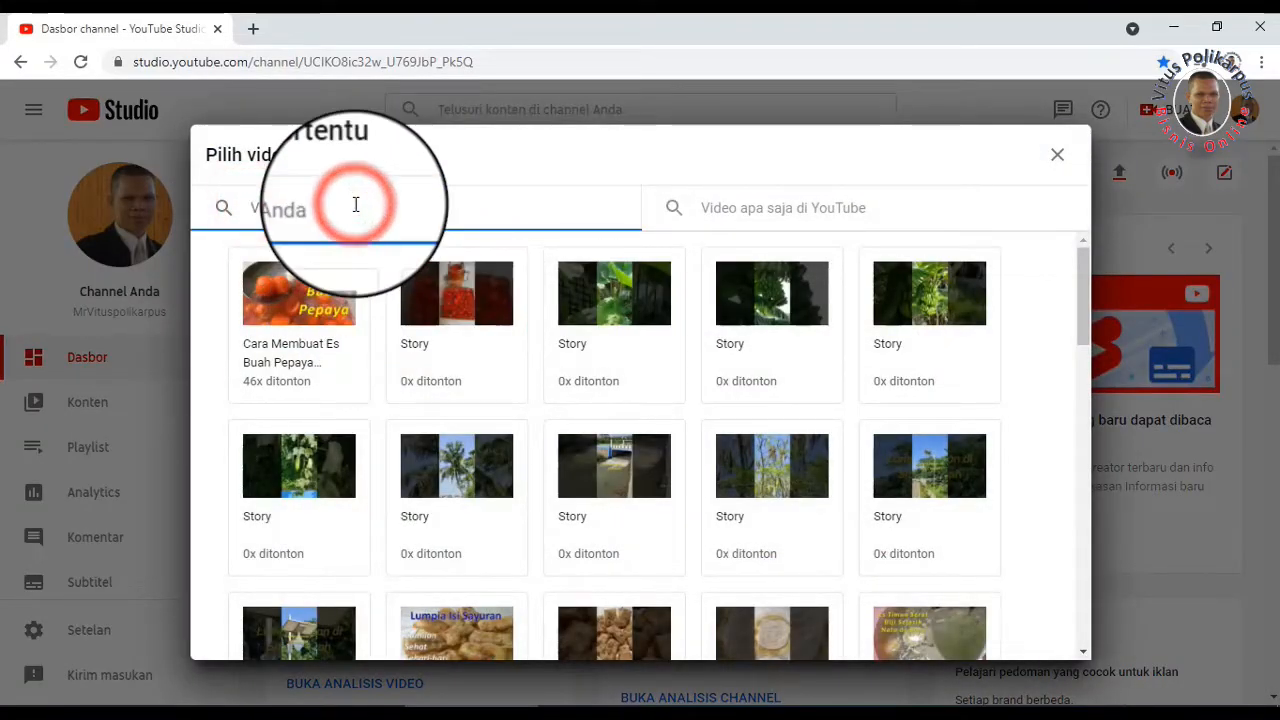
type("situ")
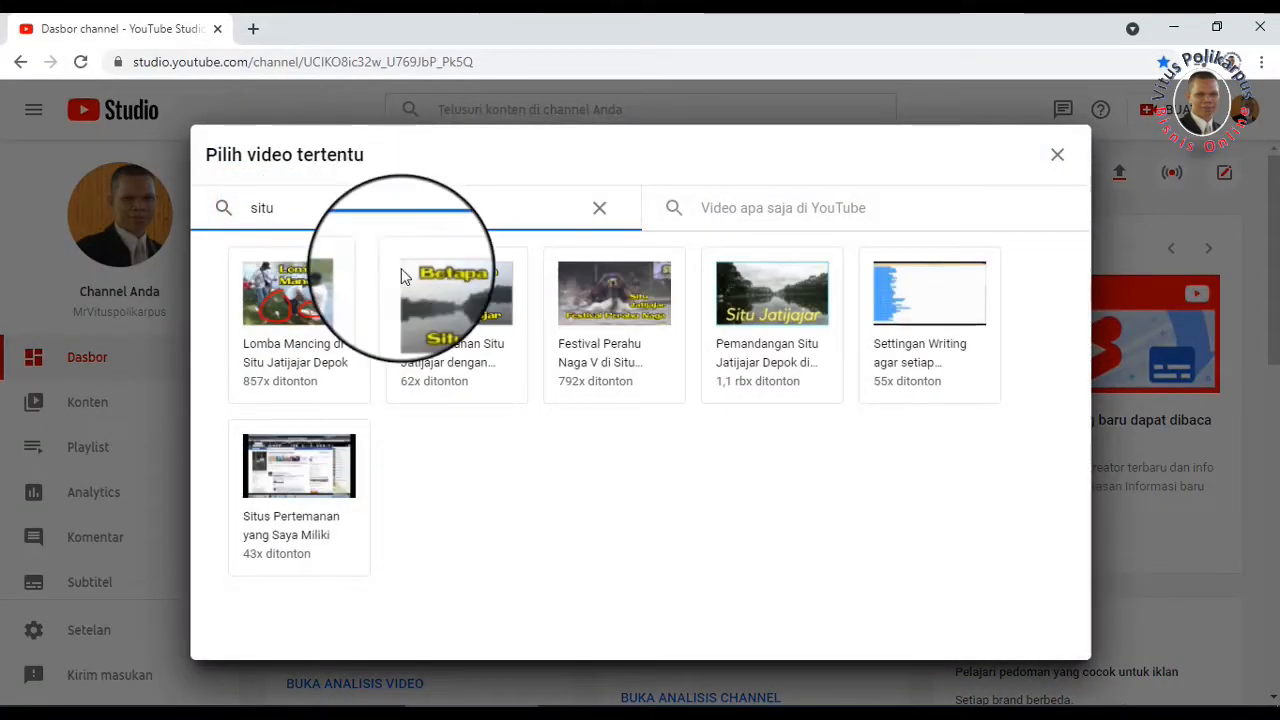
left_click(607, 302)
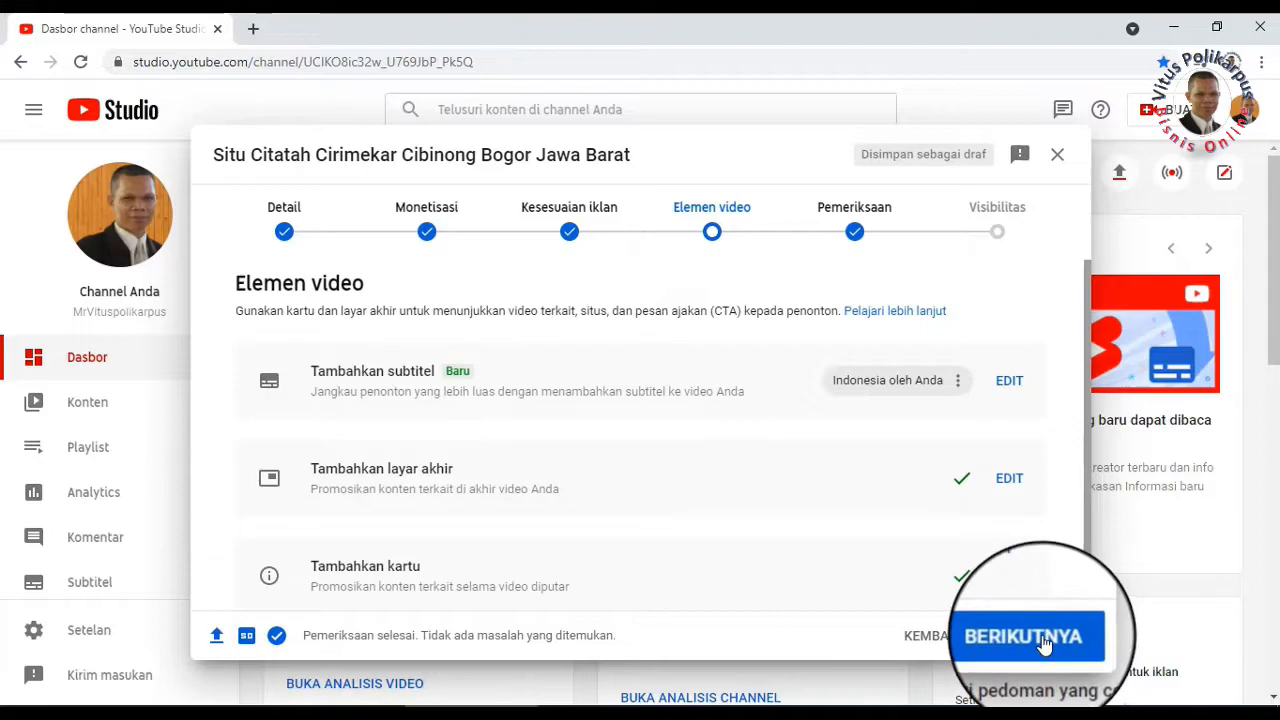
Step: Continue past the video elements and checks stages and go through the visibility options
left_click(1043, 640)
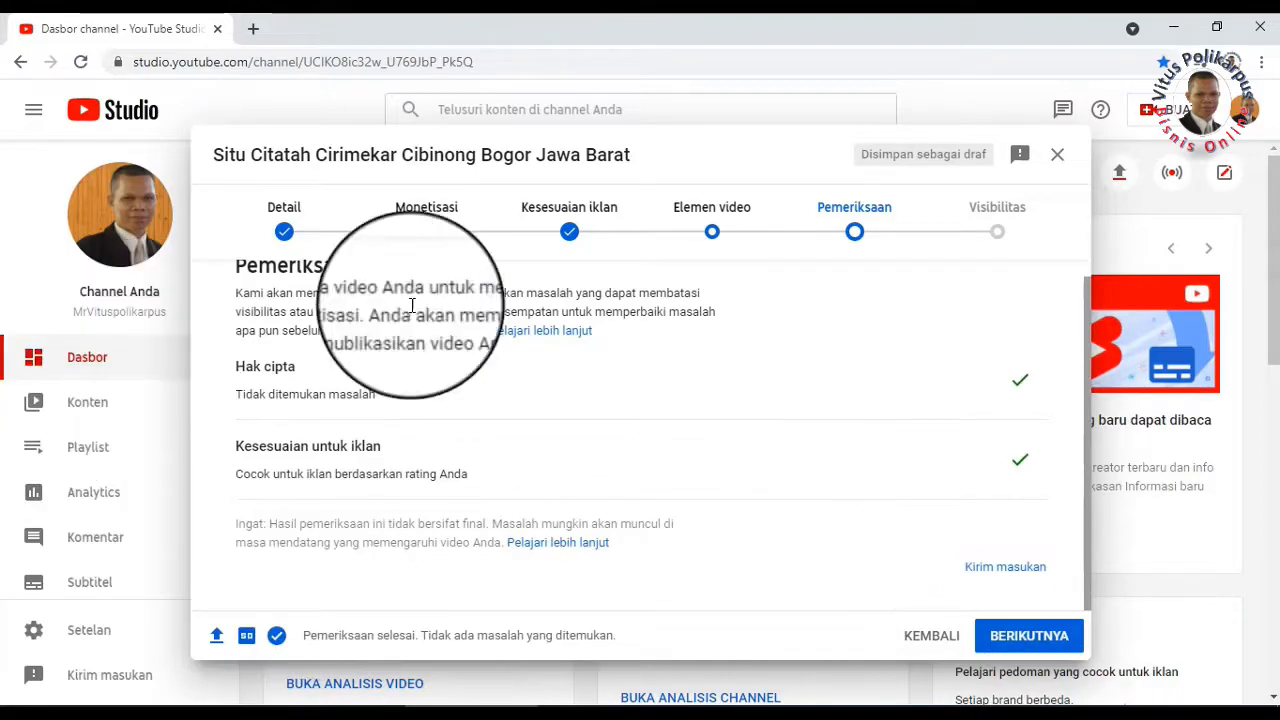
left_click(1018, 637)
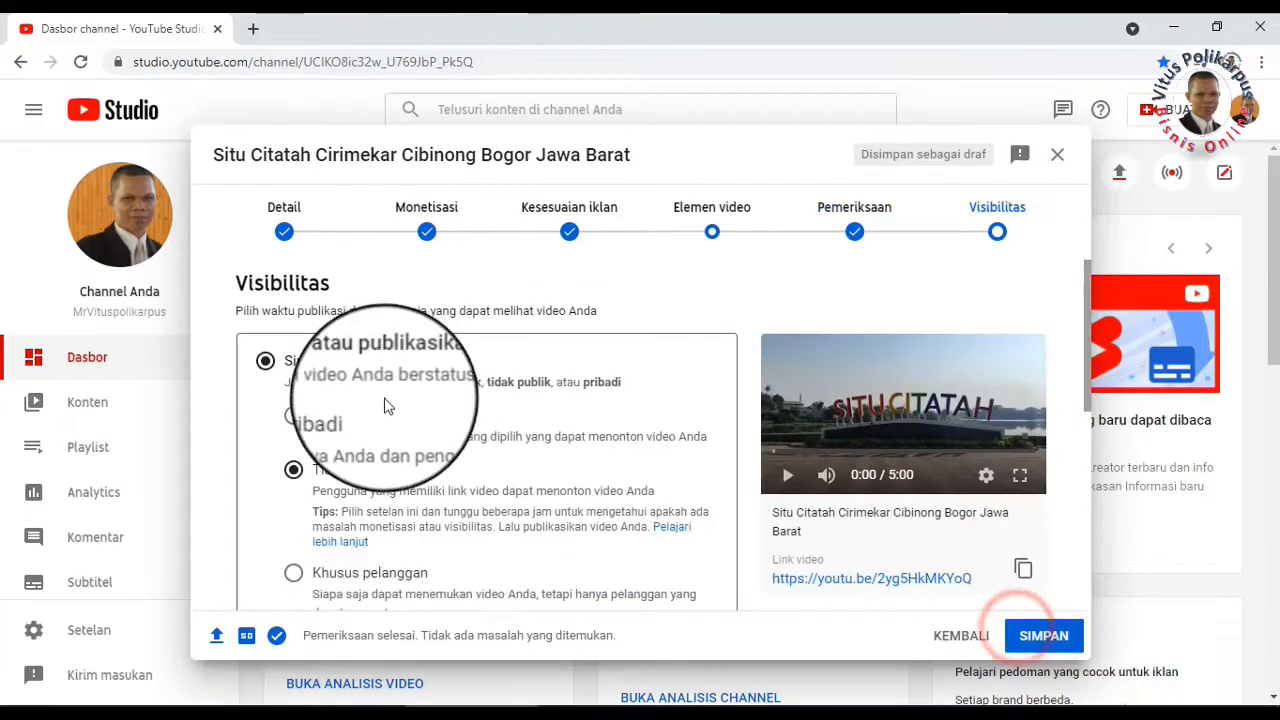
scroll(455, 465, "down", 2)
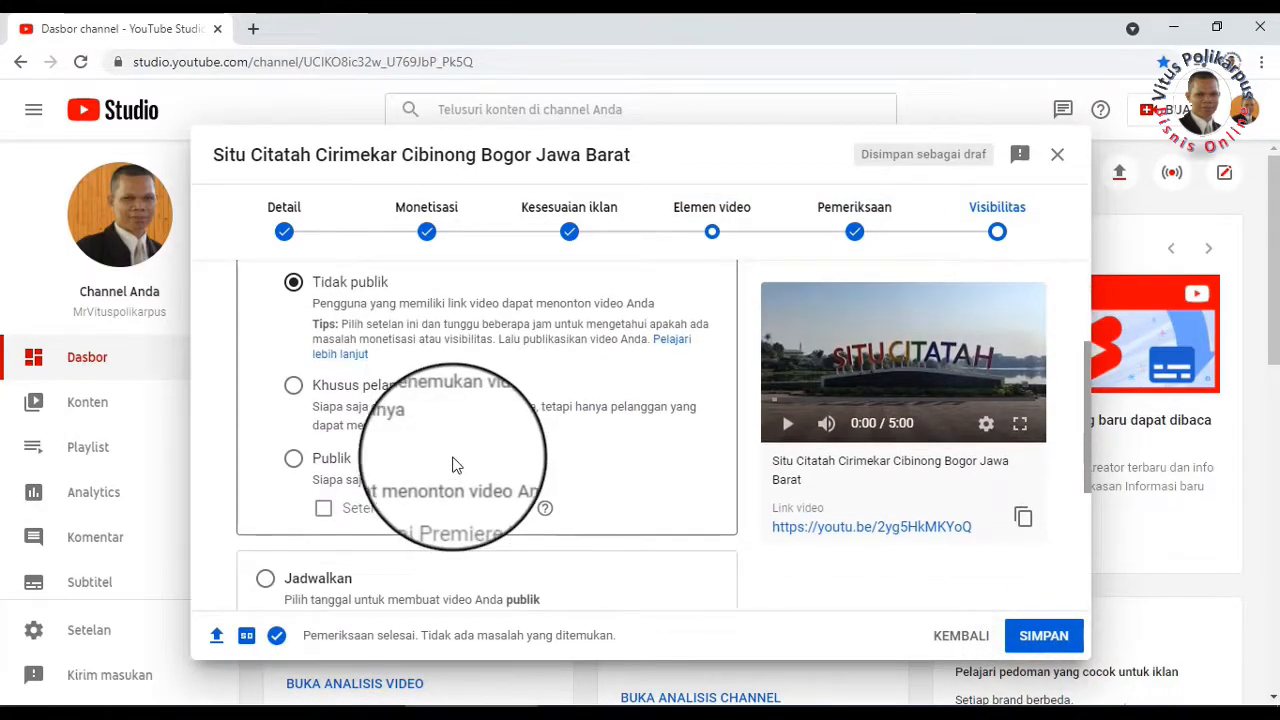
scroll(290, 400, "down", 3)
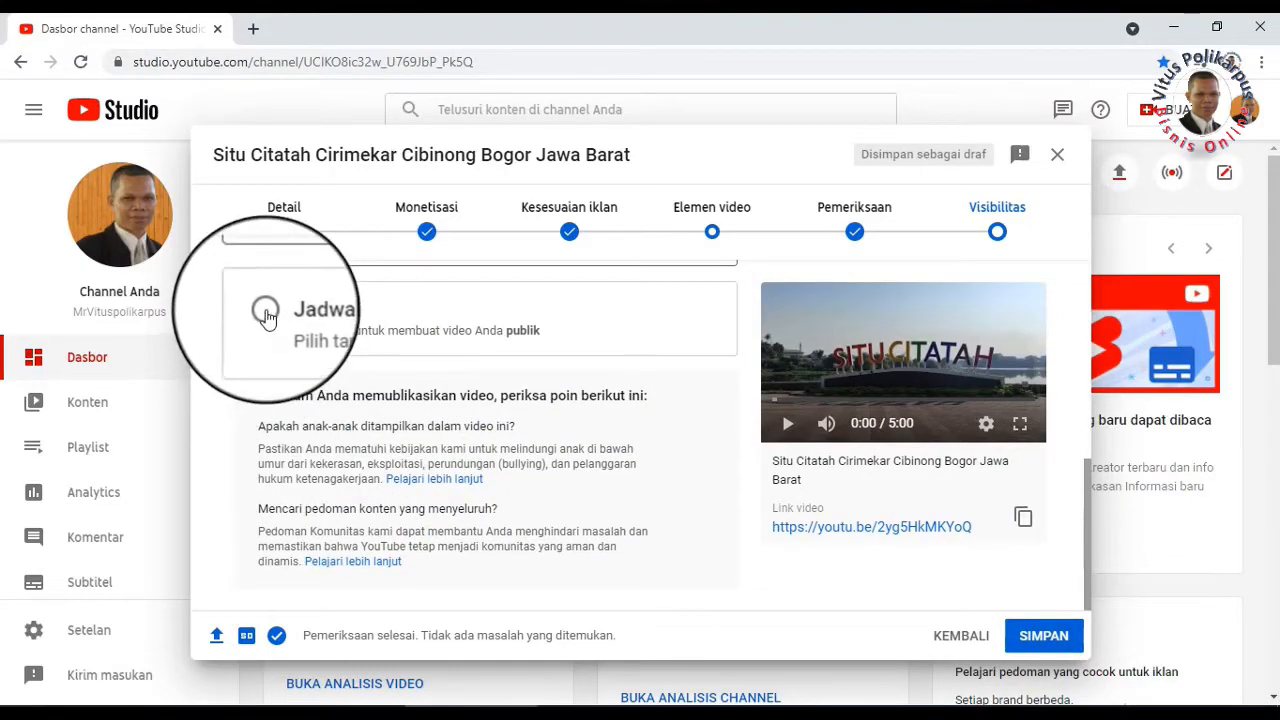
Step: Schedule the video to go public on 27 Apr 2021 at 12.00 and close the confirmation
left_click(266, 313)
scroll(480, 450, "up", 2)
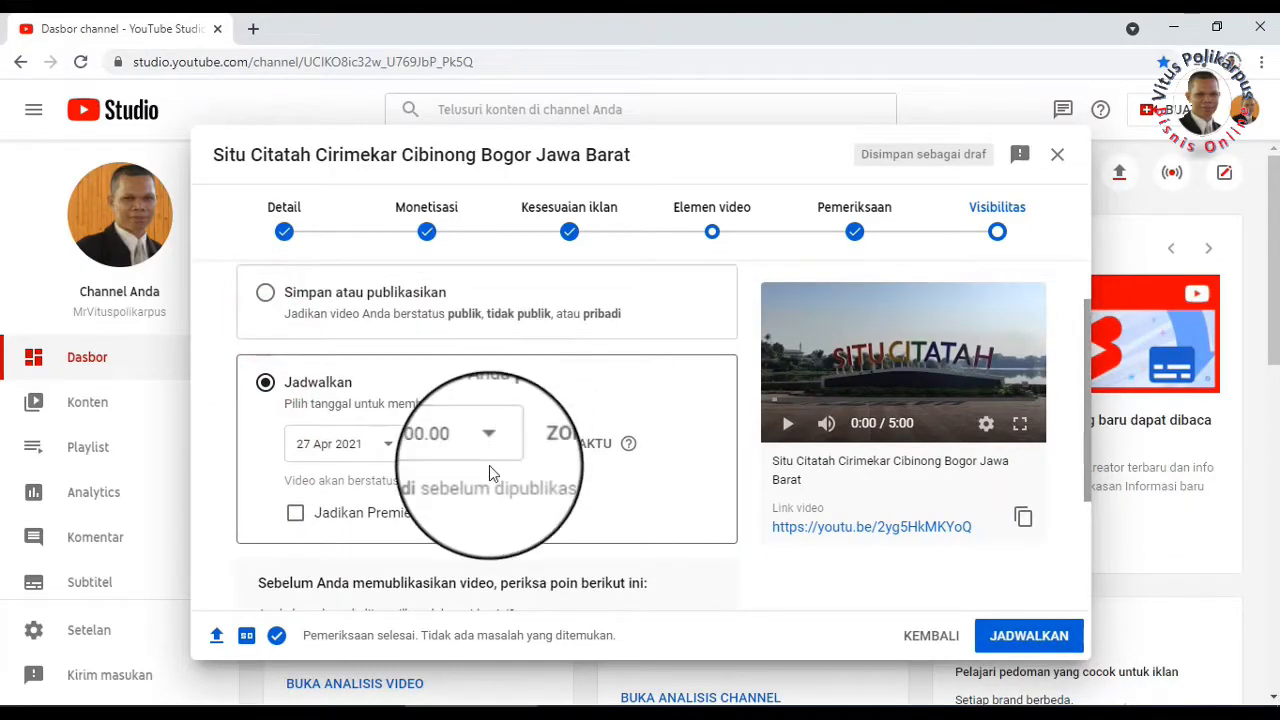
left_click(487, 443)
scroll(470, 280, "down", 5)
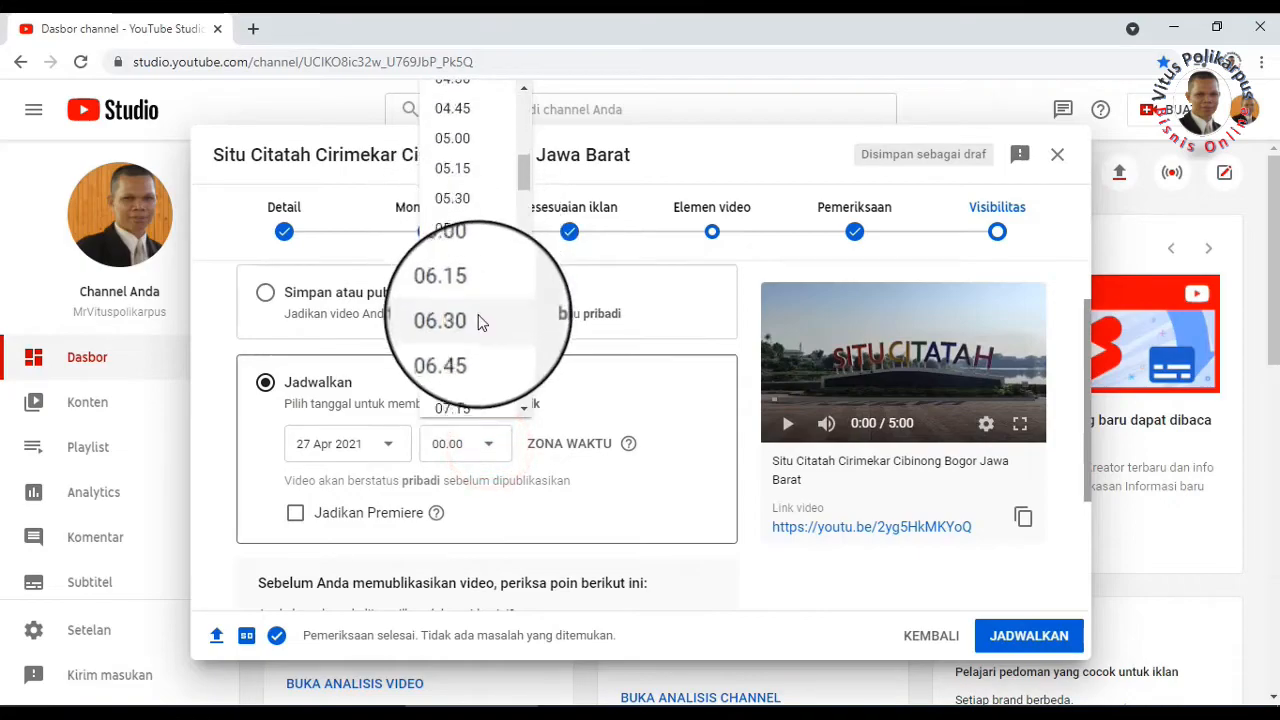
scroll(479, 330, "down", 5)
left_click(454, 222)
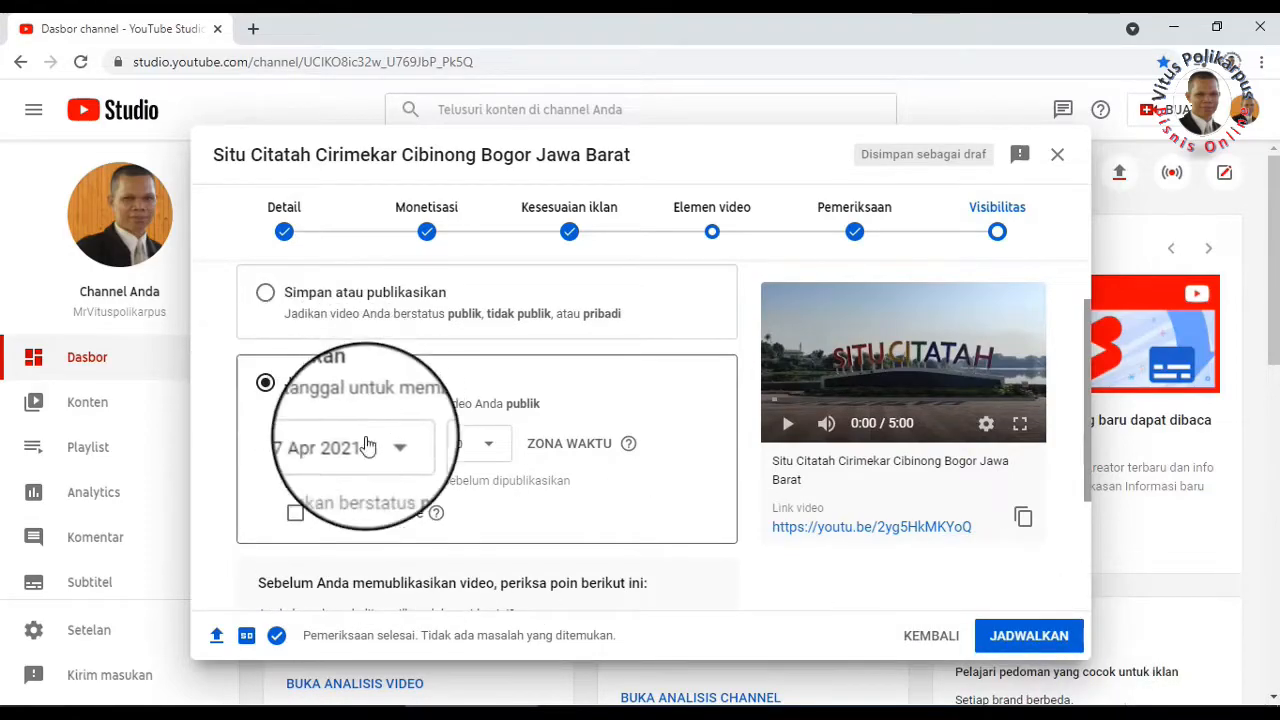
scroll(369, 500, "down", 2)
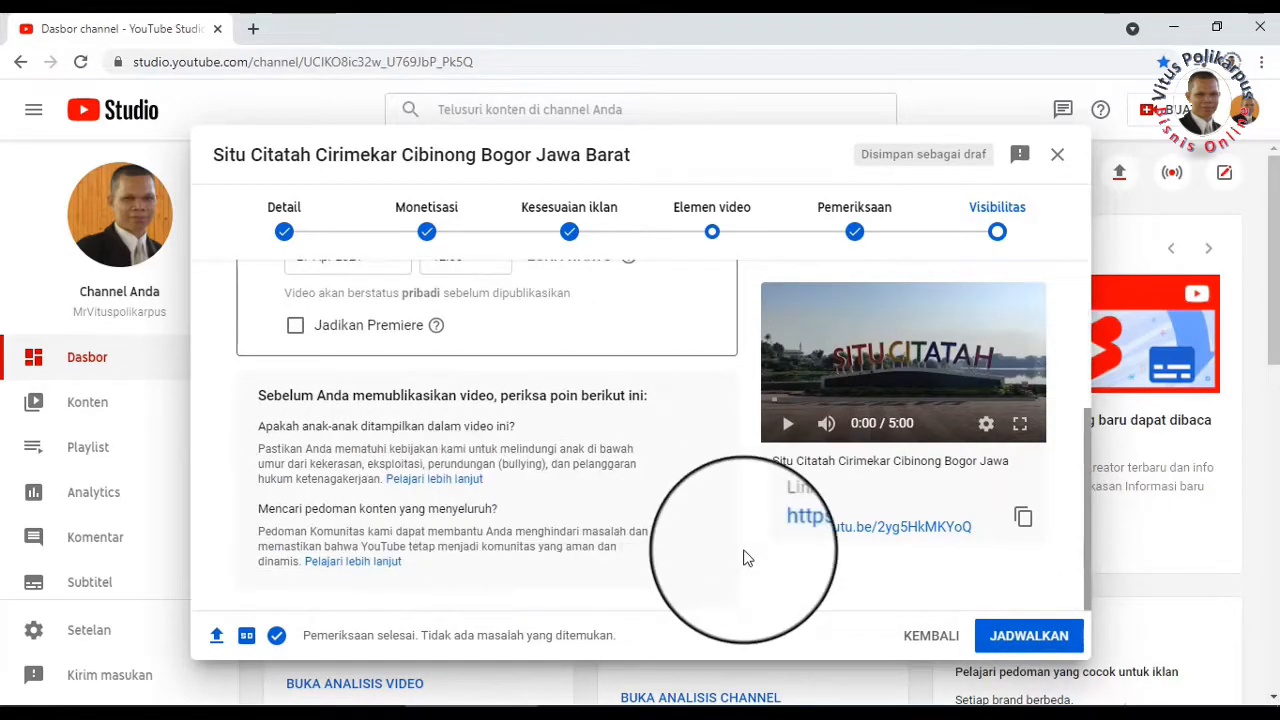
left_click(1012, 641)
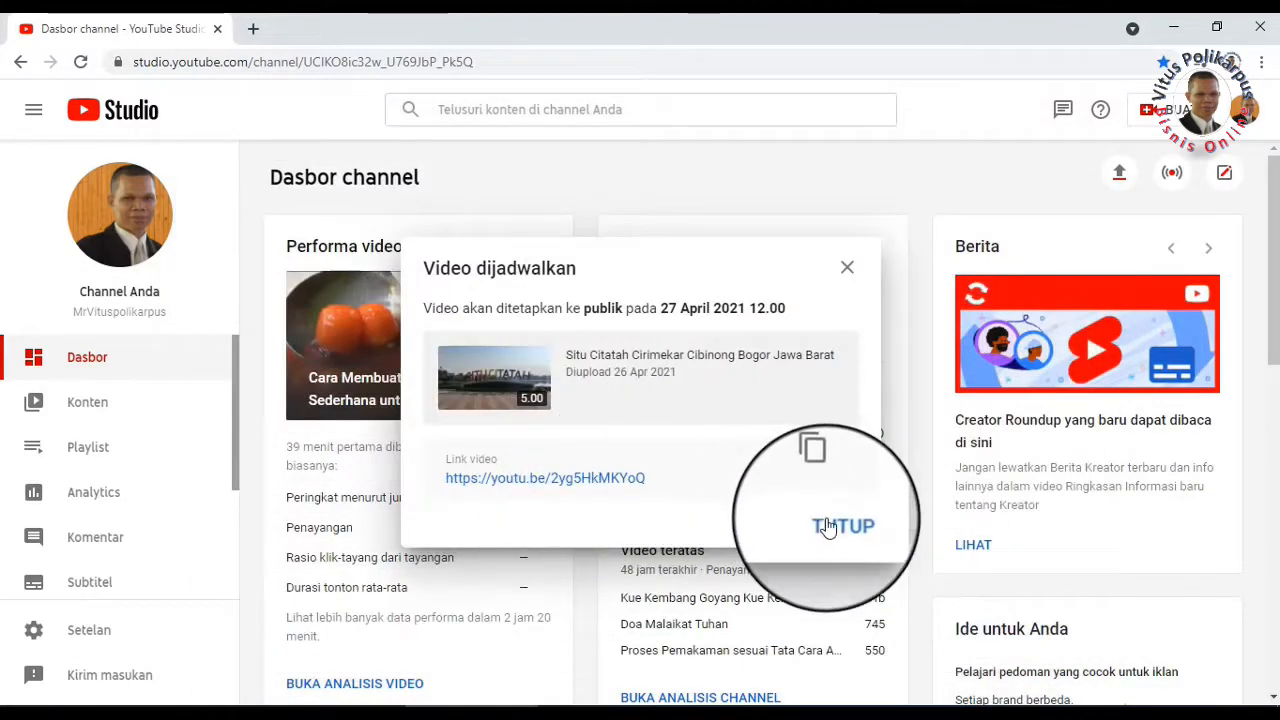
left_click(826, 527)
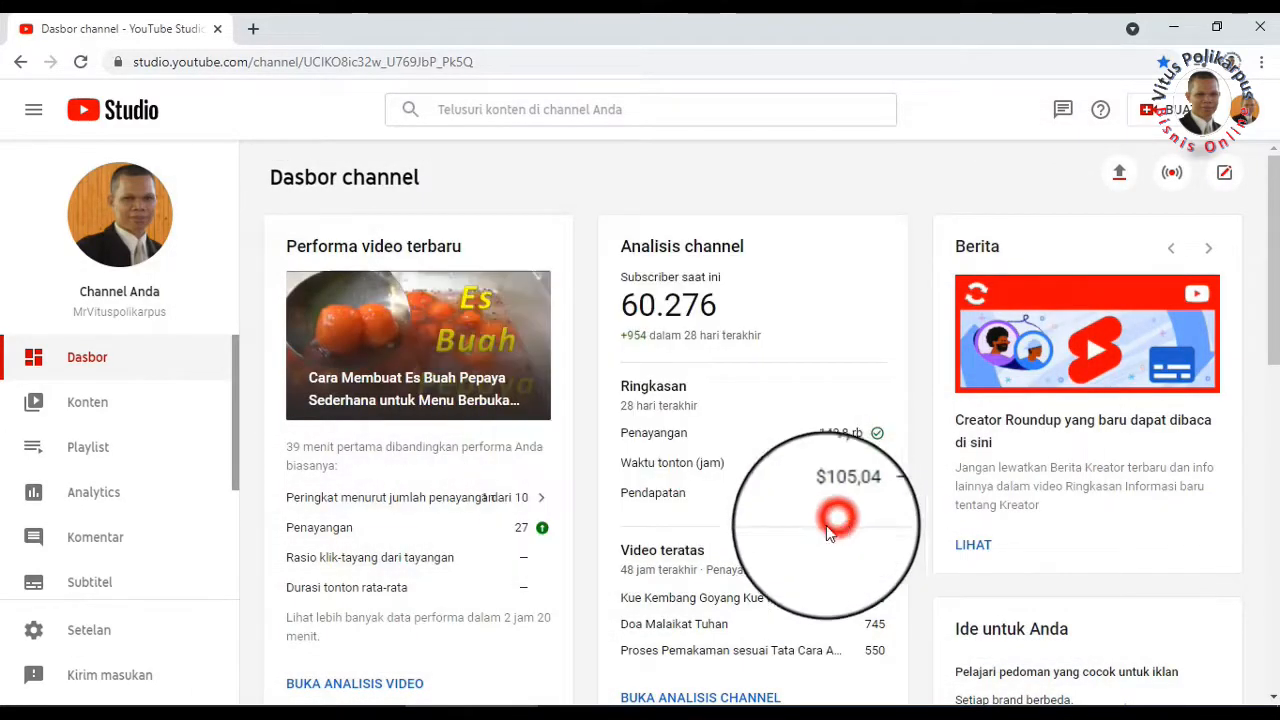
Step: Open the scheduled Situ Citatah video's details from the channel content list
left_click(89, 408)
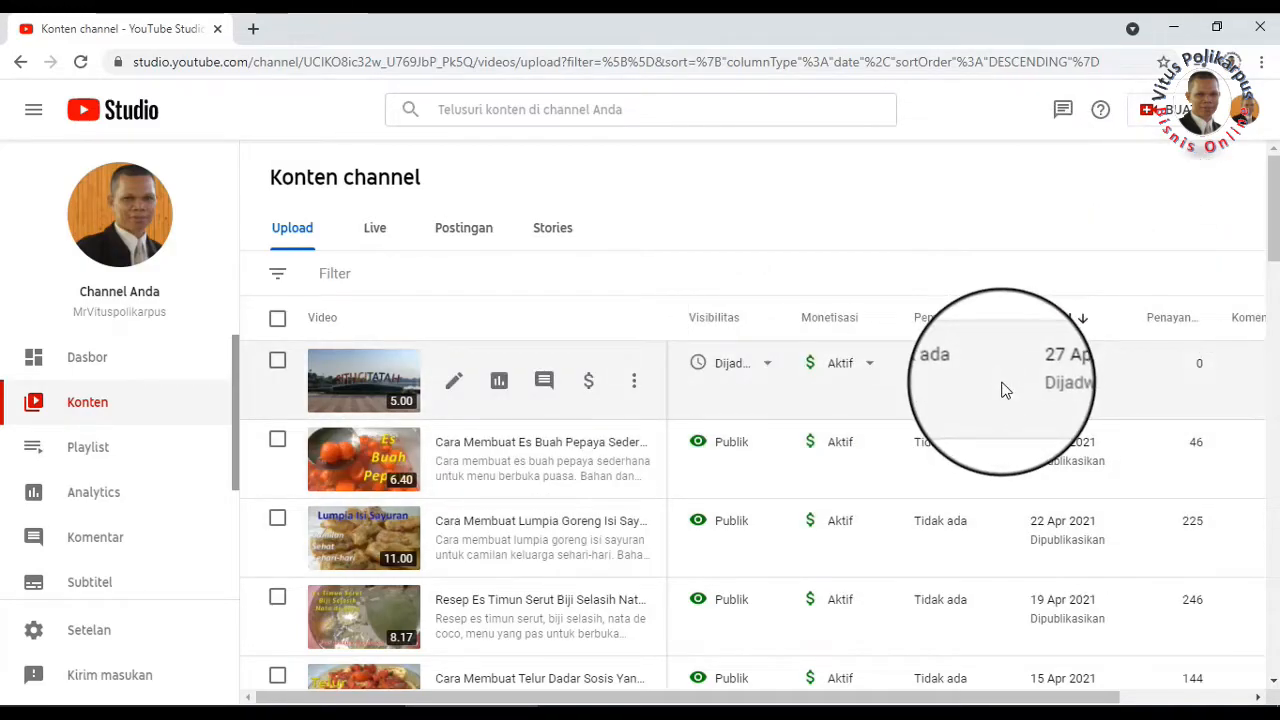
mouse_move(514, 402)
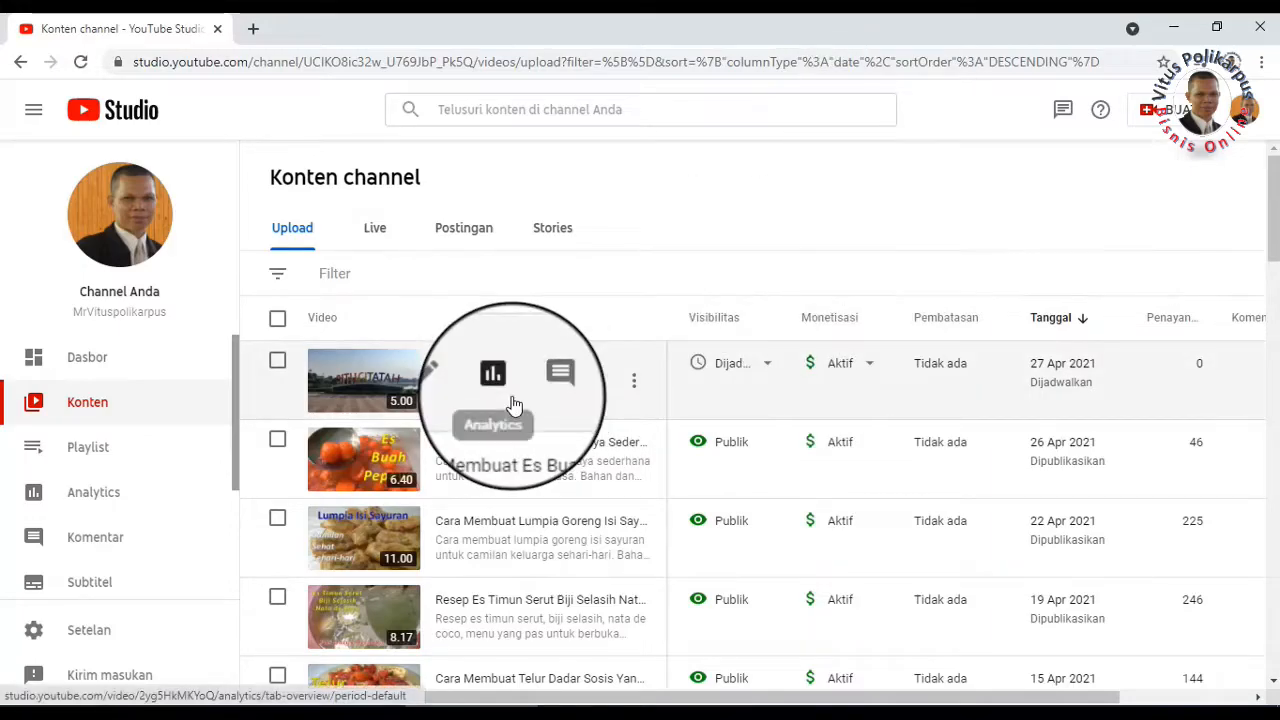
left_click(453, 386)
Step: Expand the additional video details and review the audience setting, tags and description
scroll(1010, 473, "down", 7)
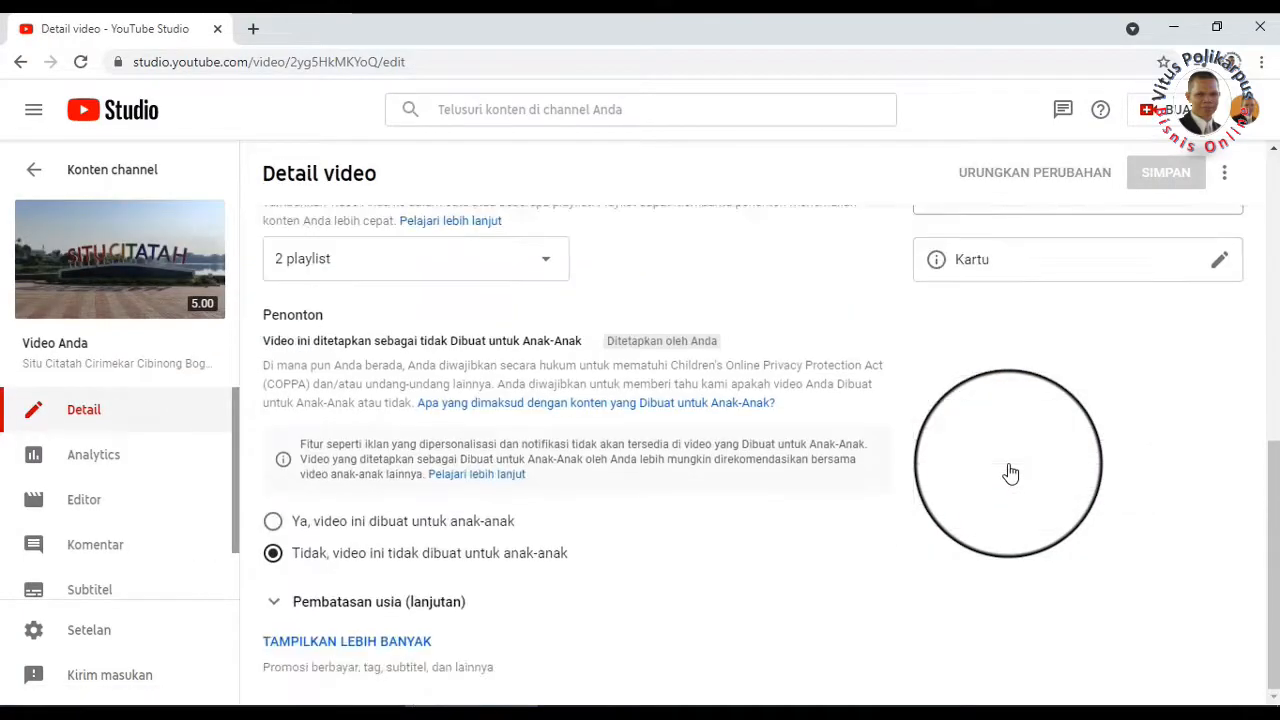
left_click(362, 642)
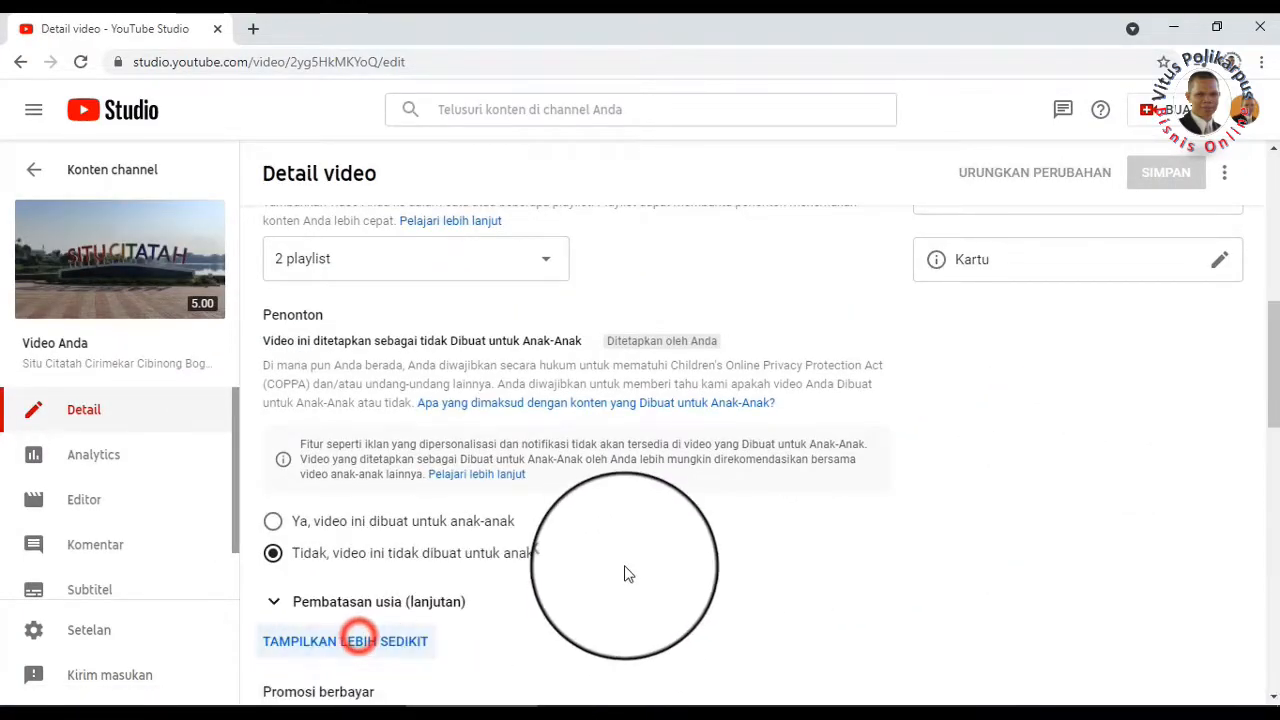
scroll(626, 571, "down", 3)
scroll(630, 556, "down", 5)
scroll(660, 557, "up", 8)
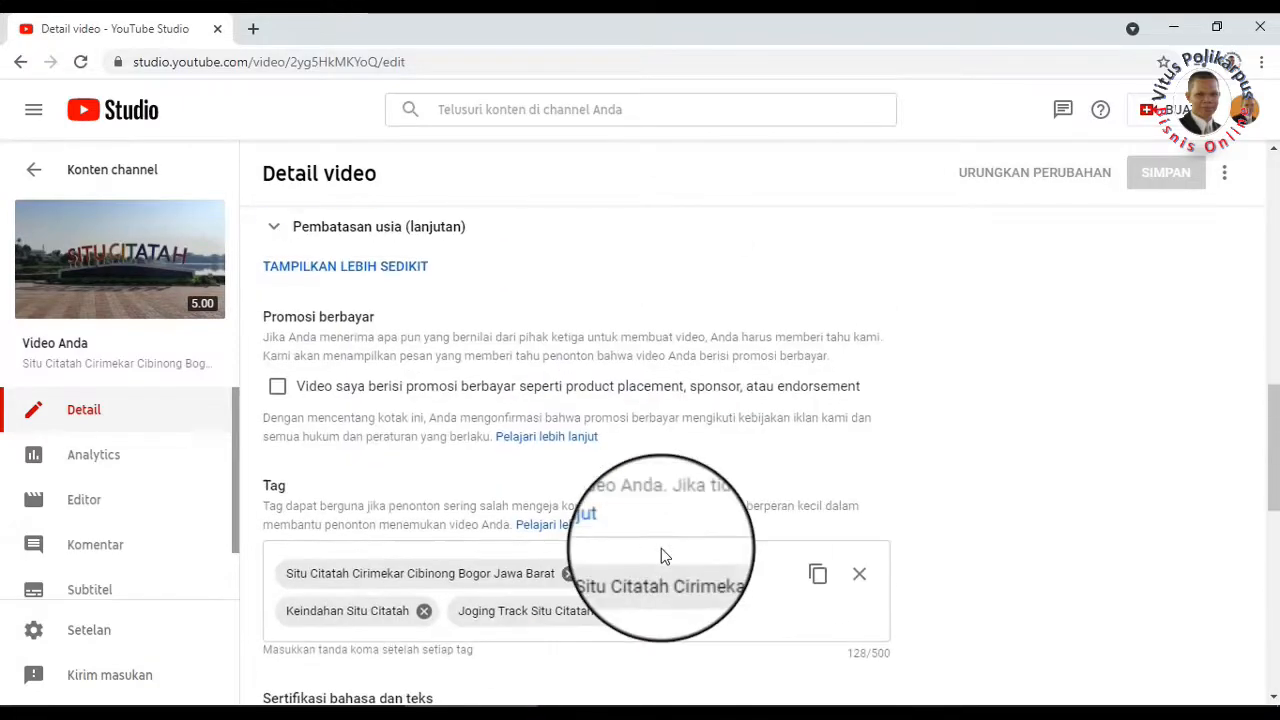
scroll(522, 512, "up", 4)
scroll(100, 514, "down", 1)
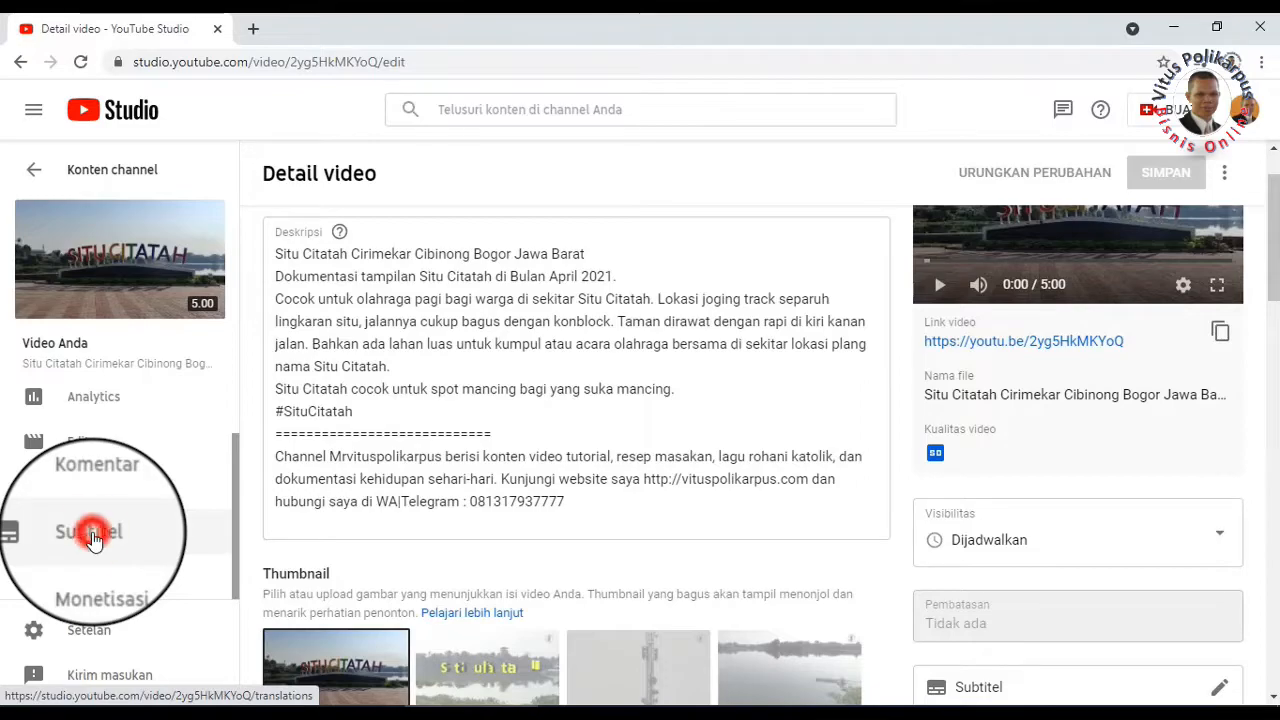
Step: Add Inggris (Amerika Serikat) as a new language for the video's subtitles
left_click(90, 537)
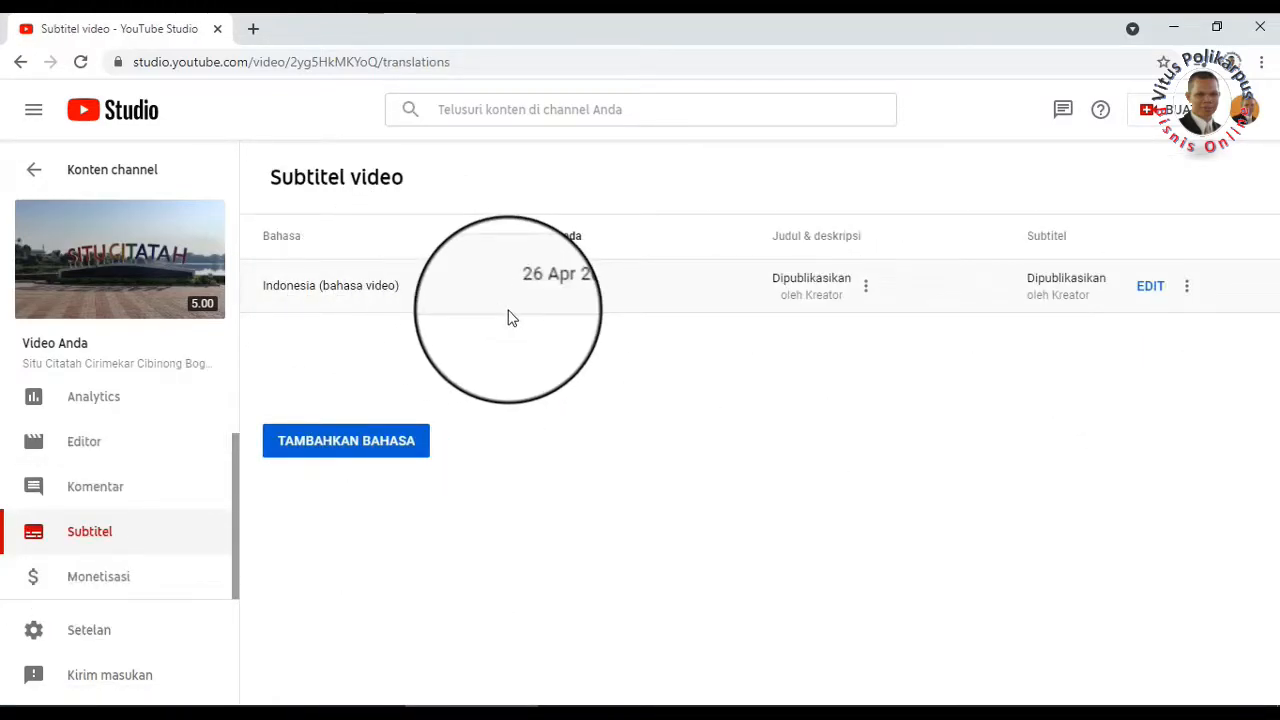
left_click(352, 452)
scroll(540, 445, "down", 8)
scroll(543, 450, "down", 7)
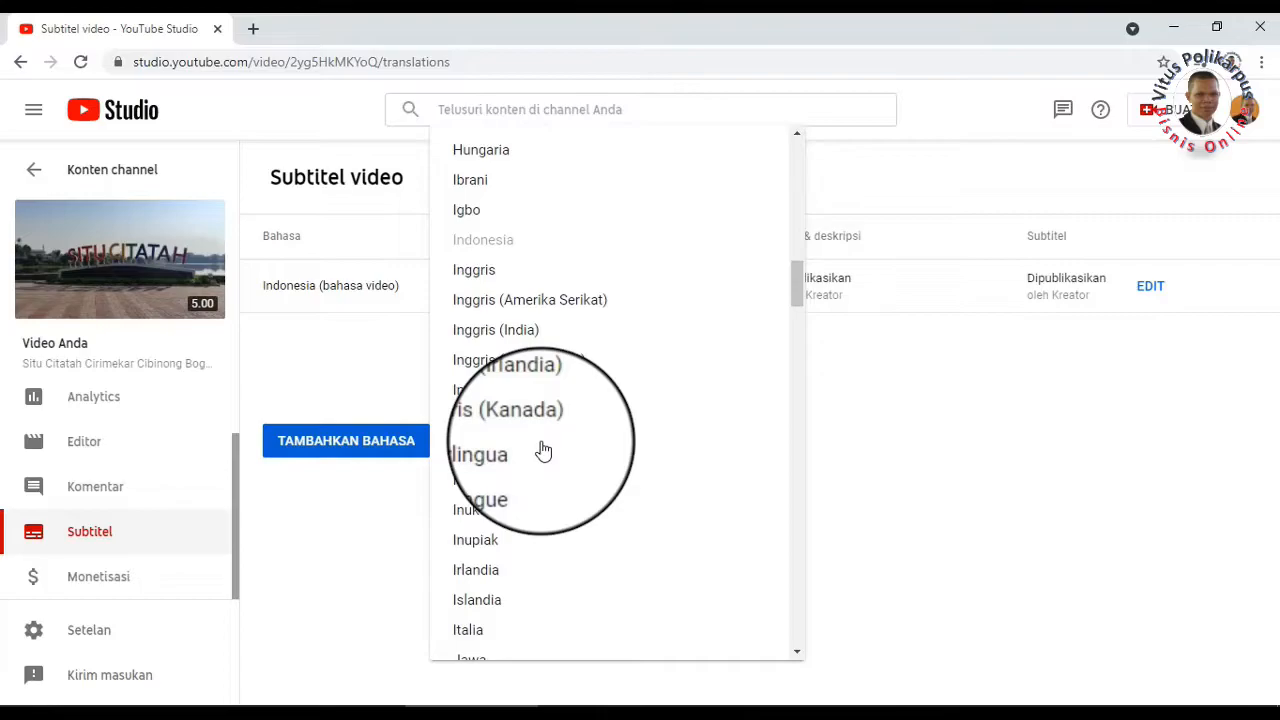
left_click(573, 302)
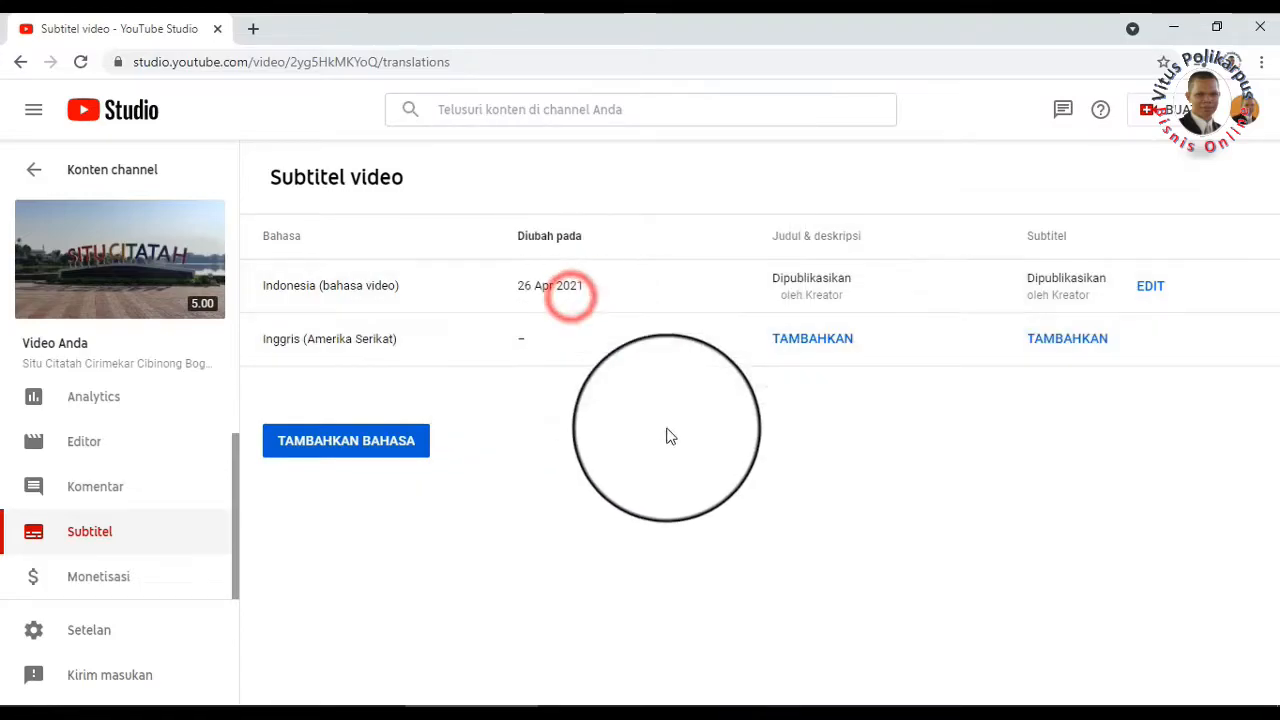
Step: Create the English (United States) subtitles by automatic translation, check the translated lines and publish them
left_click(1053, 343)
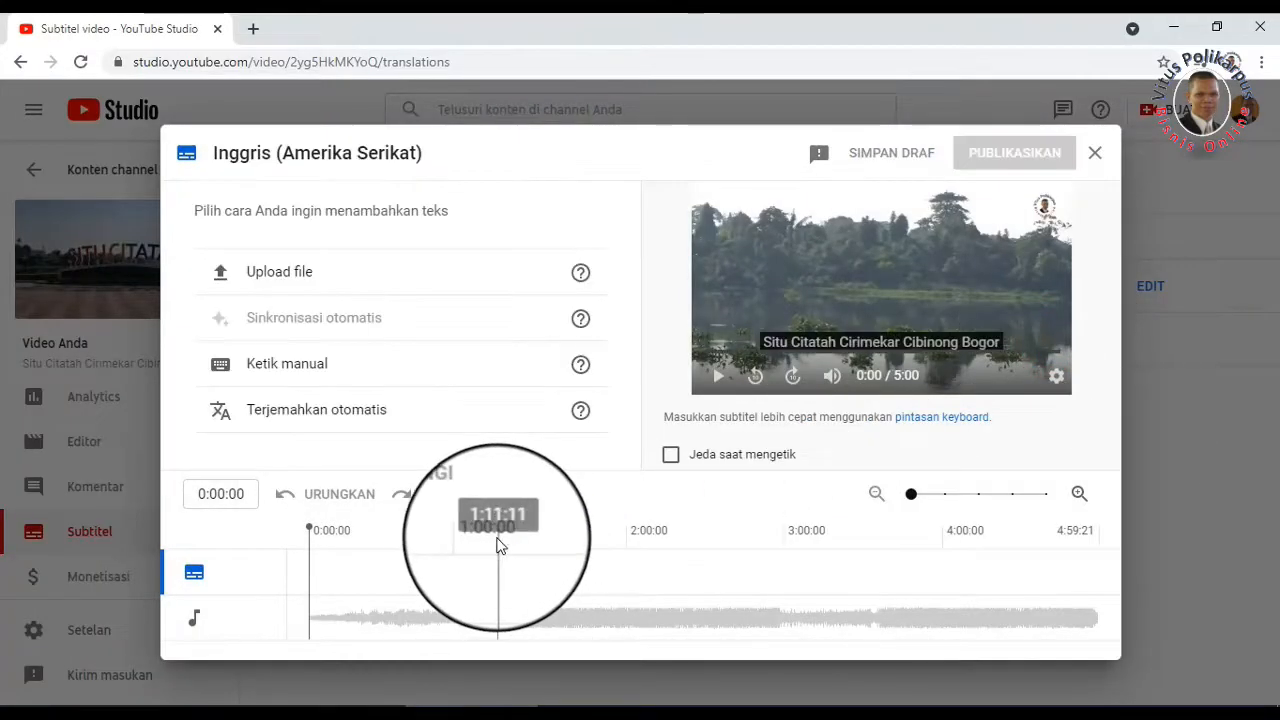
left_click(333, 428)
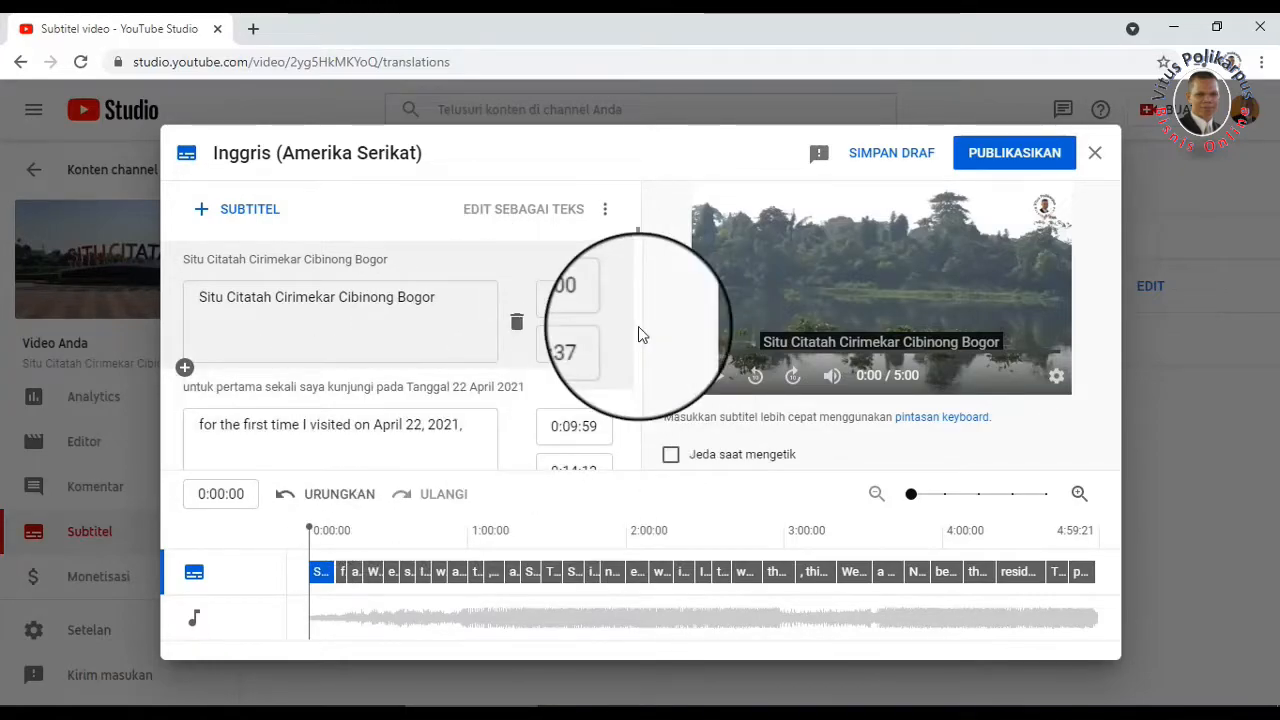
scroll(638, 326, "down", 3)
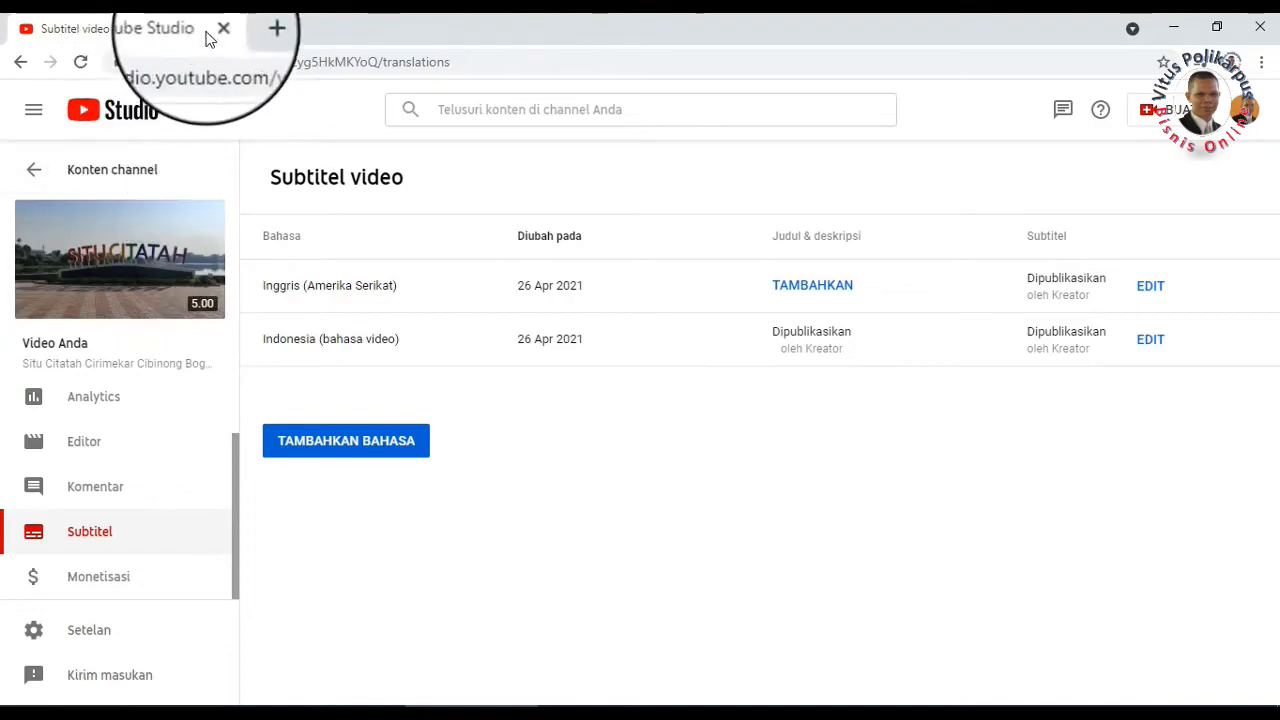
Step: Open Google Translate in a new browser tab
left_click(250, 29)
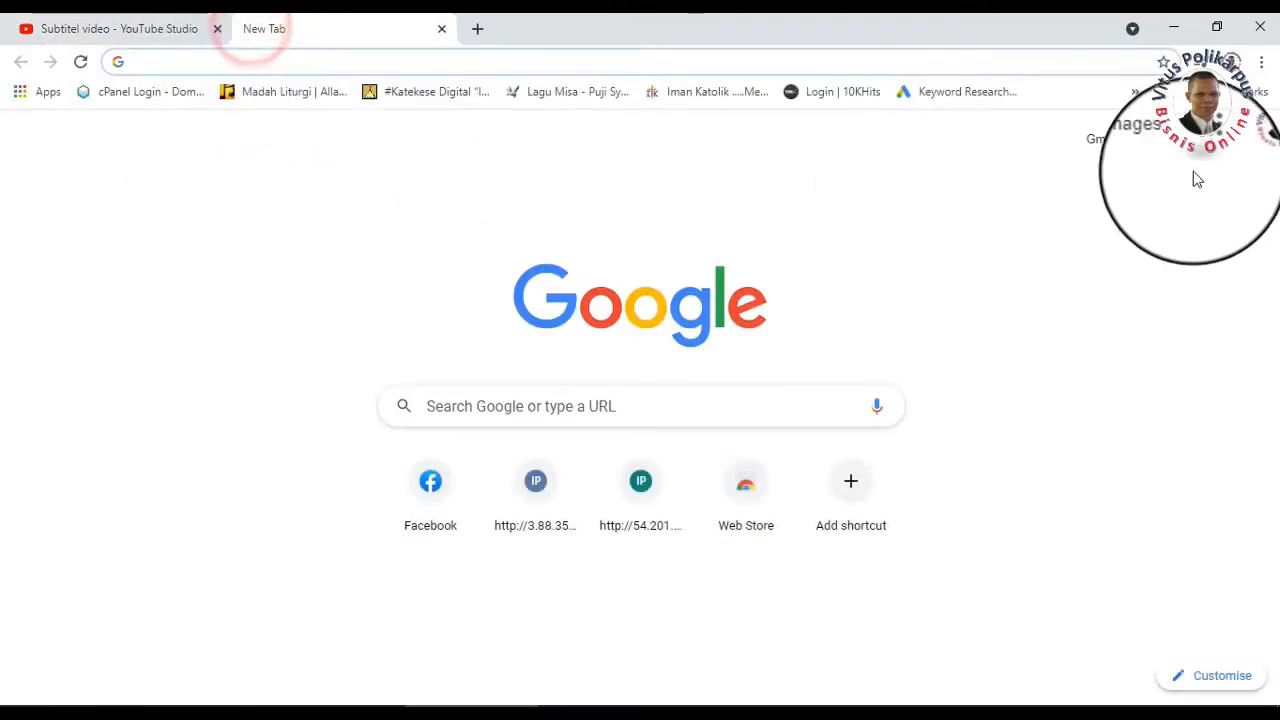
left_click(1208, 140)
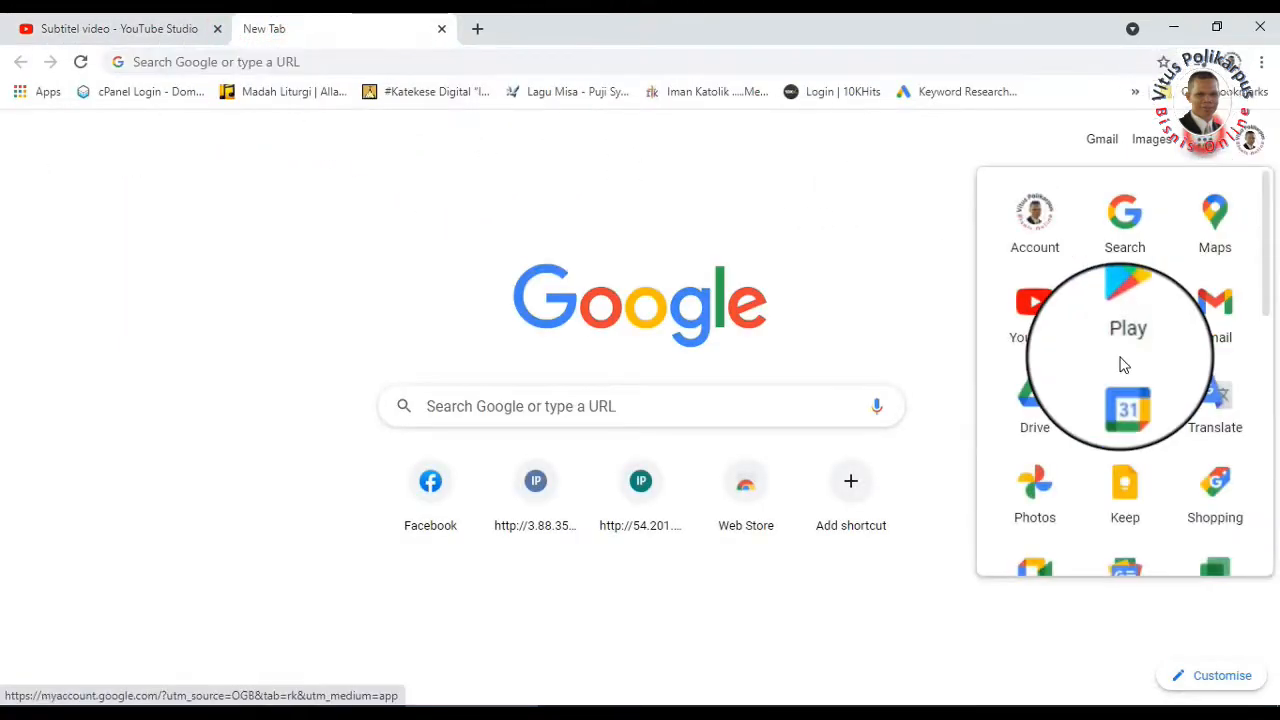
left_click(1210, 390)
Step: Copy the title "Situ Citatah Cirimekar Cibinong Bogor Jawa Barat" from the video details and translate it from Indonesian to English in Google Translate
left_click(125, 28)
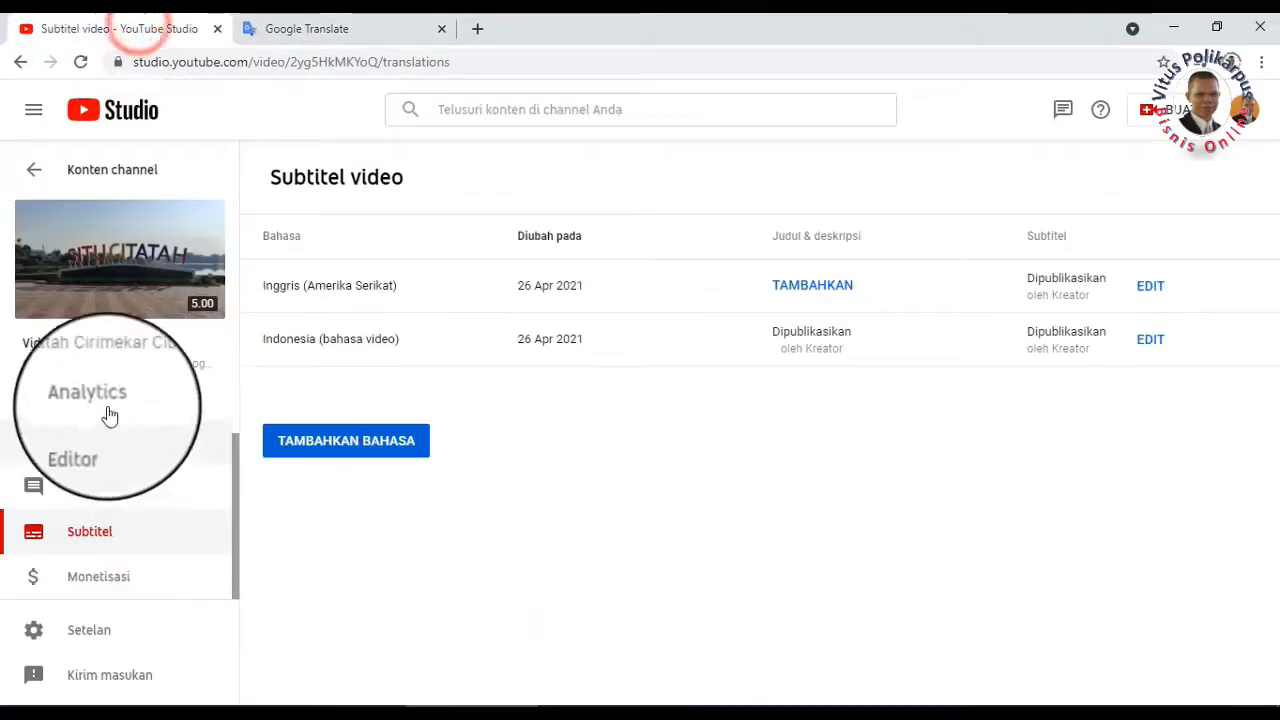
scroll(90, 430, "up", 2)
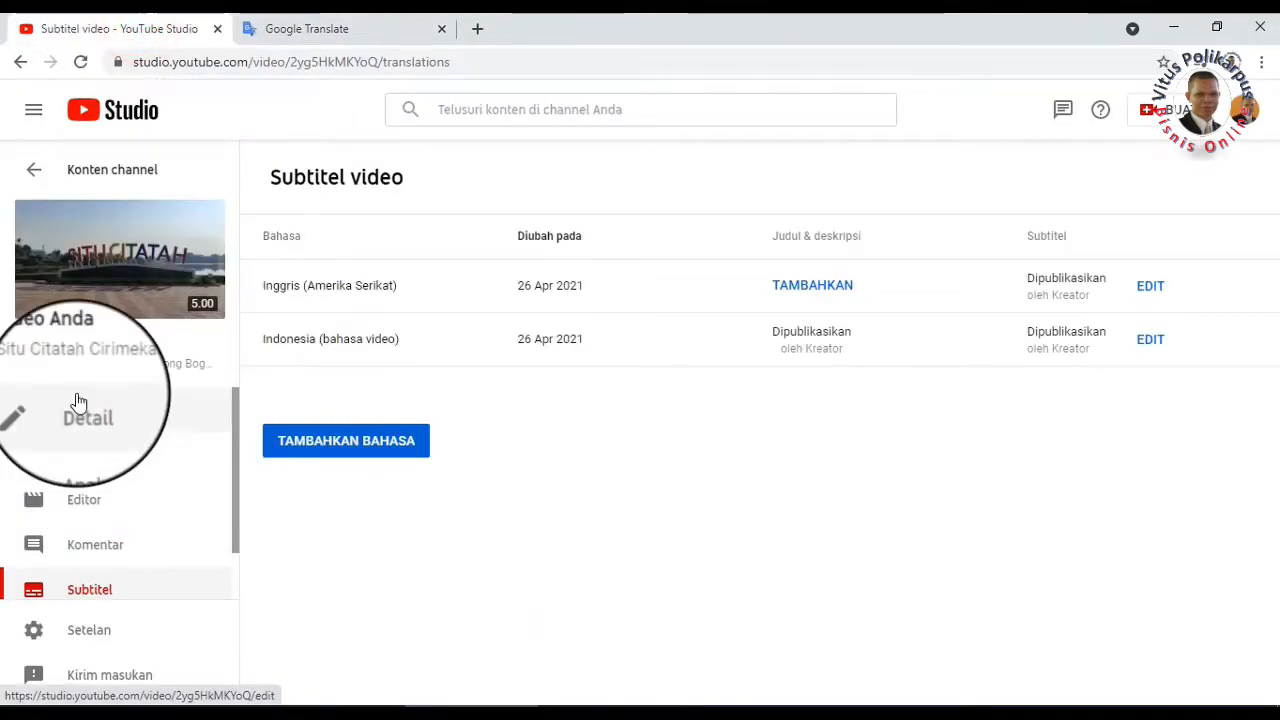
left_click(78, 415)
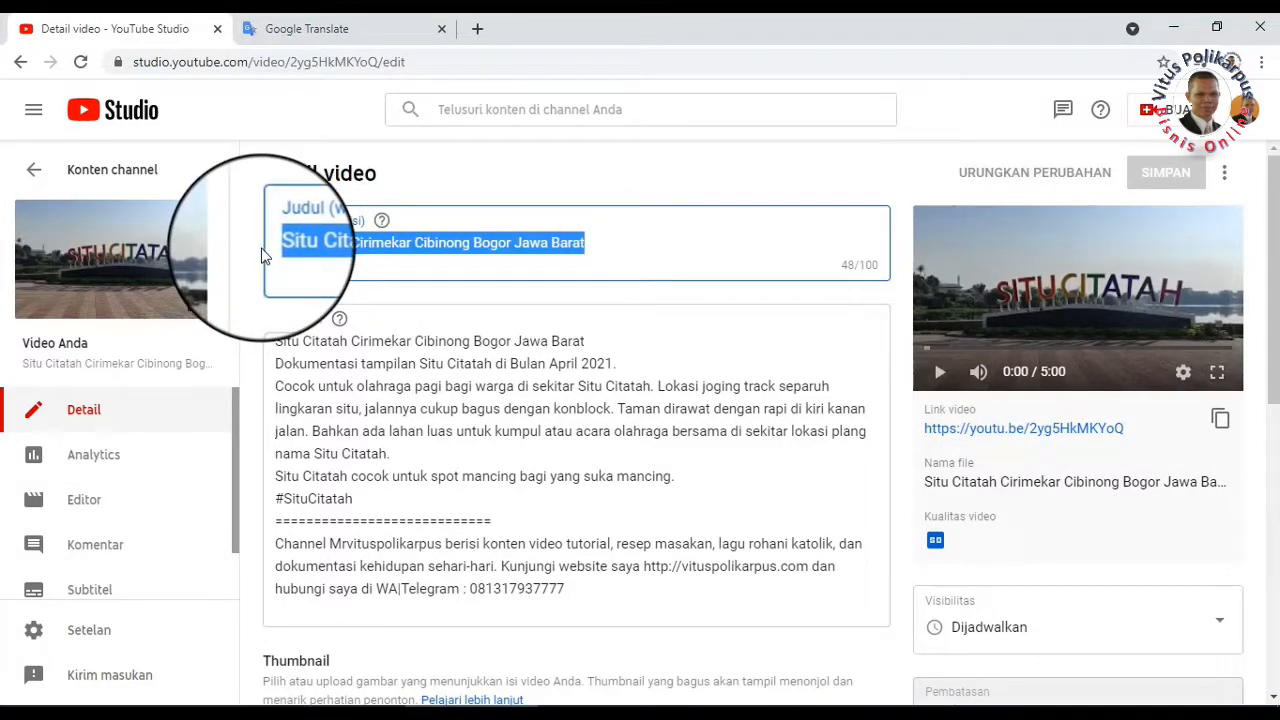
left_click(310, 28)
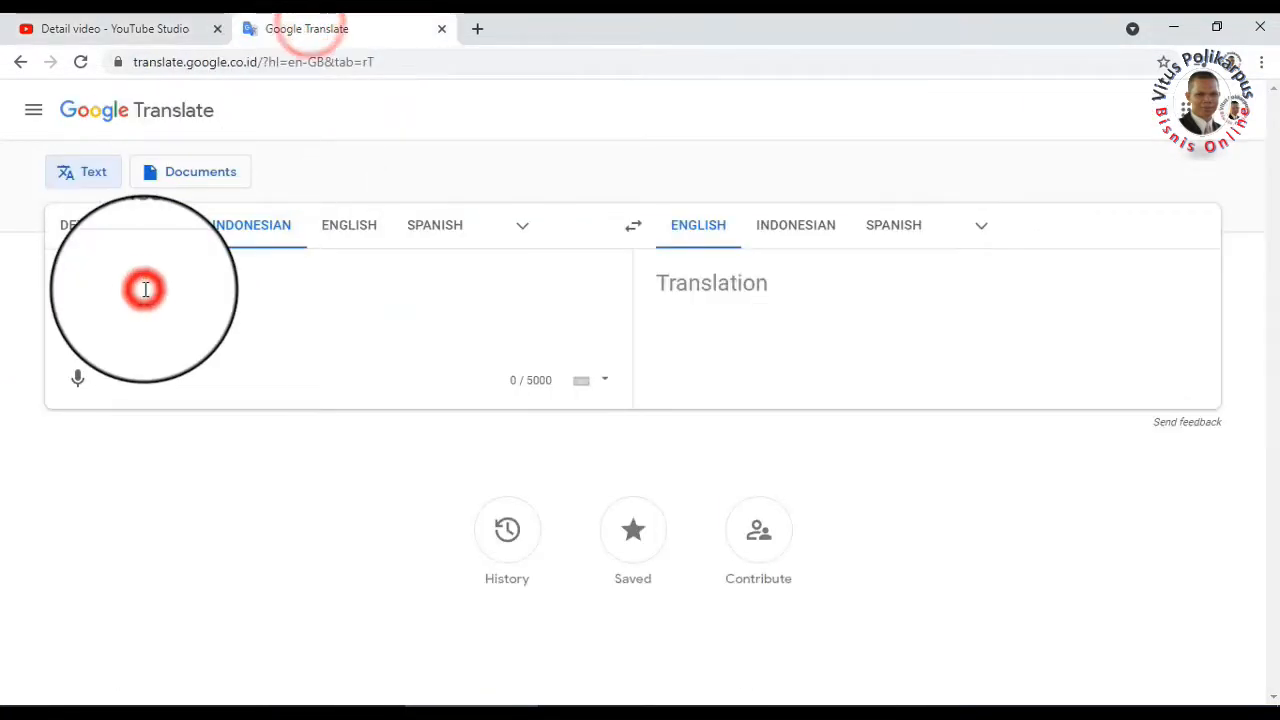
left_click(145, 289)
type("Situ Citatah Cirimekar Cibinong Bogor Jawa Barat")
key("Return")
key("Return")
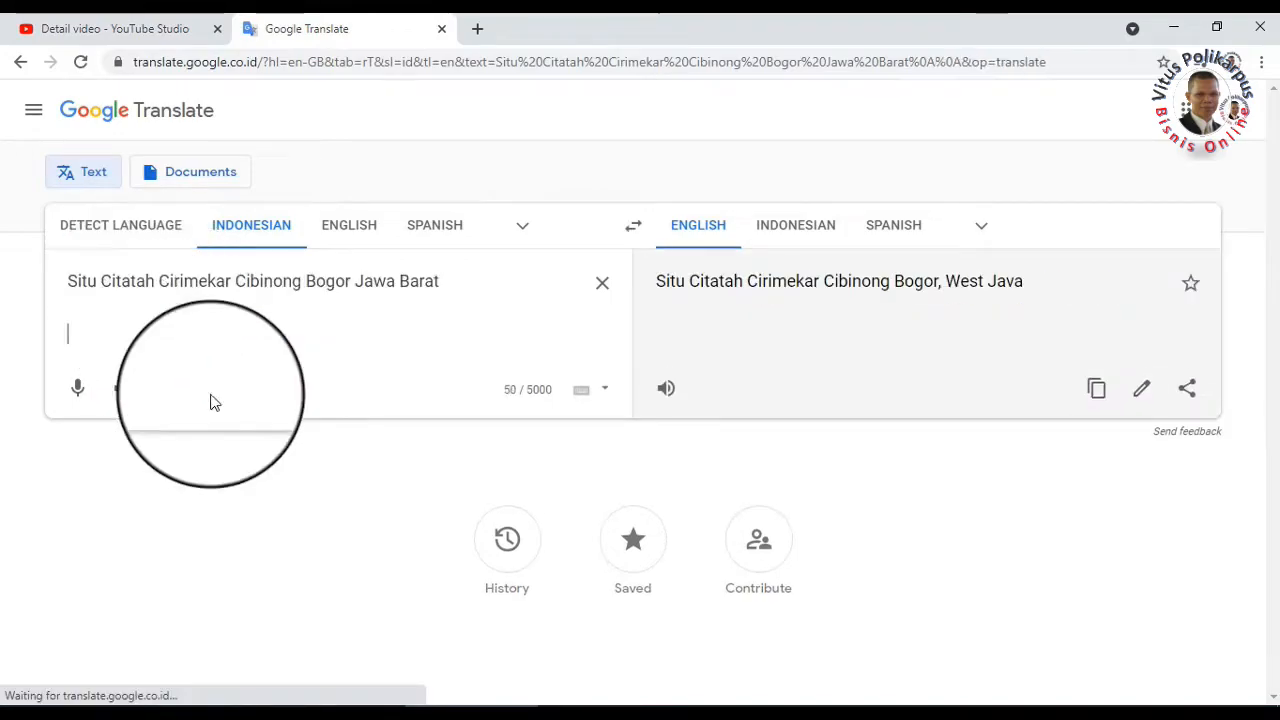
Step: Copy the full video description from the video details and translate it from Indonesian to English in Google Translate
left_click(140, 30)
left_click_drag(276, 340, 620, 583)
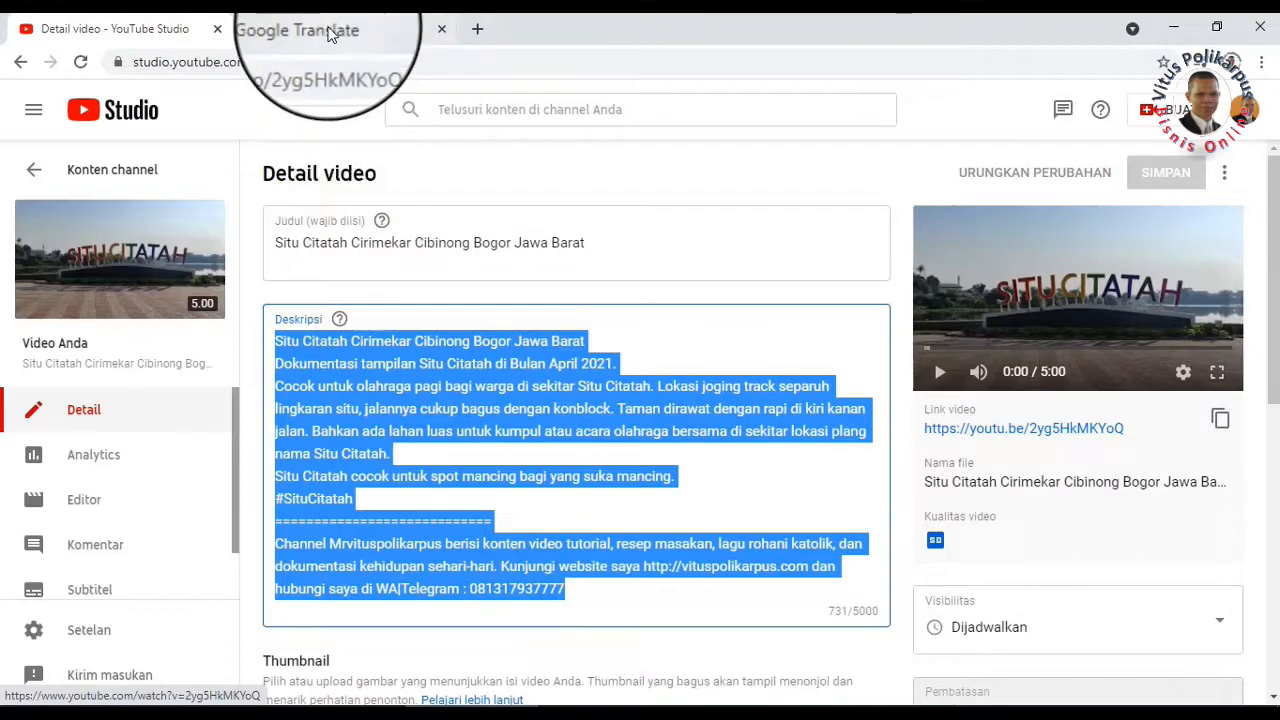
left_click(328, 28)
key("ctrl+v")
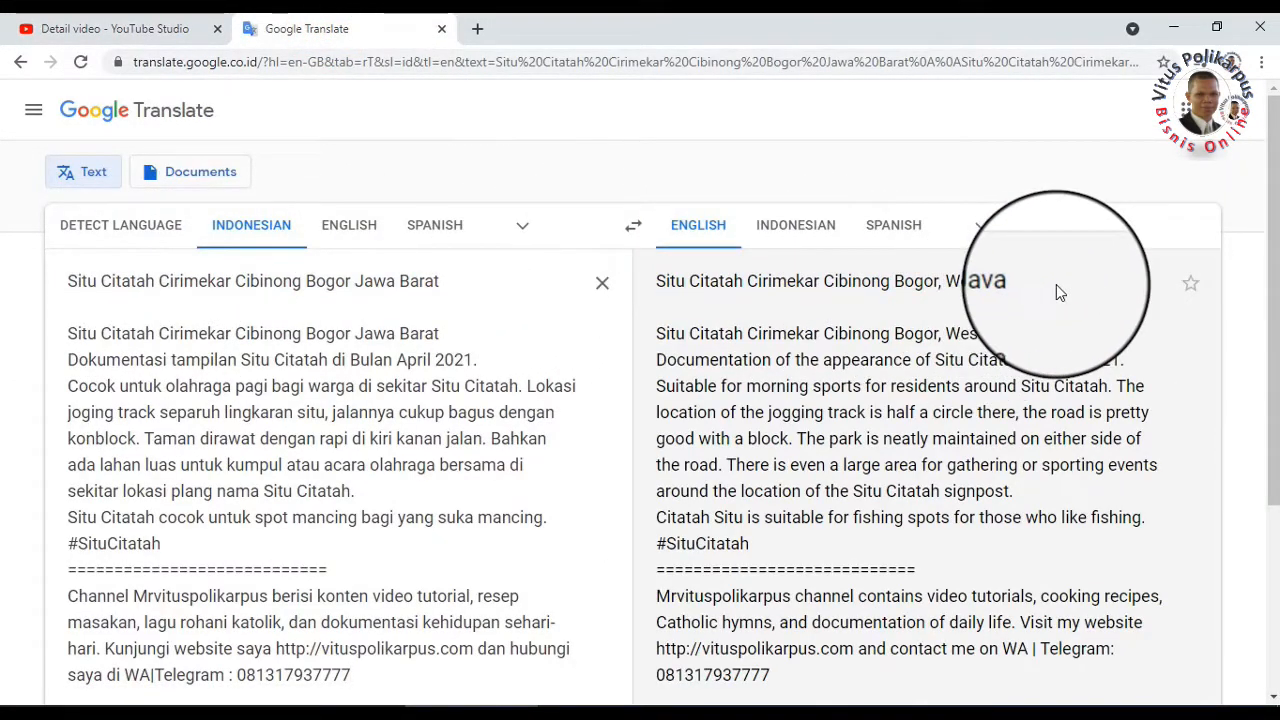
Step: Copy the translated title "Situ Citatah Cirimekar Cibinong Bogor, West Java" into the Inggris (Amerika Serikat) title of the video's subtitle translations
left_click_drag(1060, 287, 675, 283)
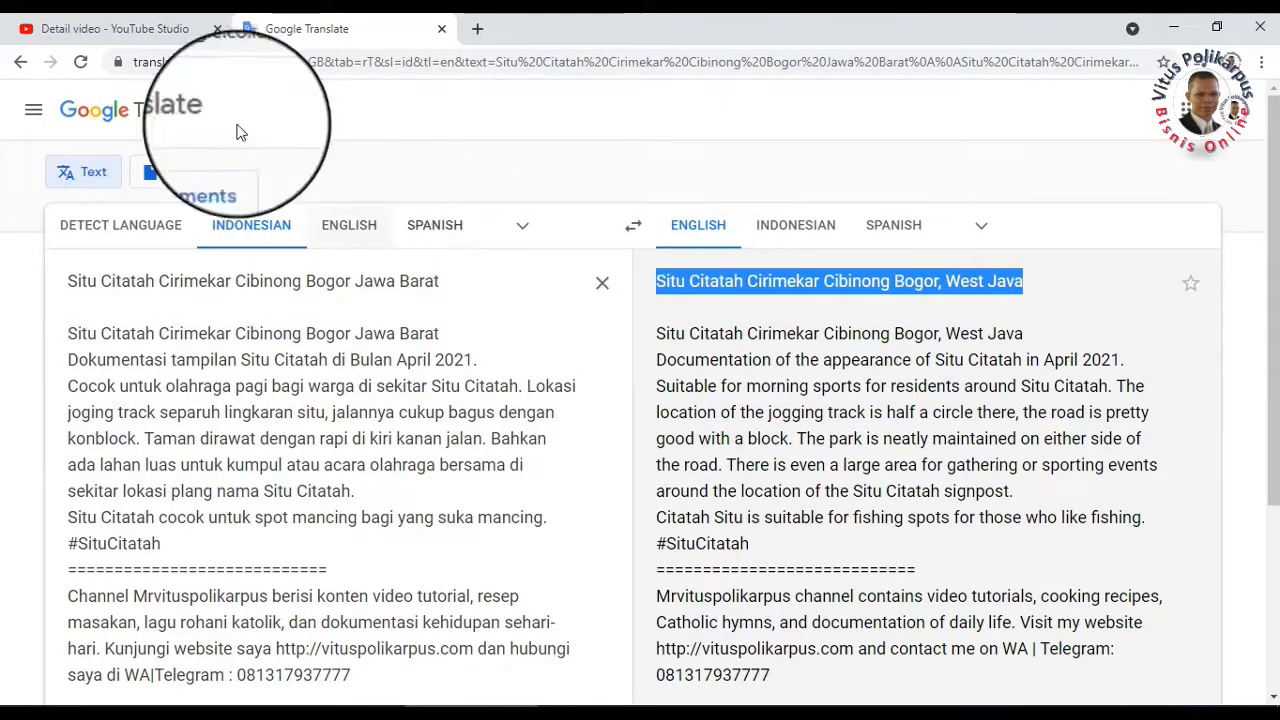
left_click(130, 33)
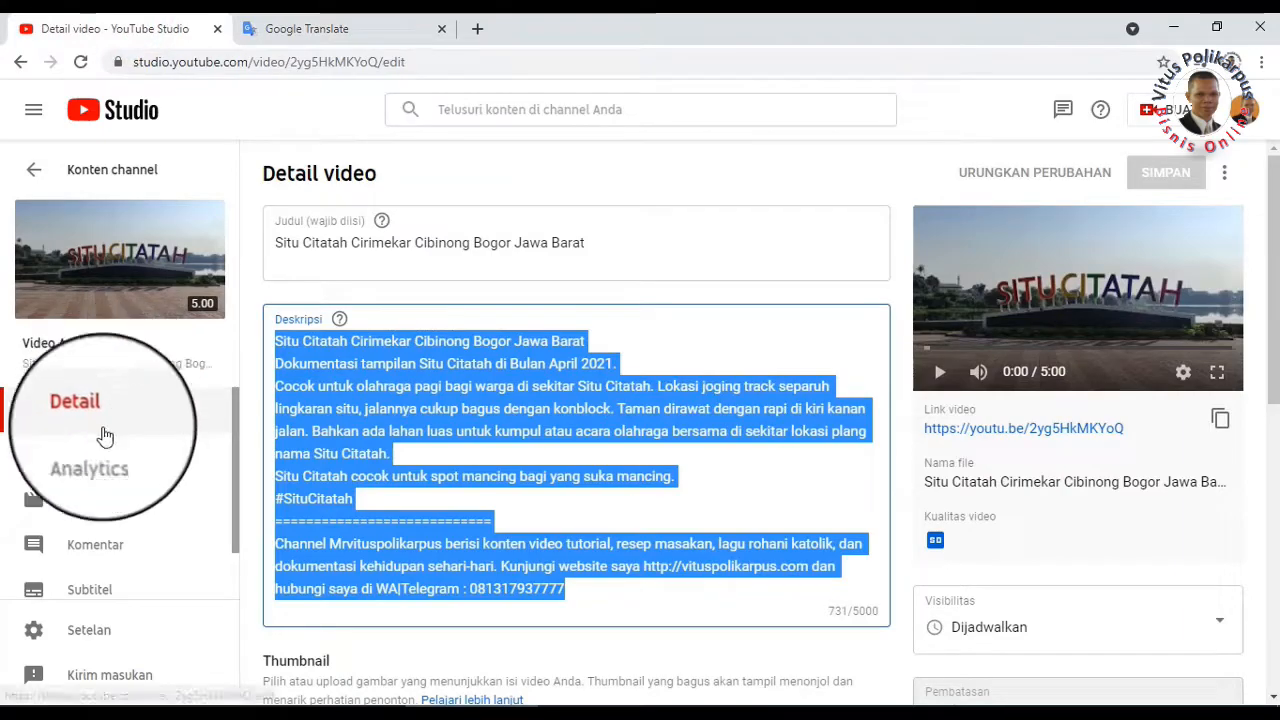
left_click(90, 531)
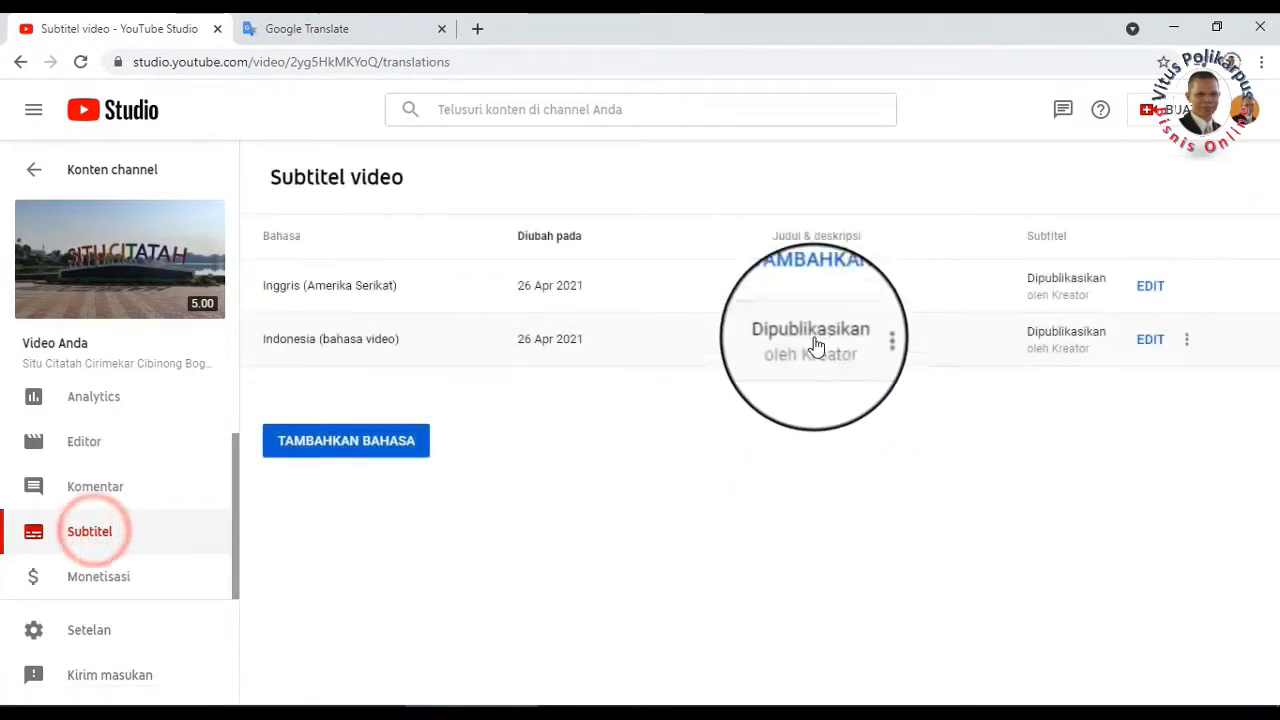
left_click(805, 288)
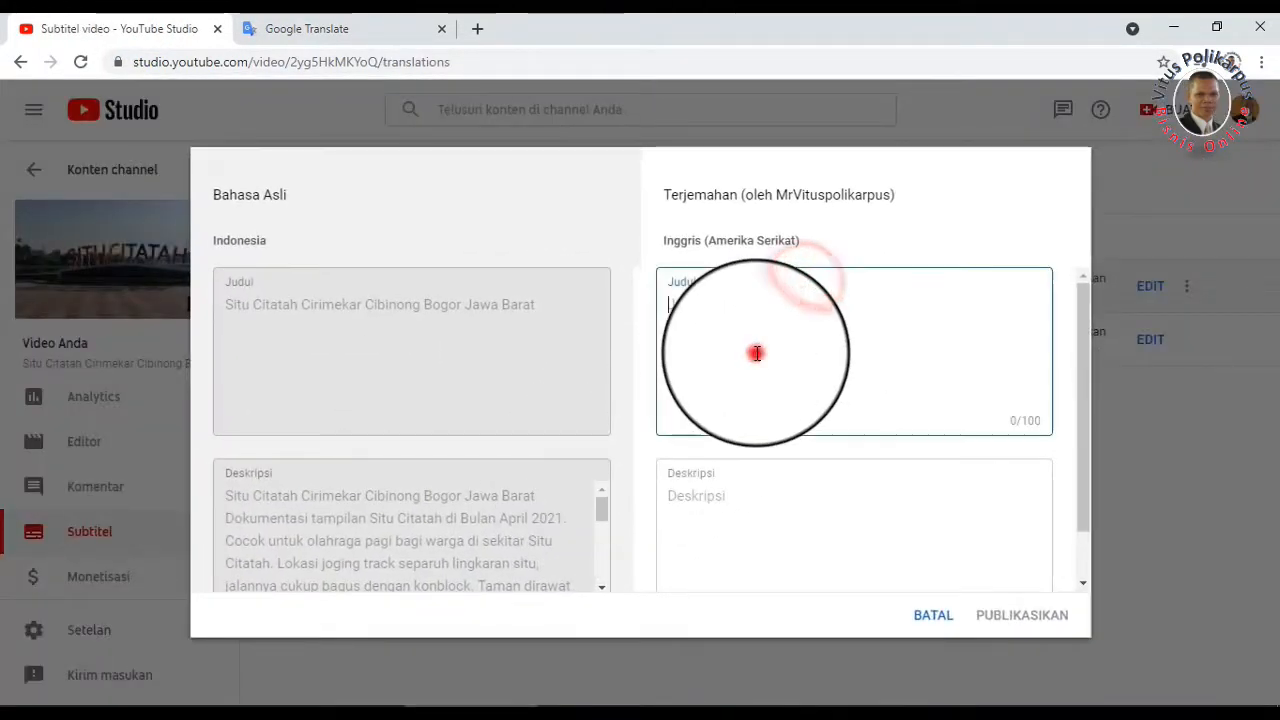
Step: Copy the whole English description from Google Translate into the Inggris (Amerika Serikat) description and publish the translation
left_click(320, 30)
left_click_drag(652, 330, 690, 519)
scroll(700, 523, "down", 3)
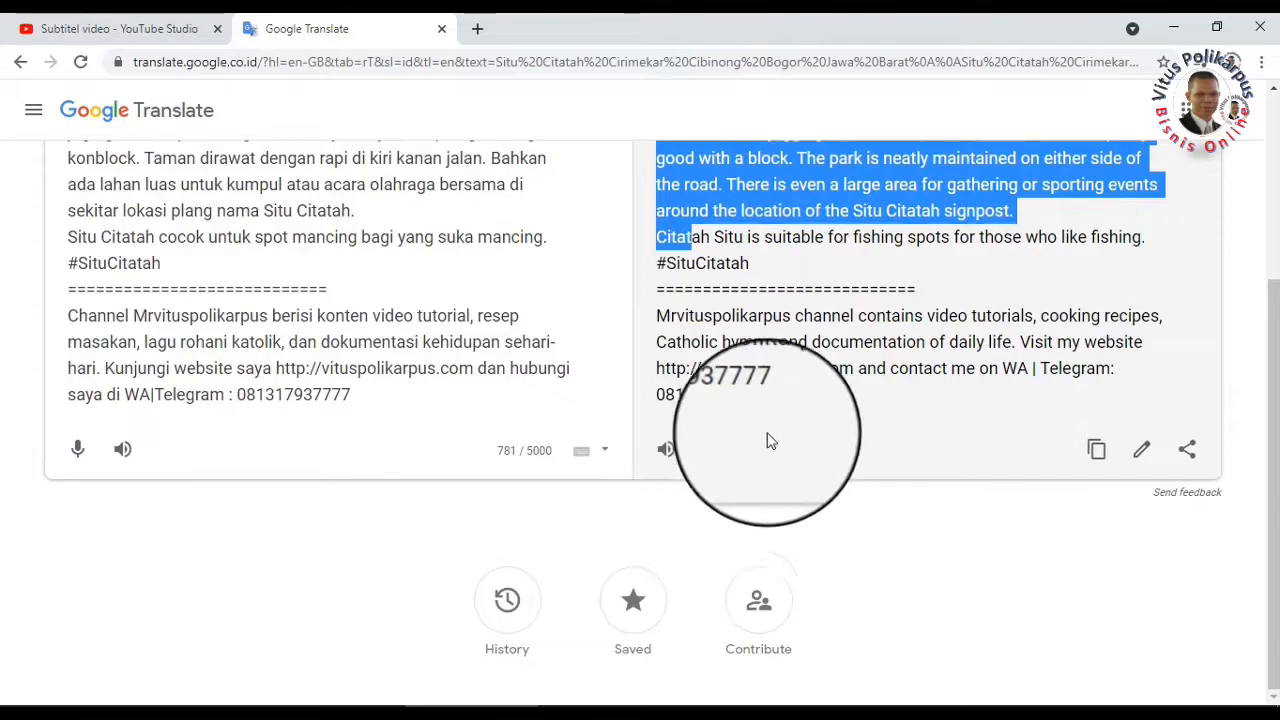
left_click(780, 395, "shift")
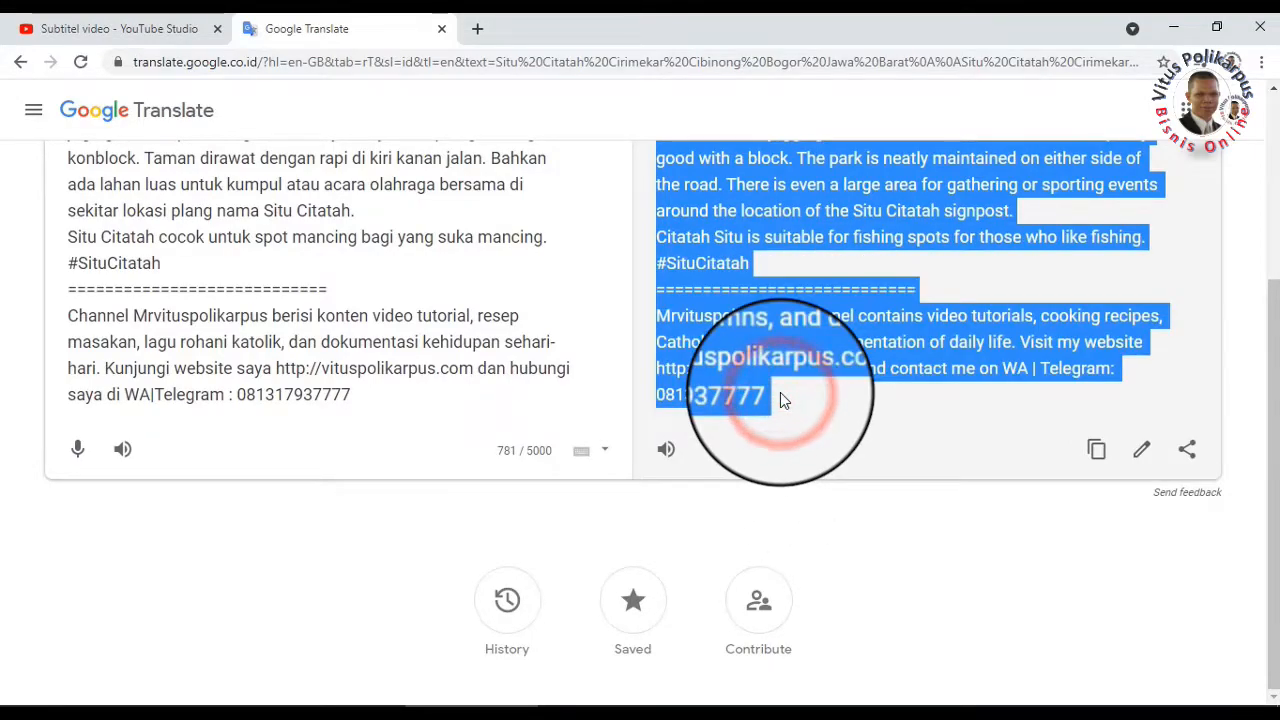
scroll(794, 400, "up", 3)
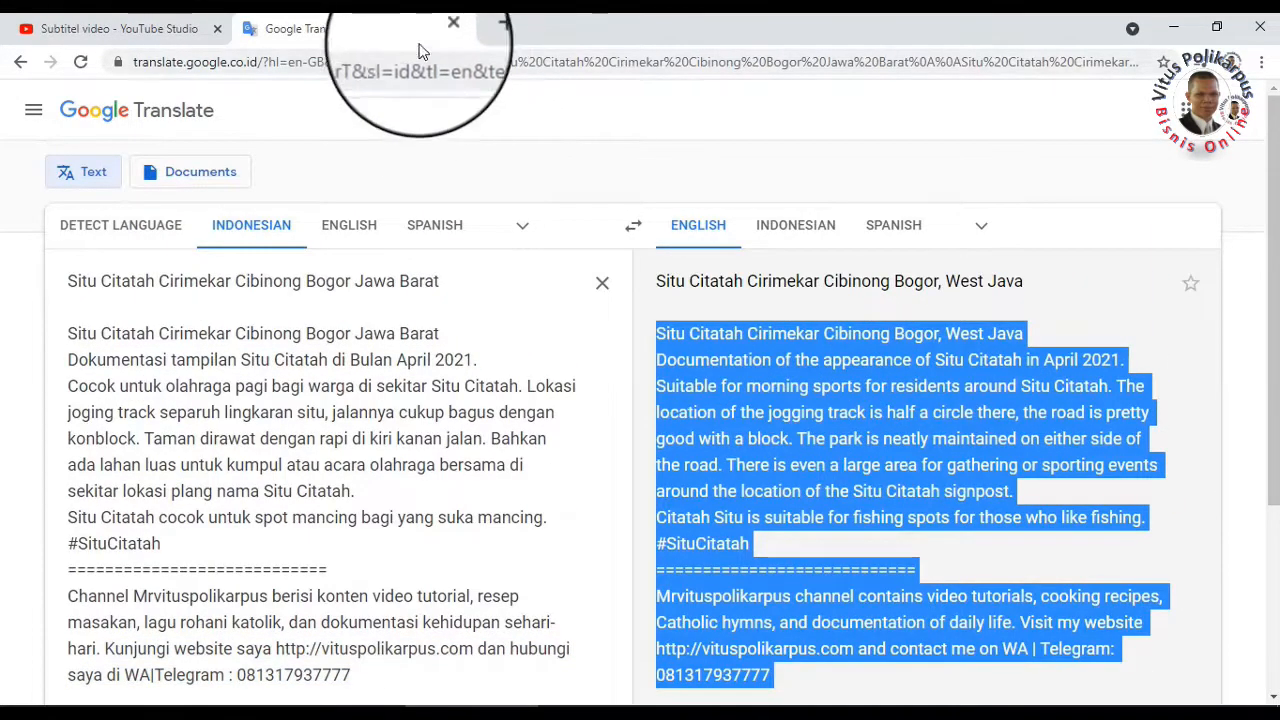
left_click(155, 30)
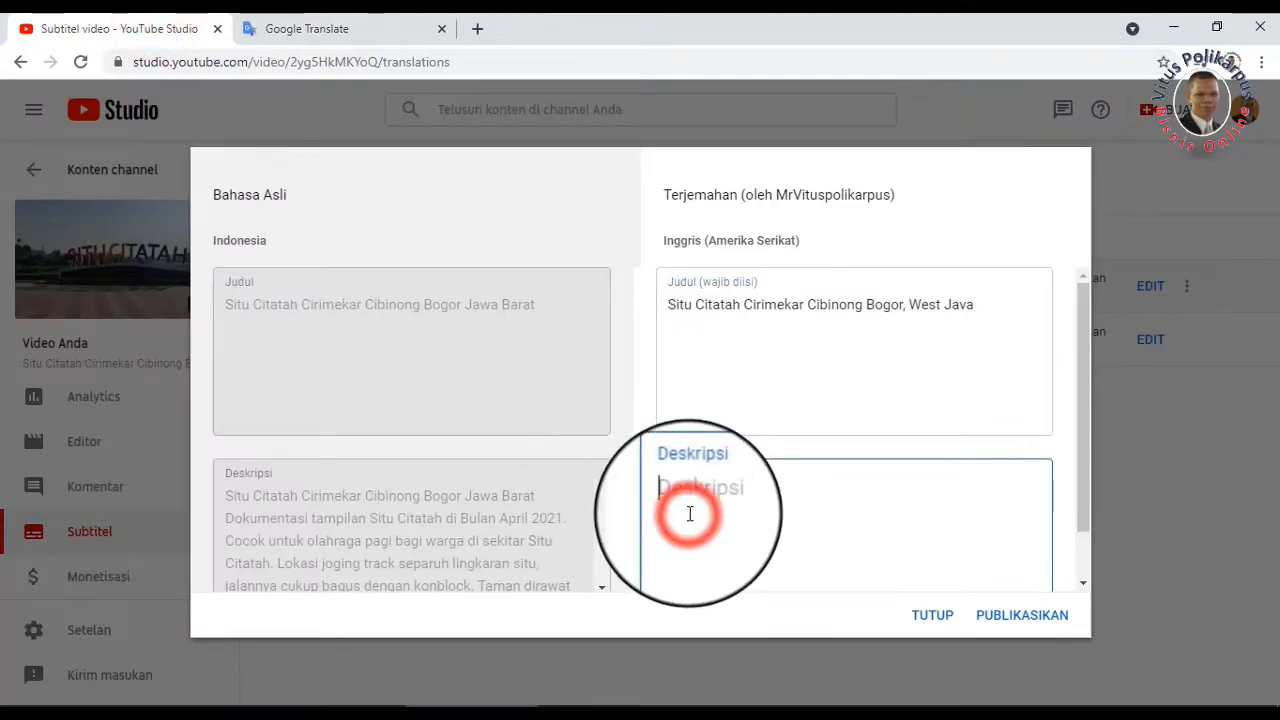
key("ctrl+v")
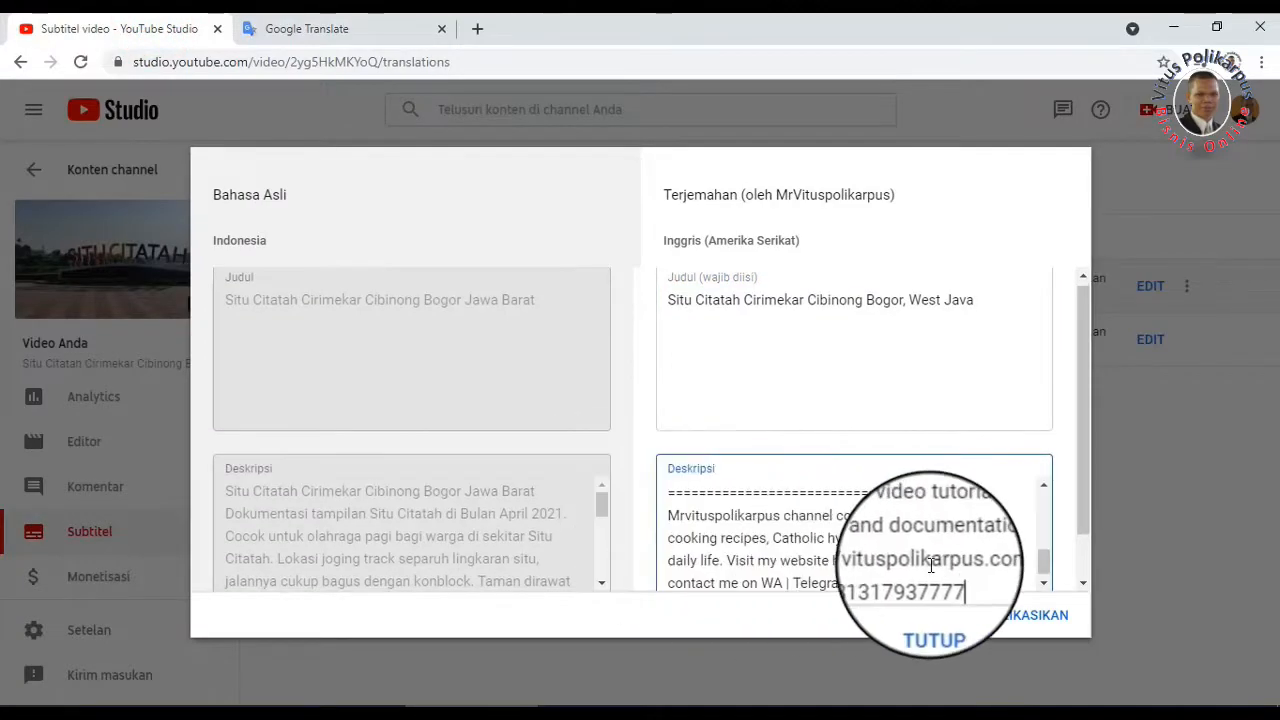
left_click(1008, 620)
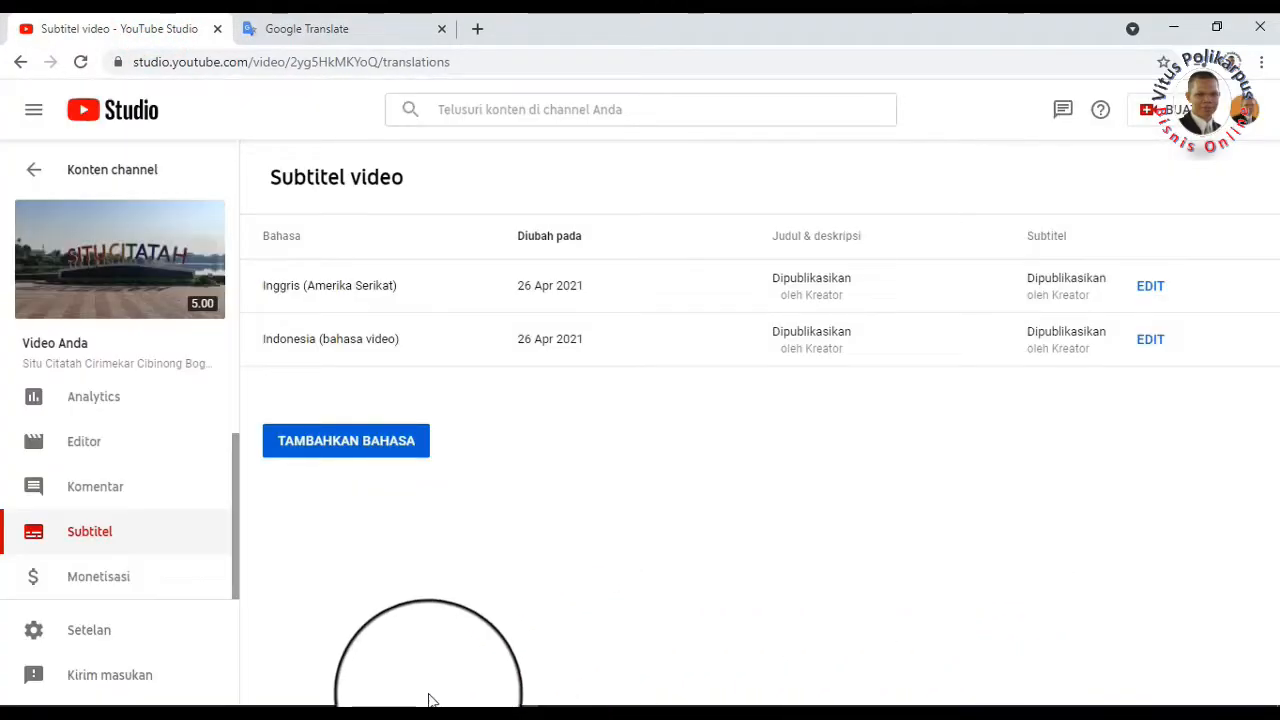
Step: Open the Situ Citatah video on YouTube from the channel content and show its Inggris (Amerika Serikat) subtitles
left_click(31, 174)
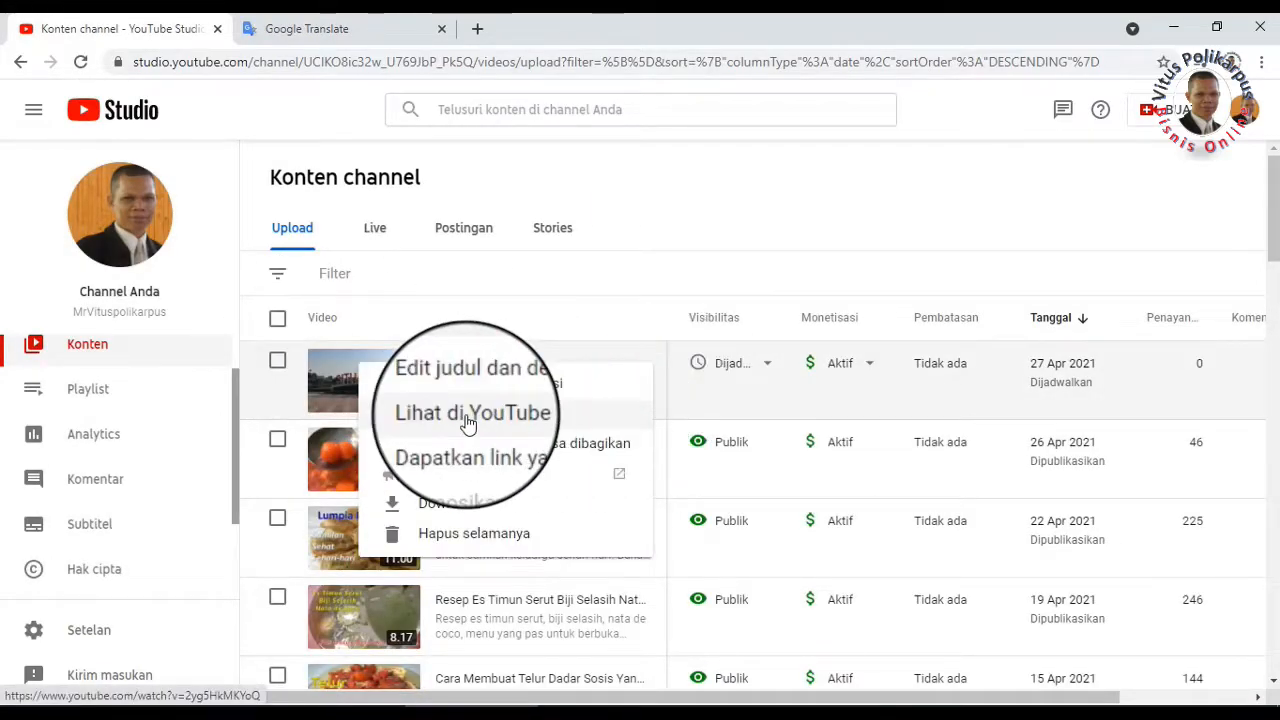
left_click(466, 418)
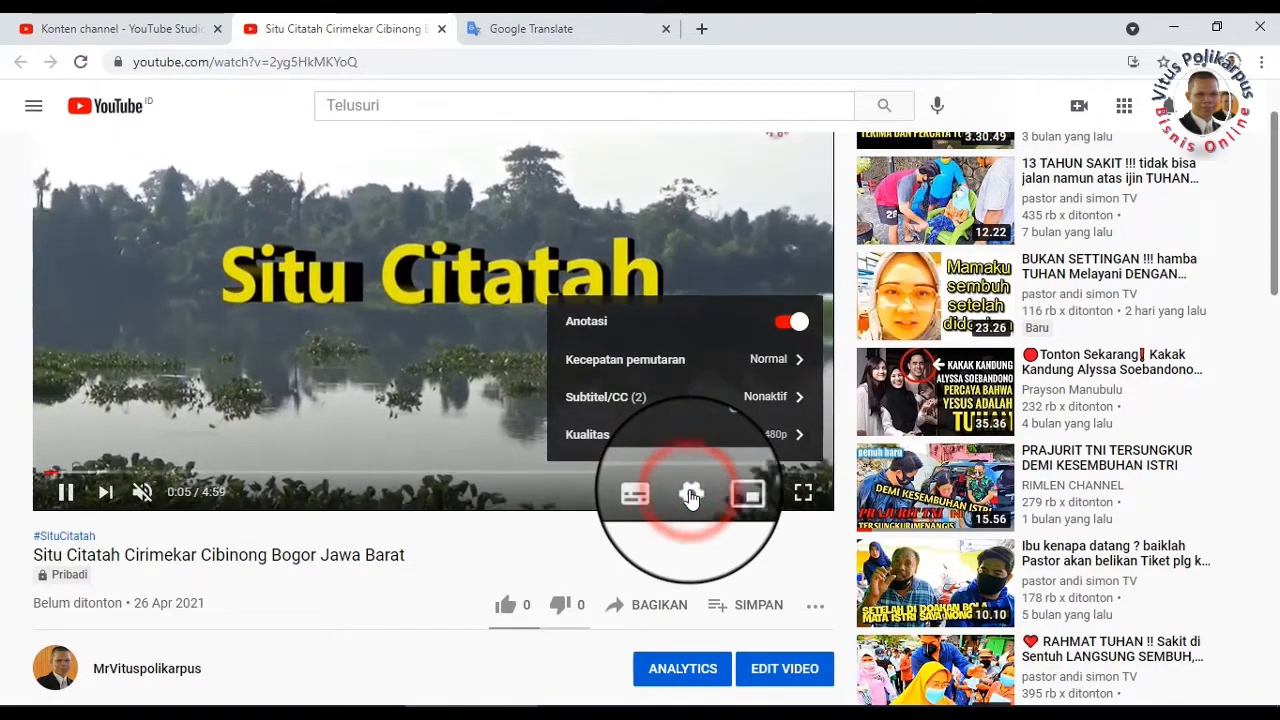
left_click(760, 396)
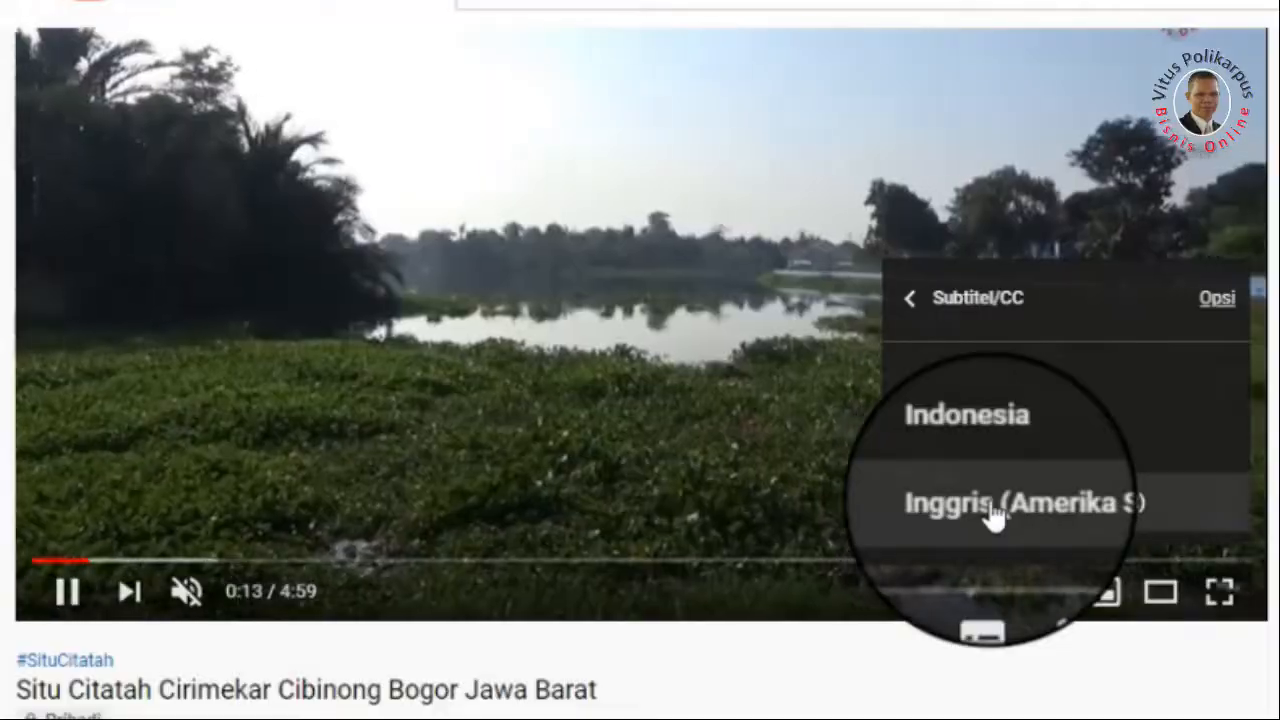
left_click(655, 437)
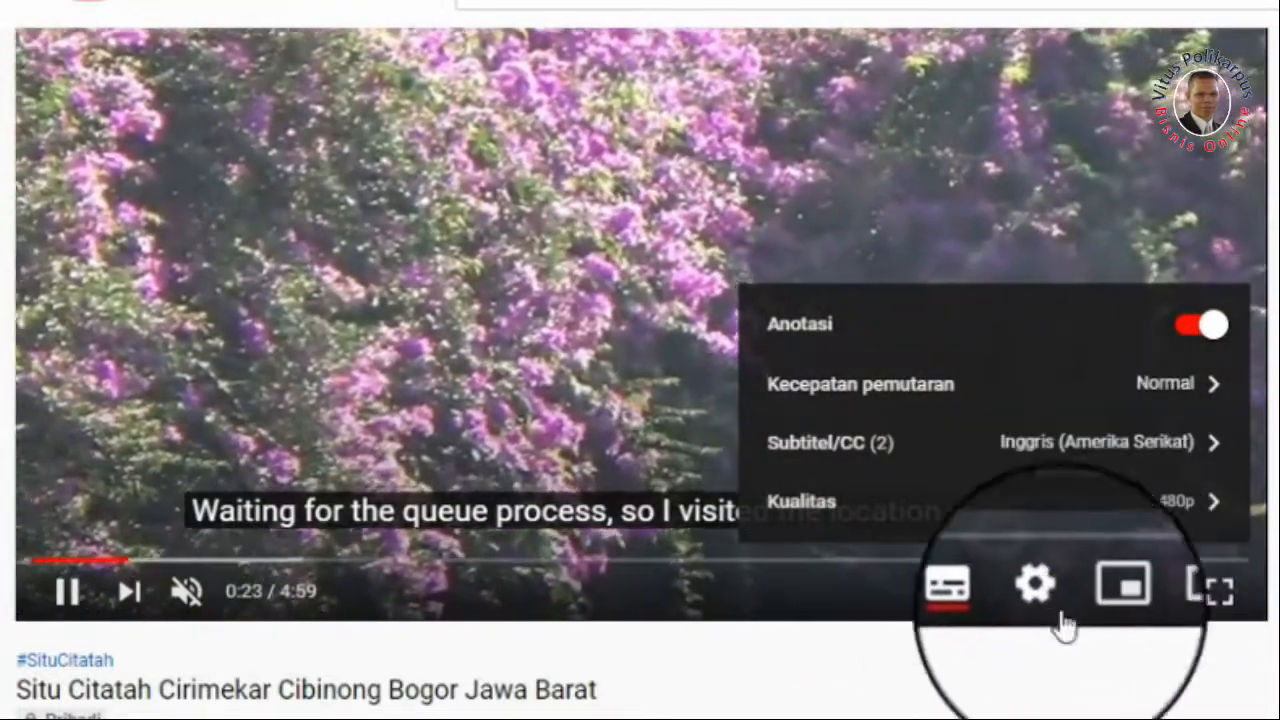
Step: Look through the languages offered for automatic subtitle translation in the player, then close the video page
left_click(1038, 590)
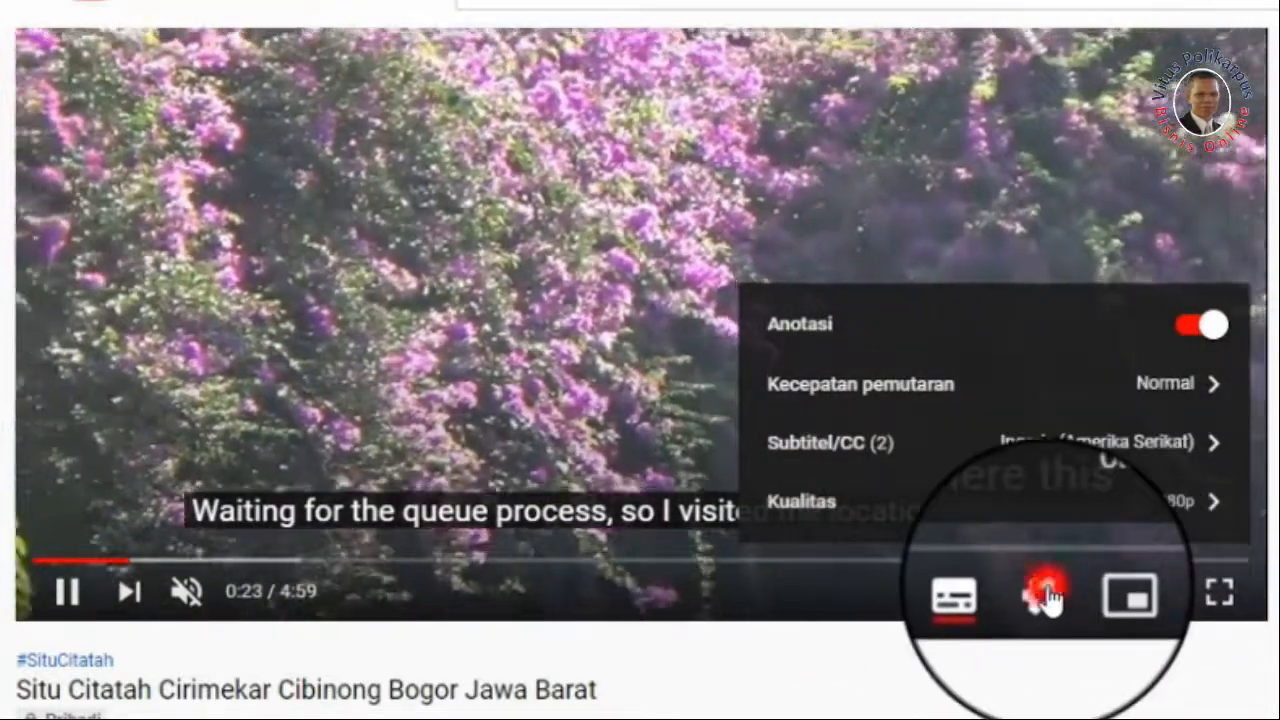
left_click(1040, 592)
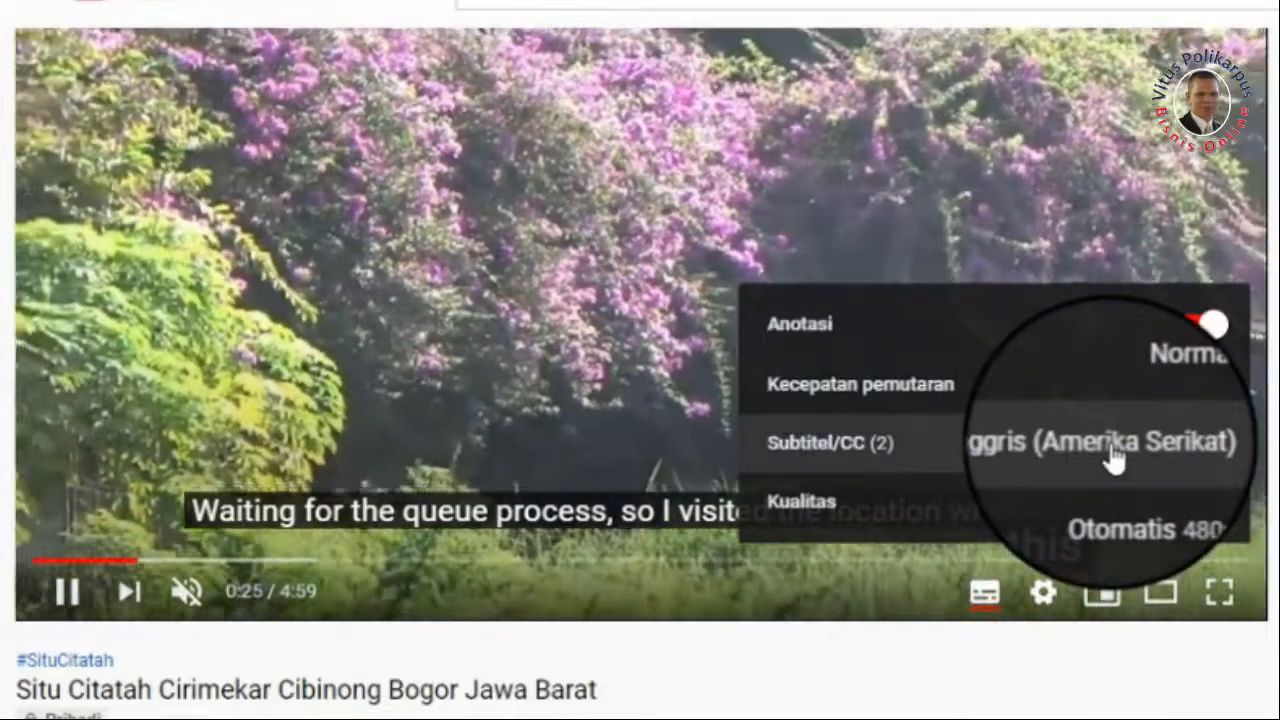
left_click(1108, 445)
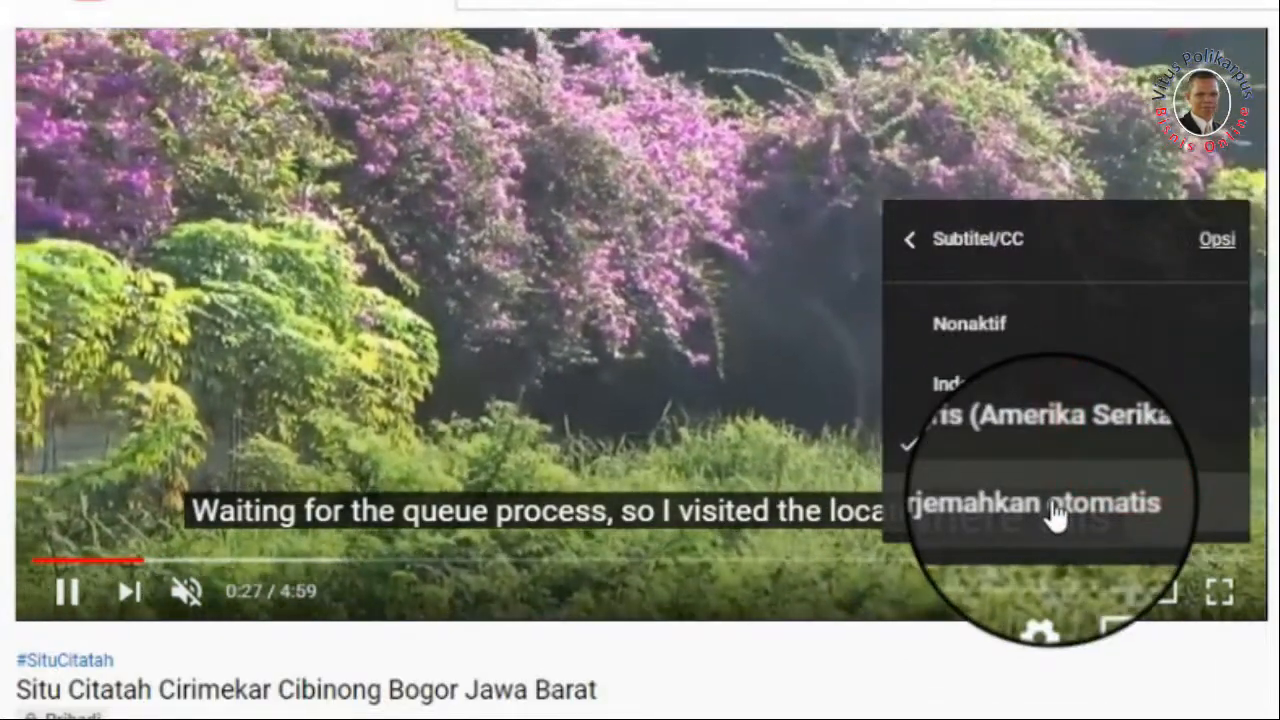
left_click(1052, 511)
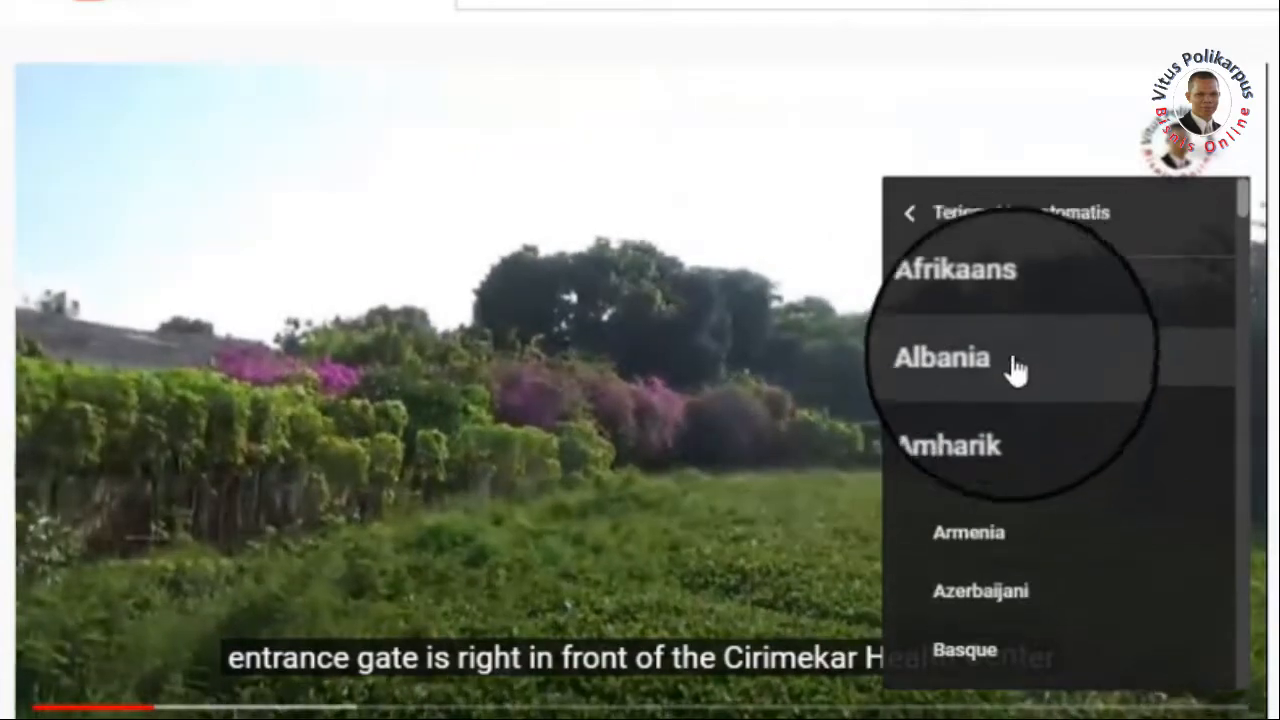
scroll(1011, 440, "down", 15)
scroll(1017, 447, "down", 15)
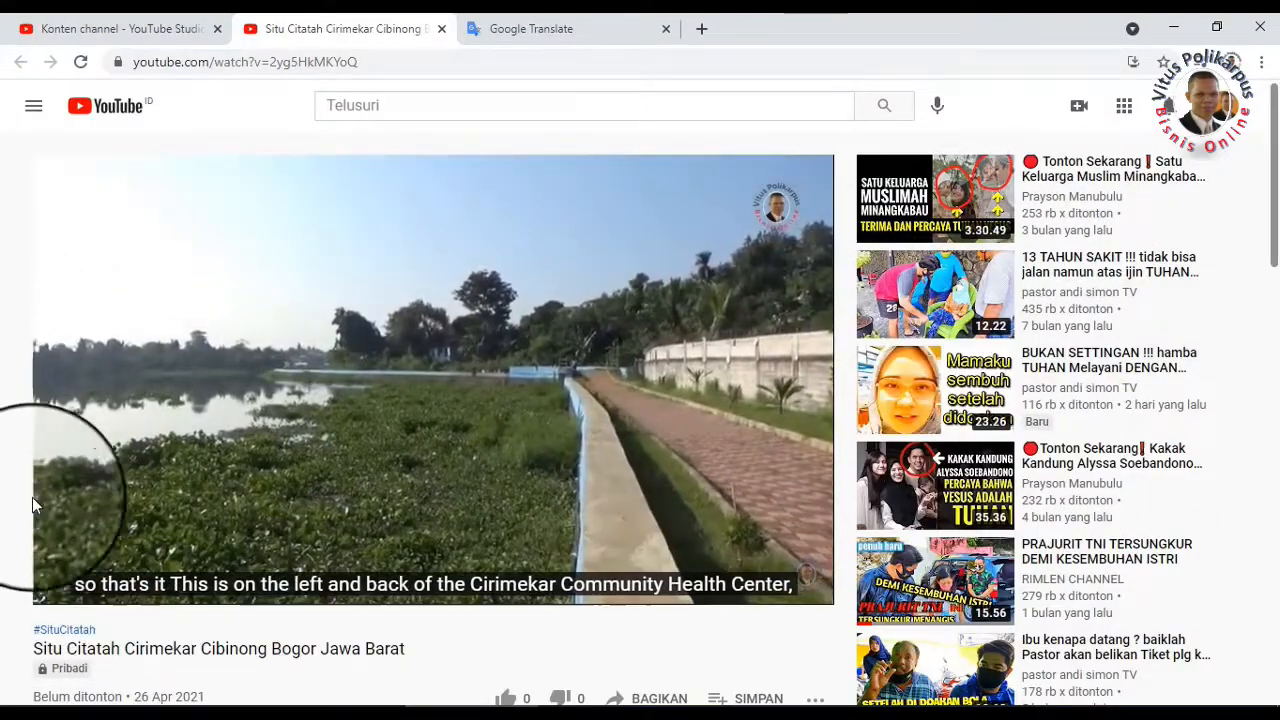
key("ctrl+w")
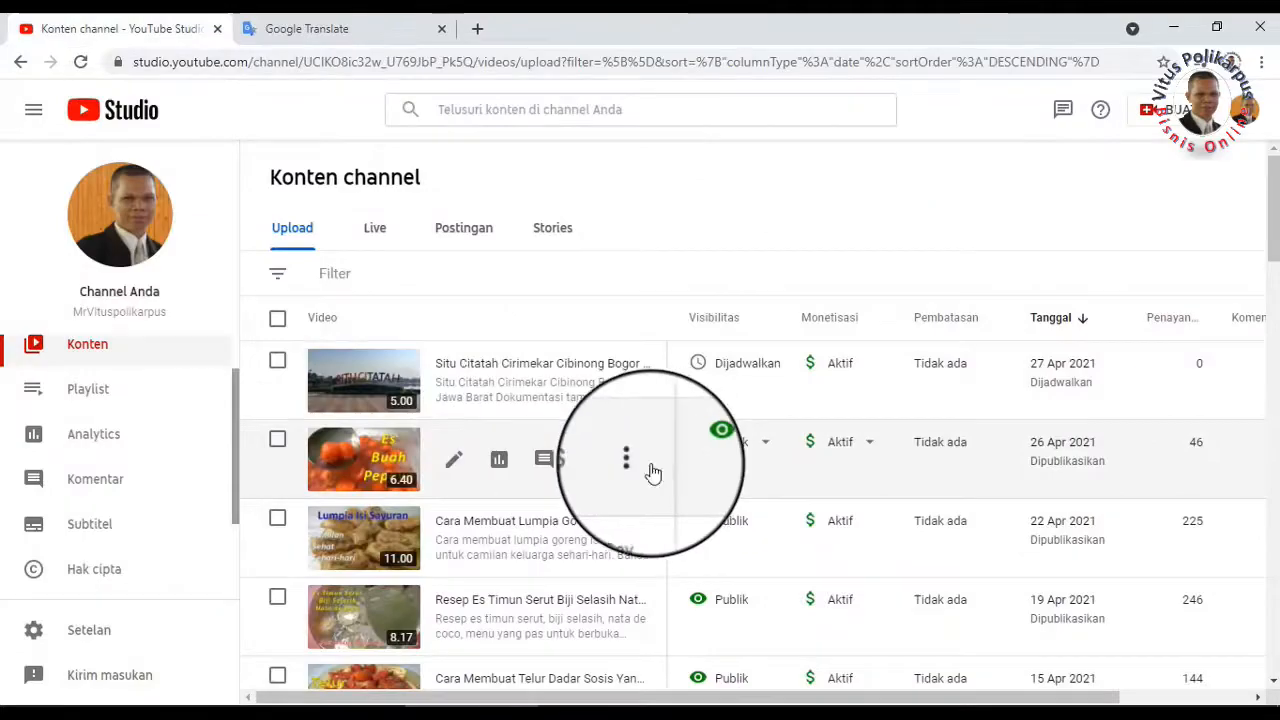
Step: Open the channel's public page in place of the Studio page and check its uploaded videos for the Subtitel label
left_click(118, 220)
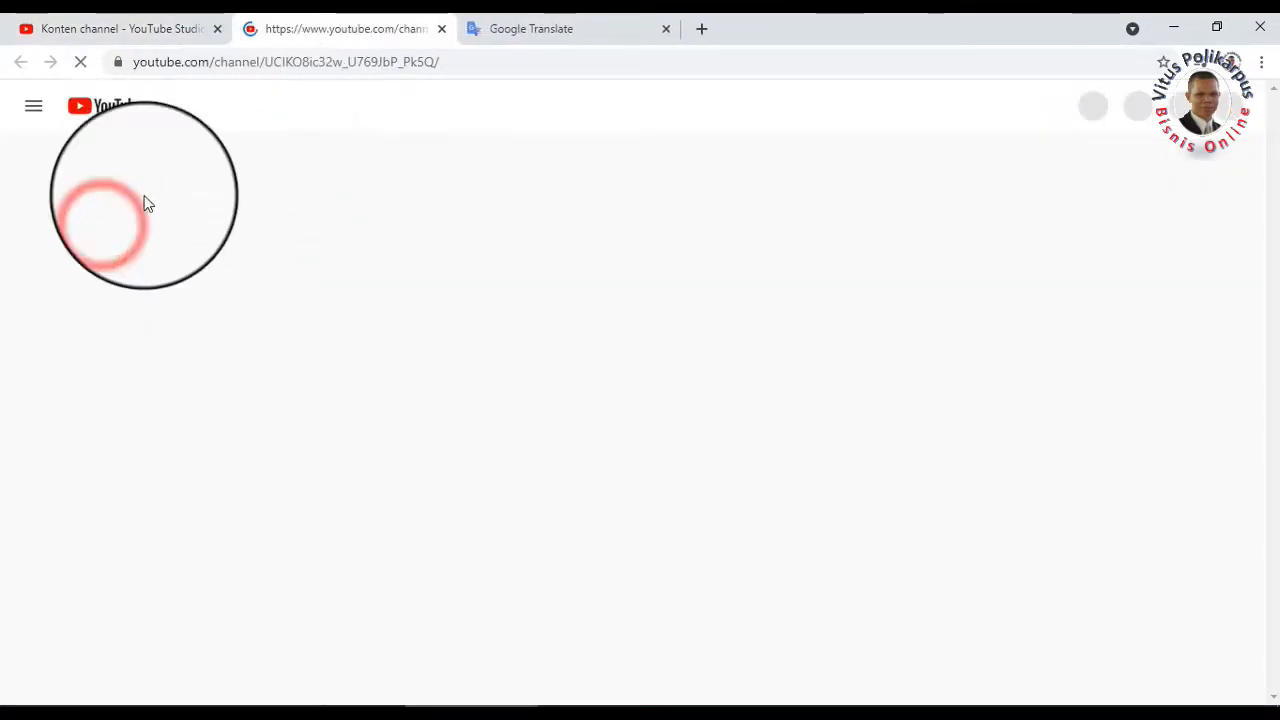
left_click(220, 29)
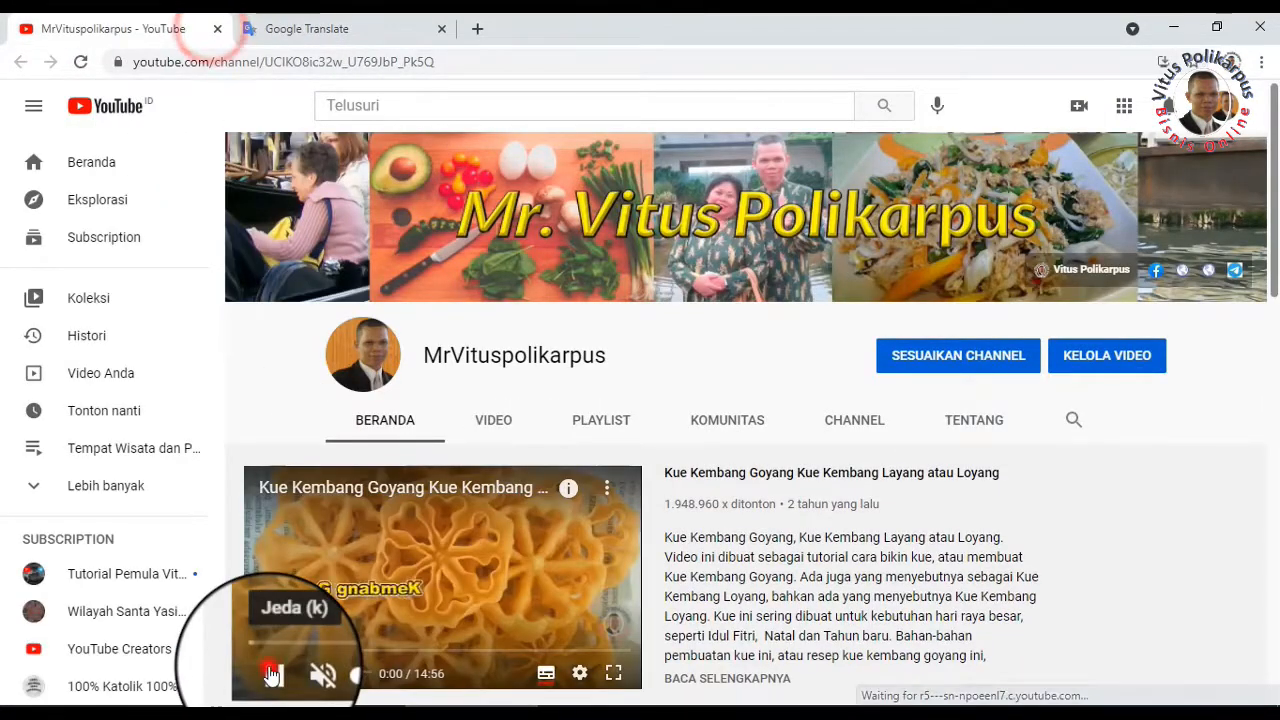
left_click(271, 672)
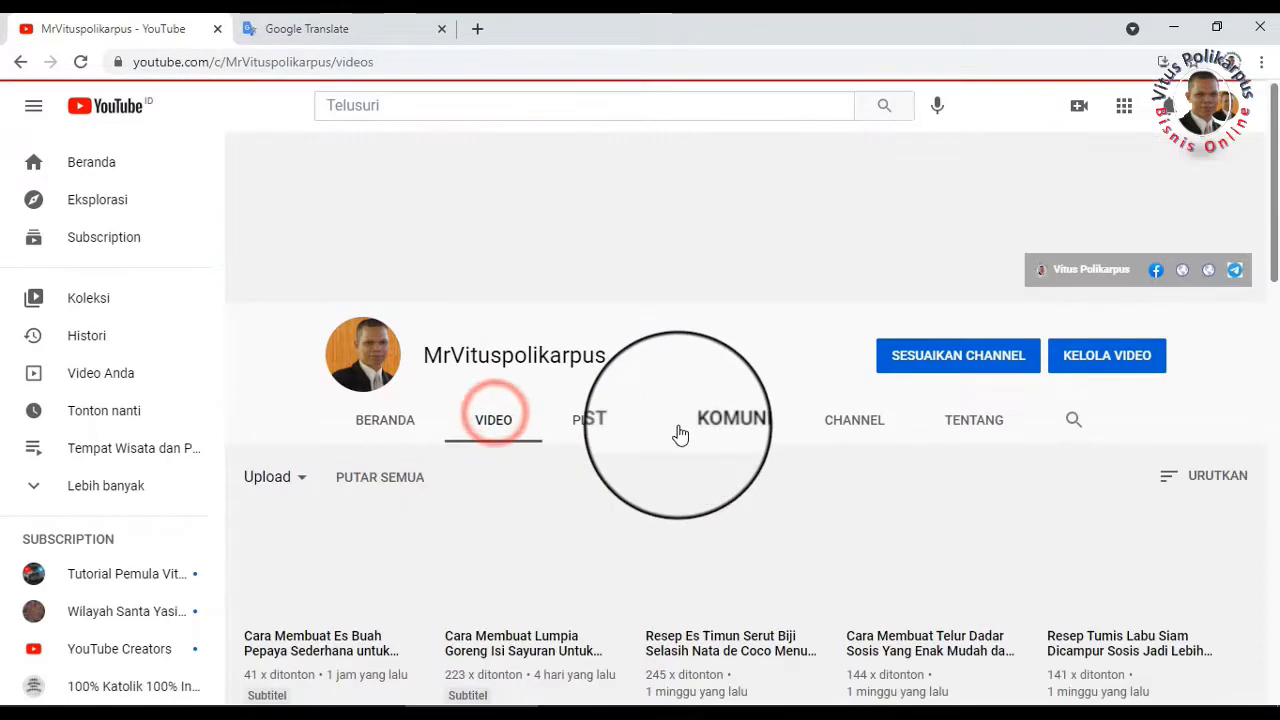
scroll(683, 410, "down", 2)
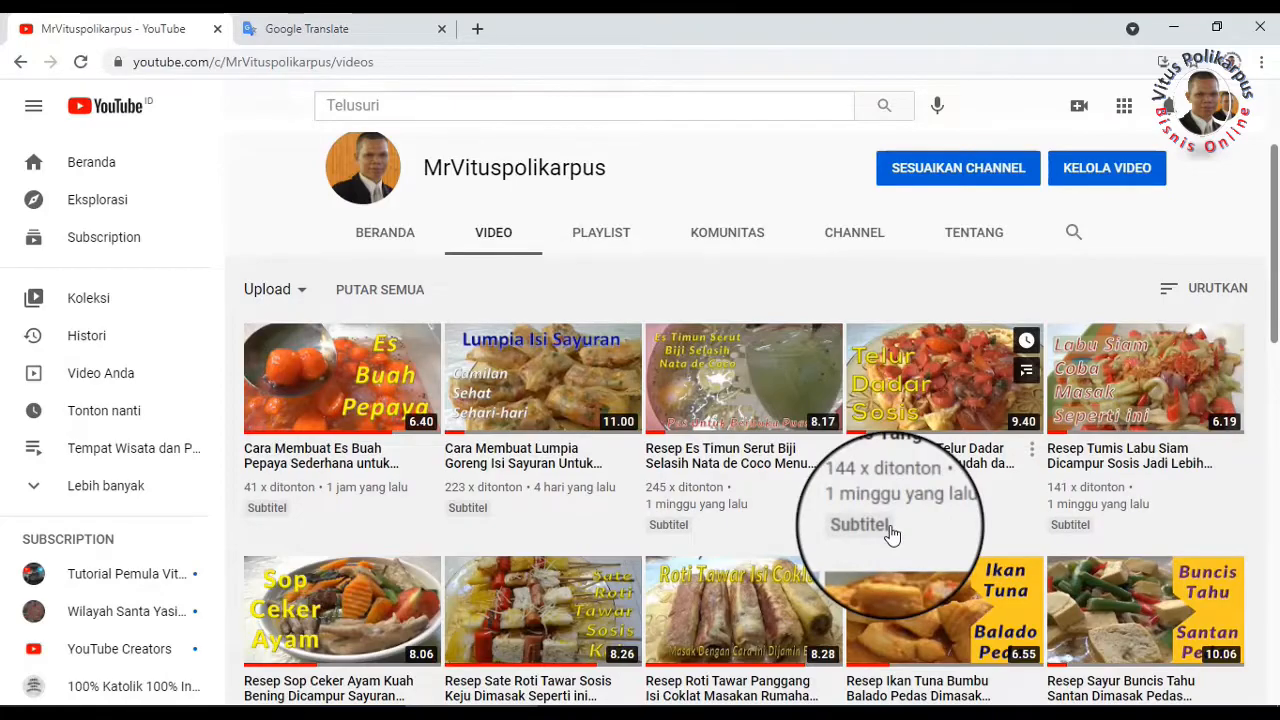
scroll(892, 535, "down", 2)
scroll(520, 590, "down", 2)
scroll(563, 491, "up", 6)
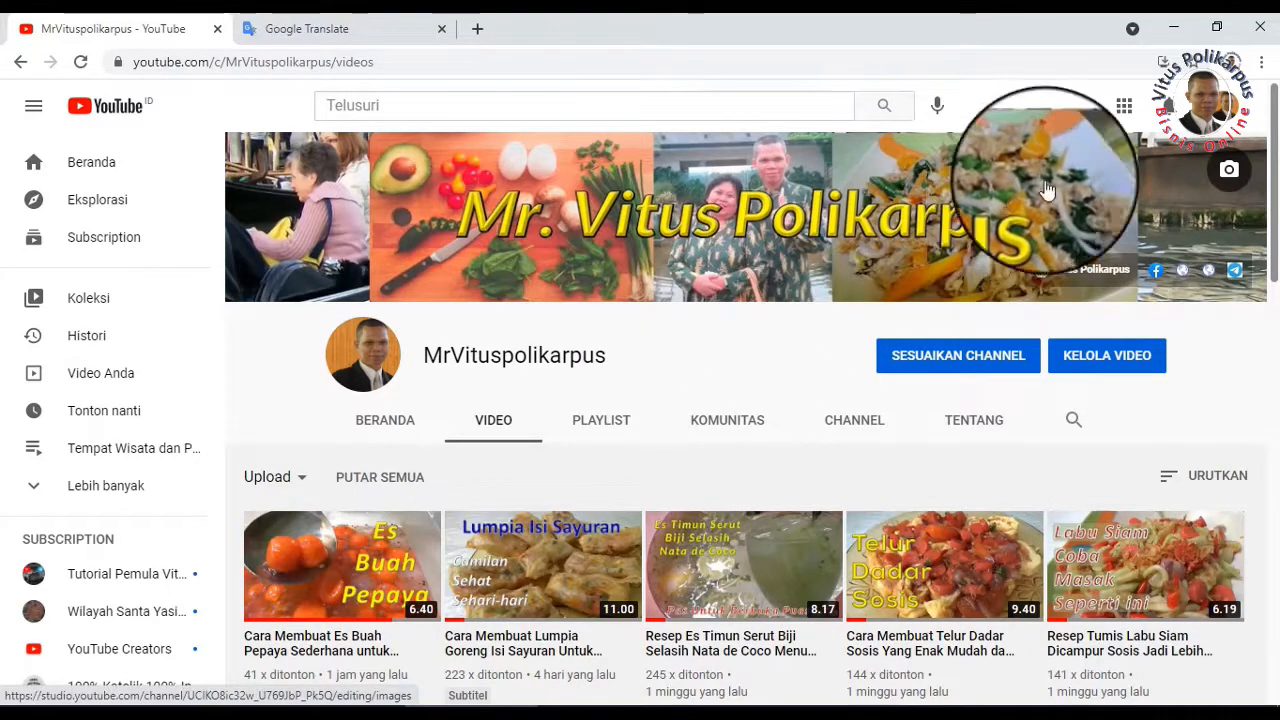
Step: Switch the YouTube display language to English (US) and review the translated titles of the channel's uploaded videos
left_click(1220, 107)
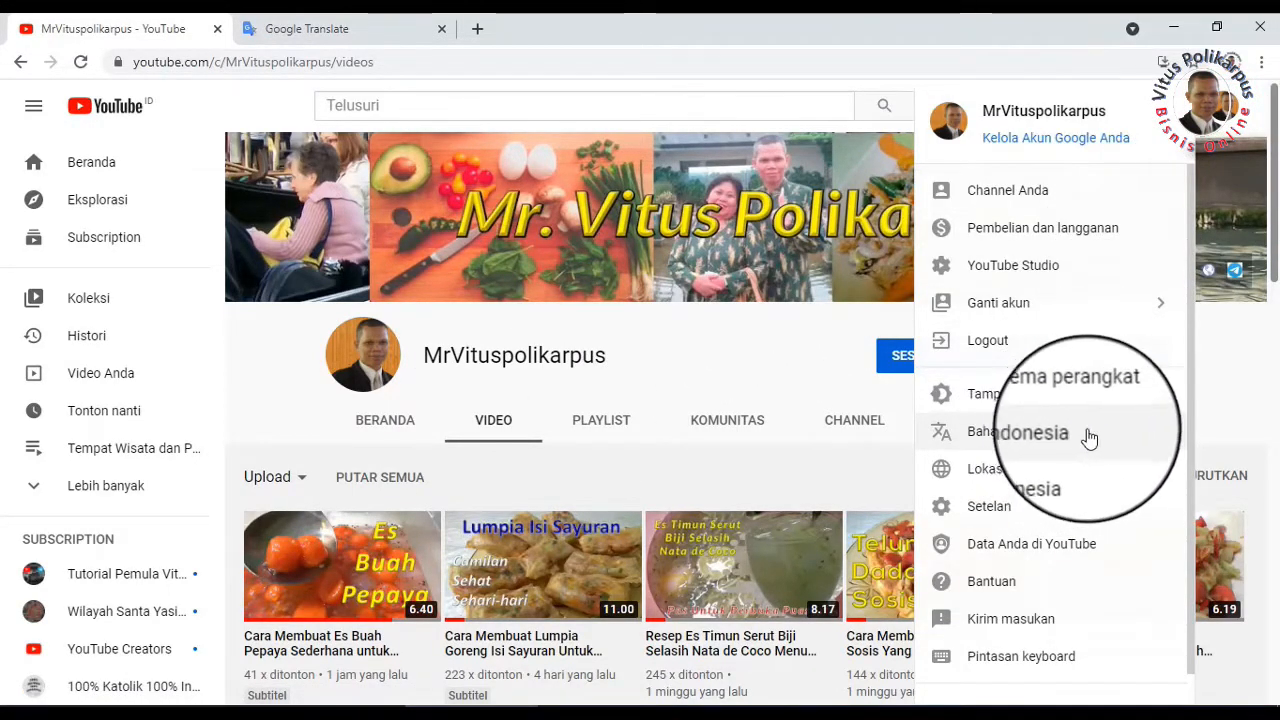
left_click(1125, 435)
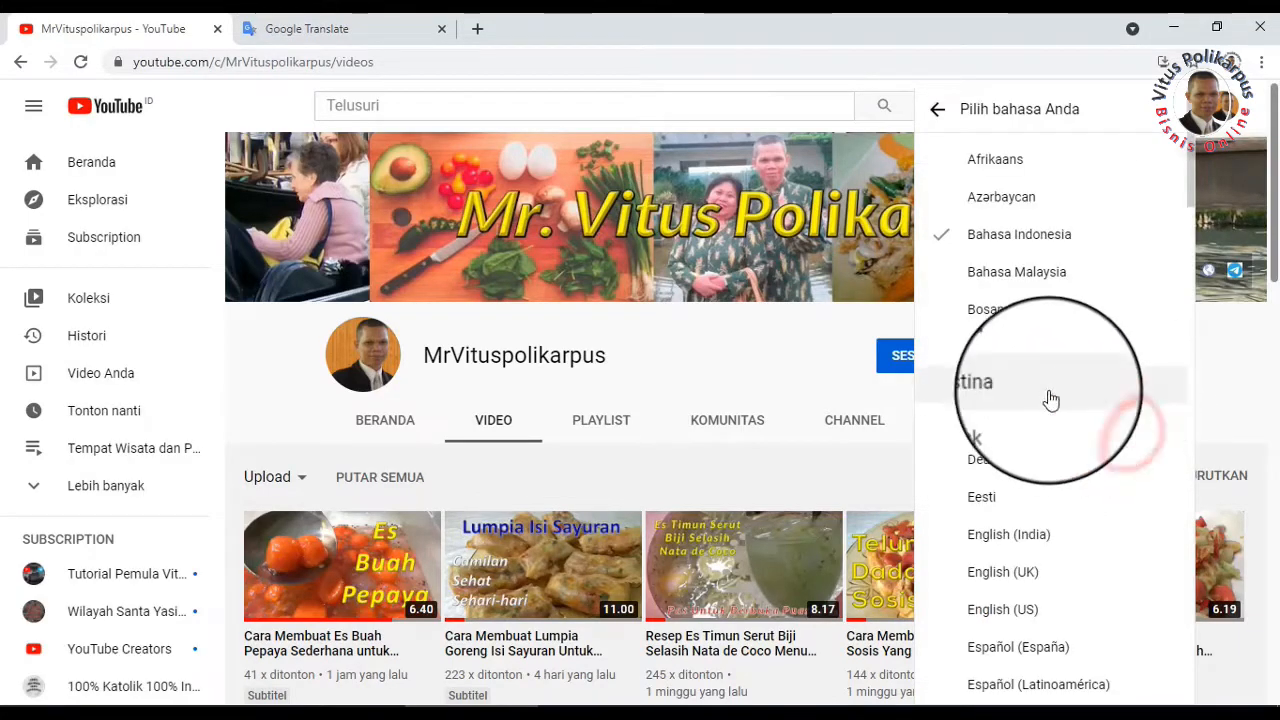
scroll(1038, 424, "down", 2)
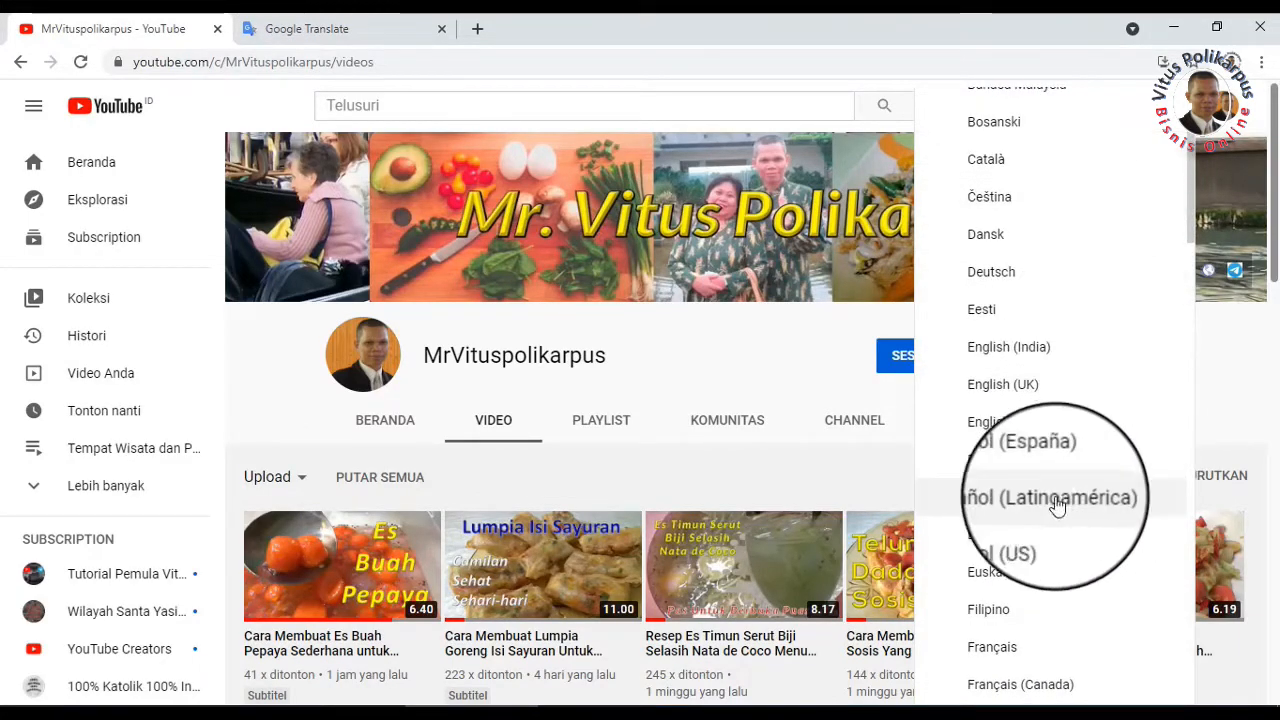
left_click(1090, 428)
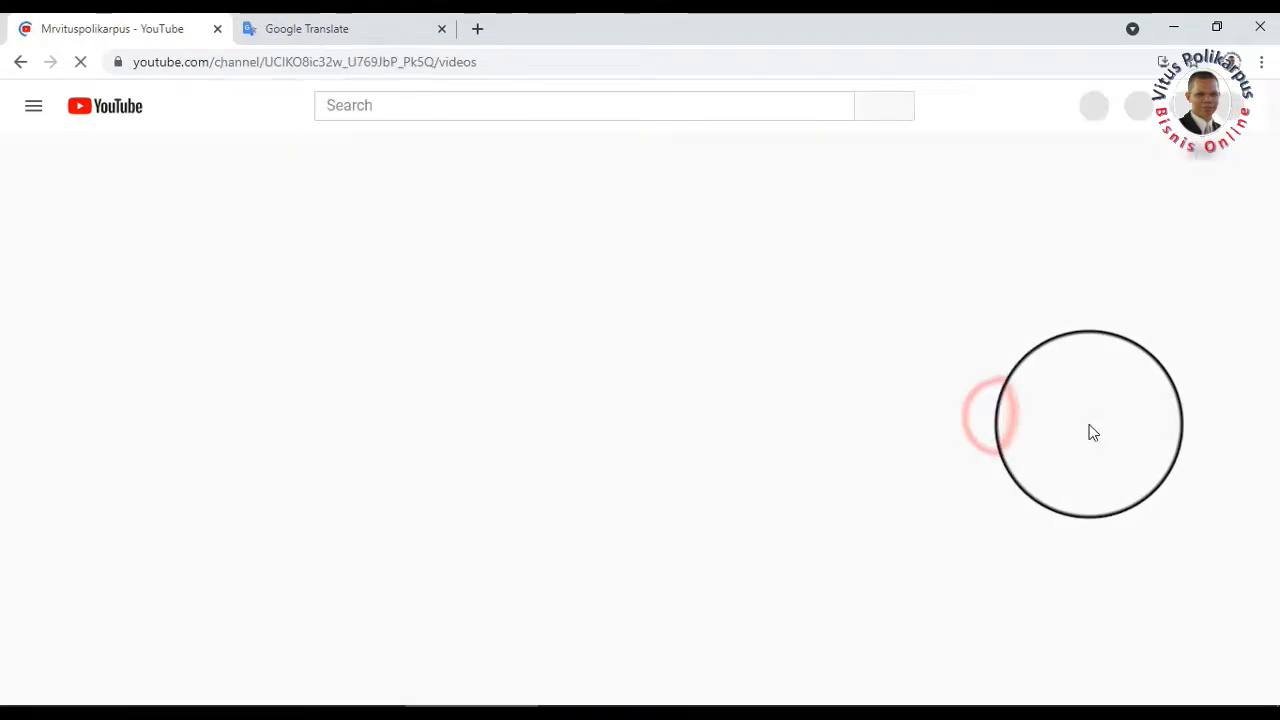
scroll(519, 416, "down", 2)
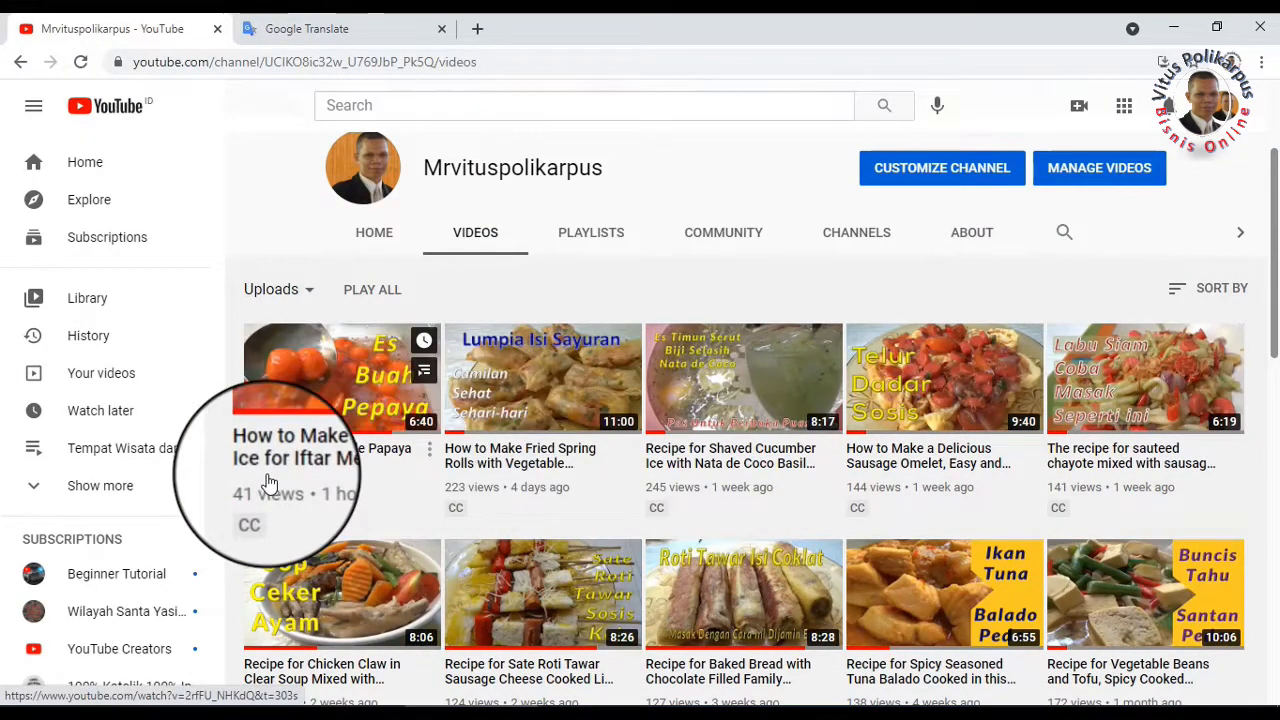
scroll(555, 524, "down", 2)
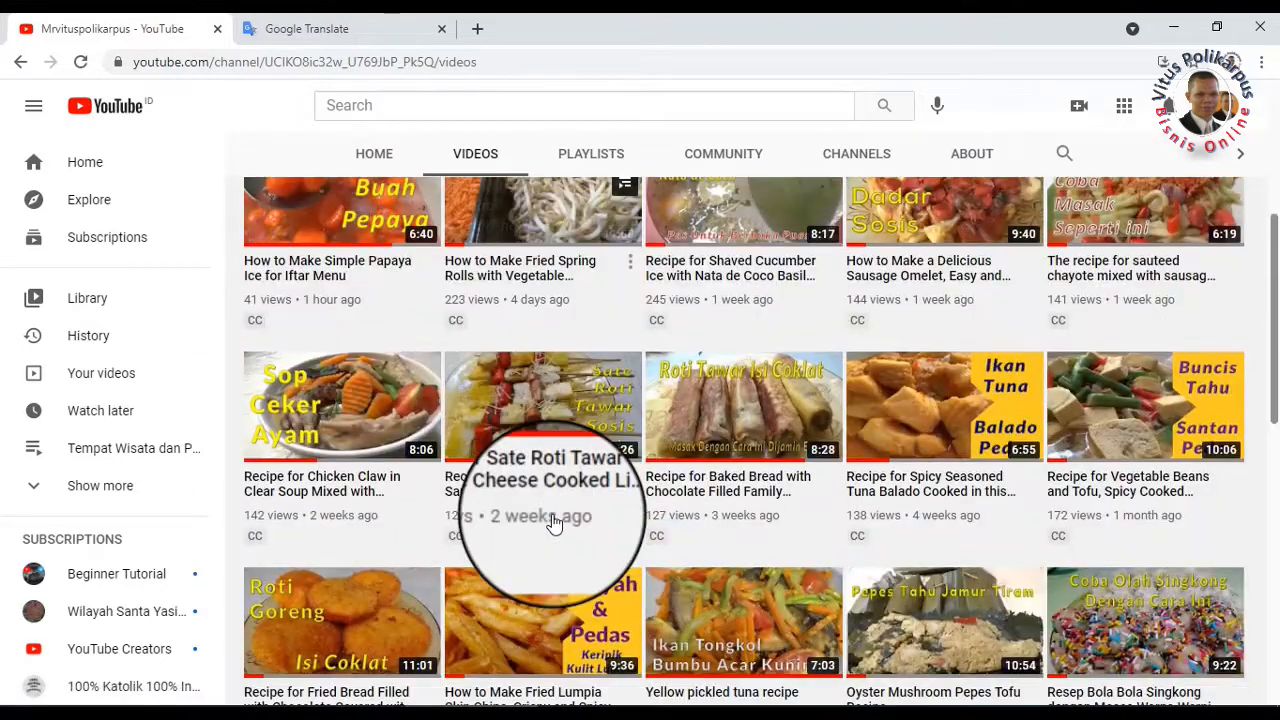
scroll(555, 522, "down", 3)
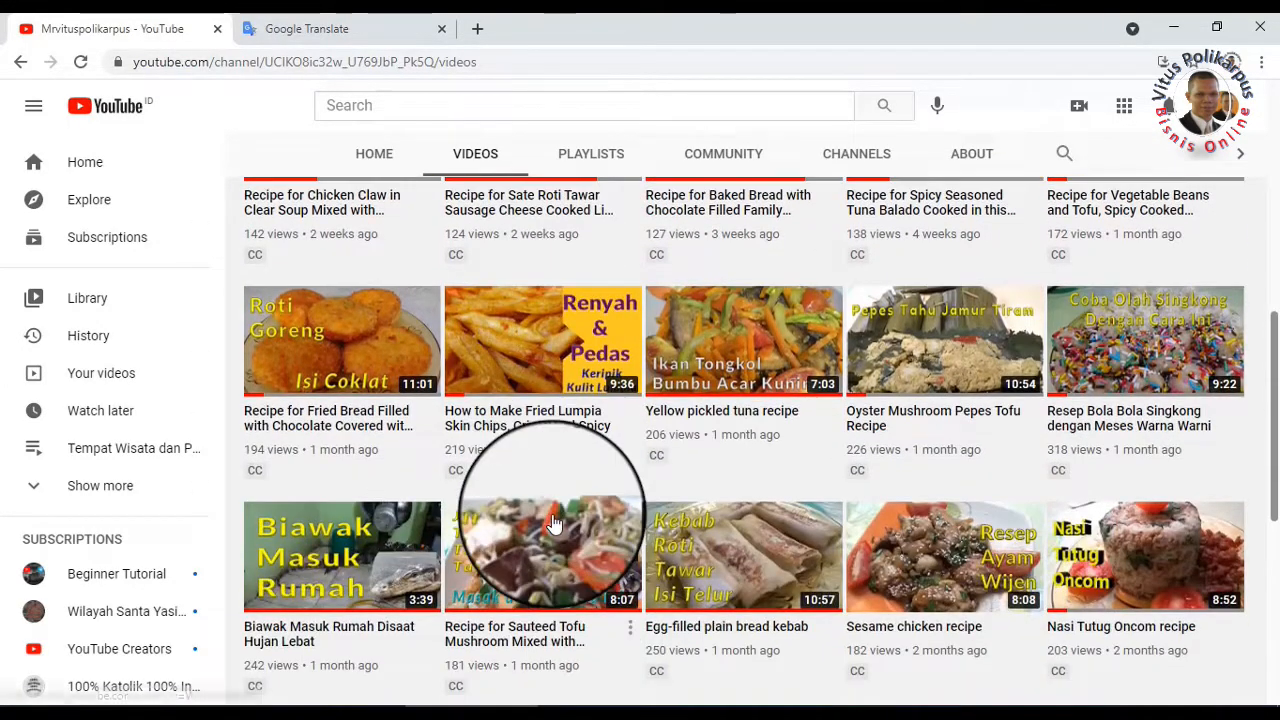
scroll(555, 524, "up", 1)
scroll(555, 524, "down", 3)
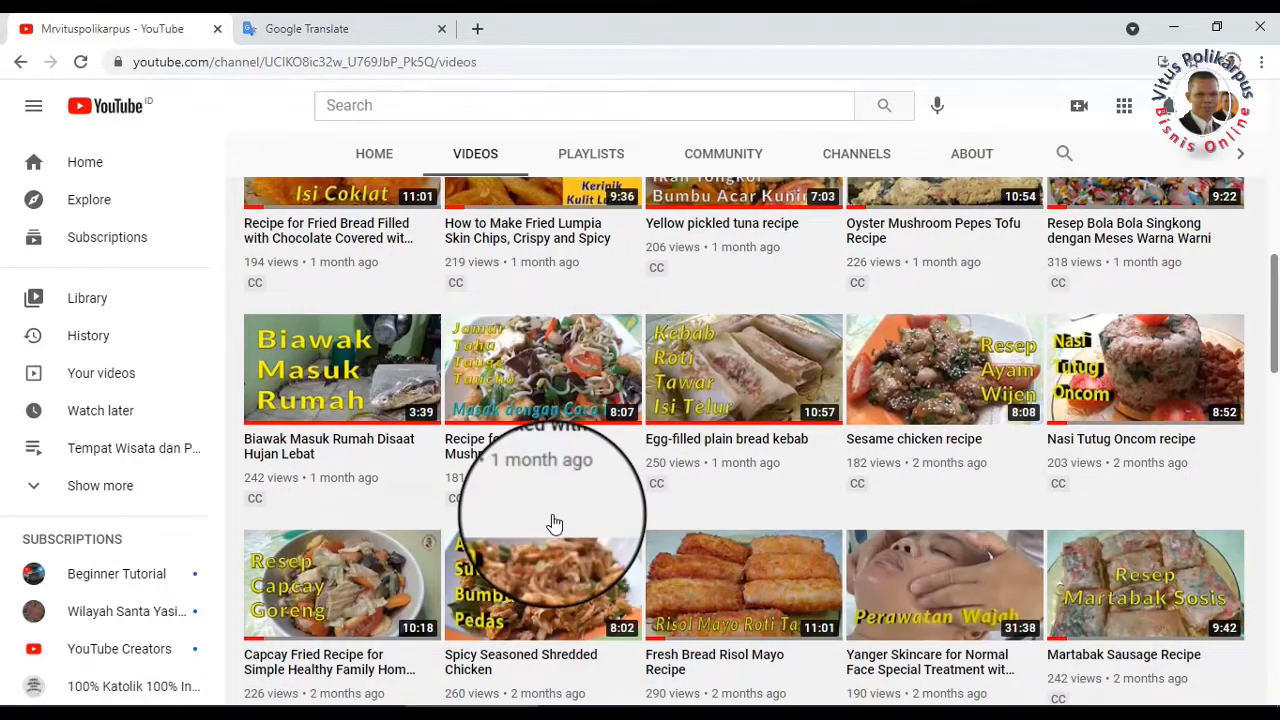
Step: Open the Sate Roti Tawar Sausage Cheese video from the channel's uploads and read its full translated description
scroll(555, 524, "up", 4)
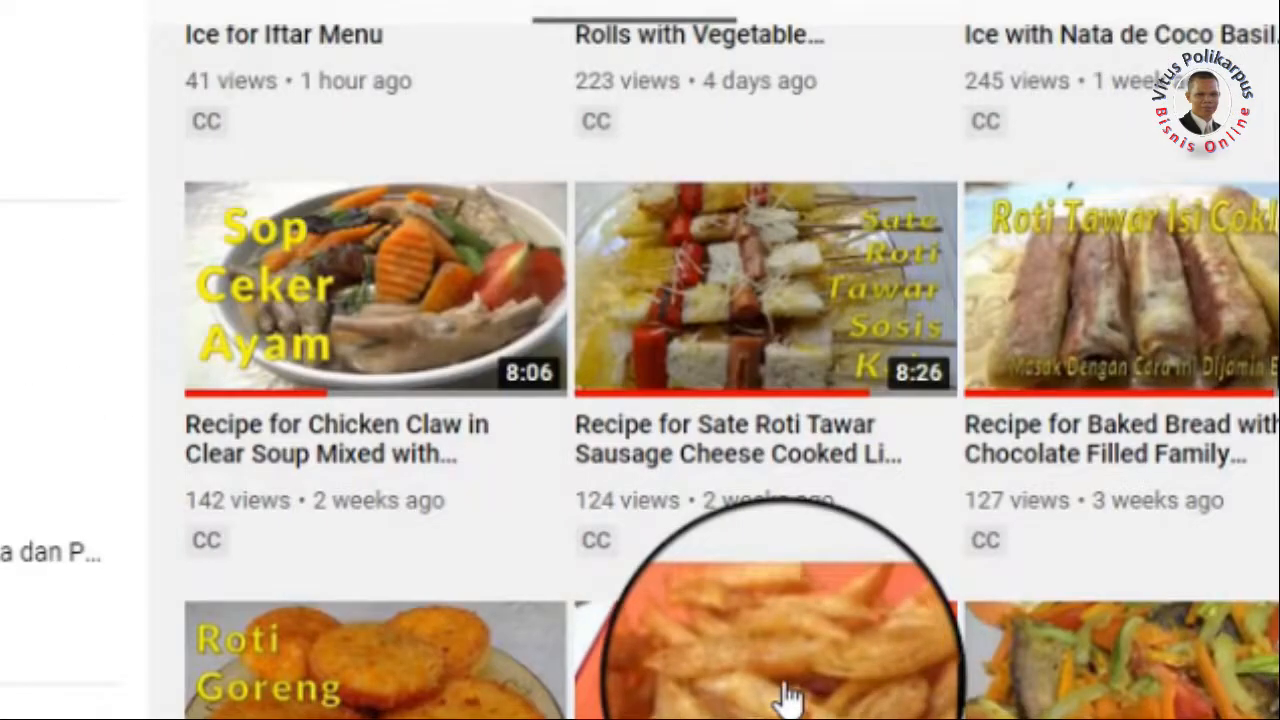
scroll(555, 535, "down", 4)
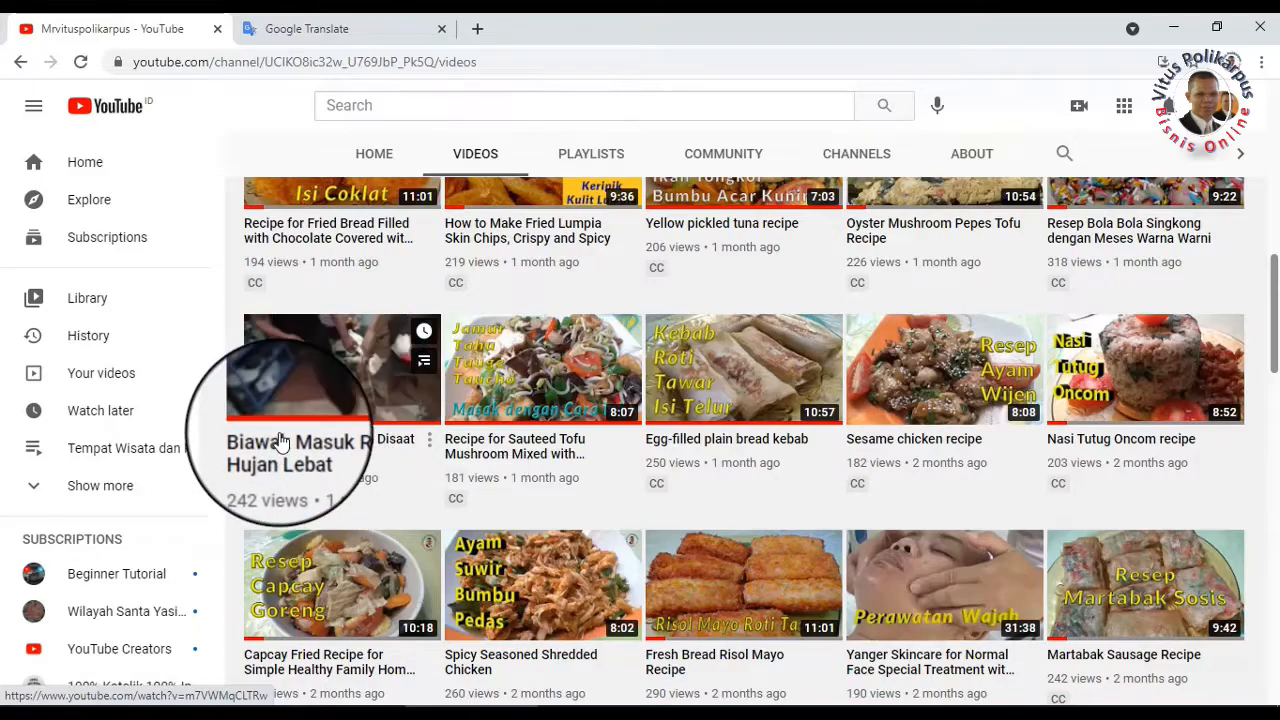
scroll(290, 441, "up", 4)
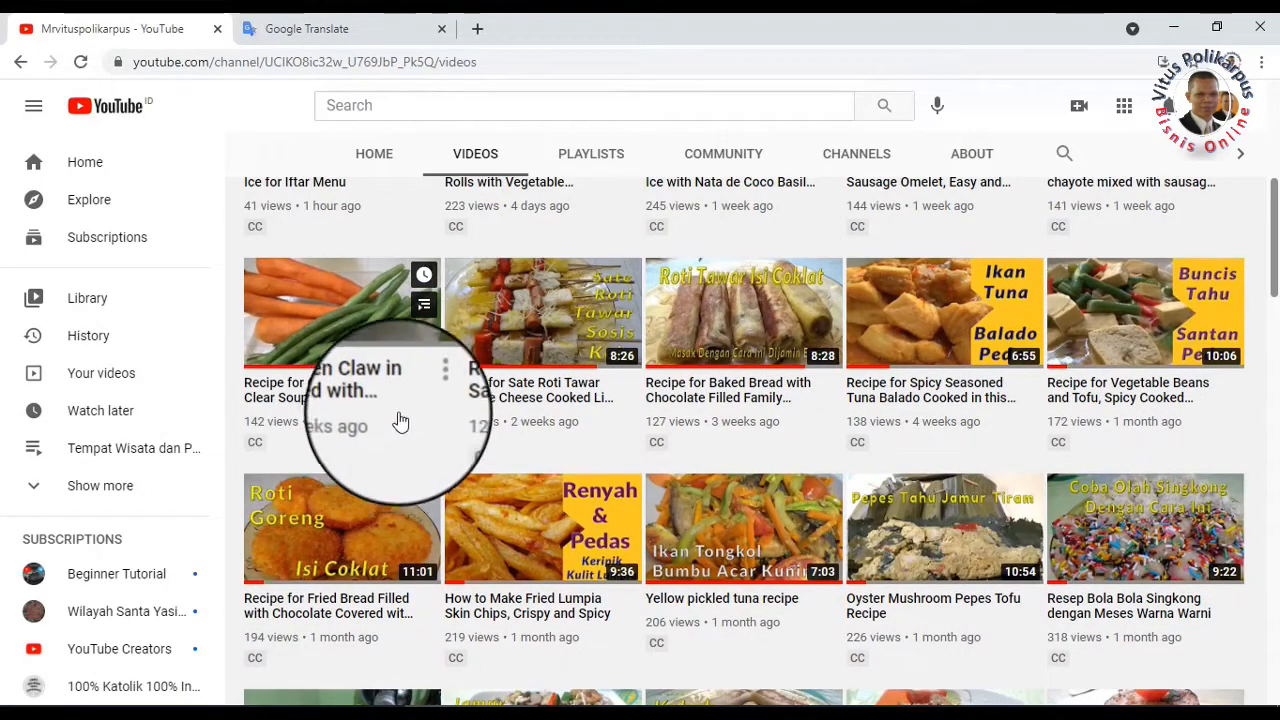
left_click(503, 397)
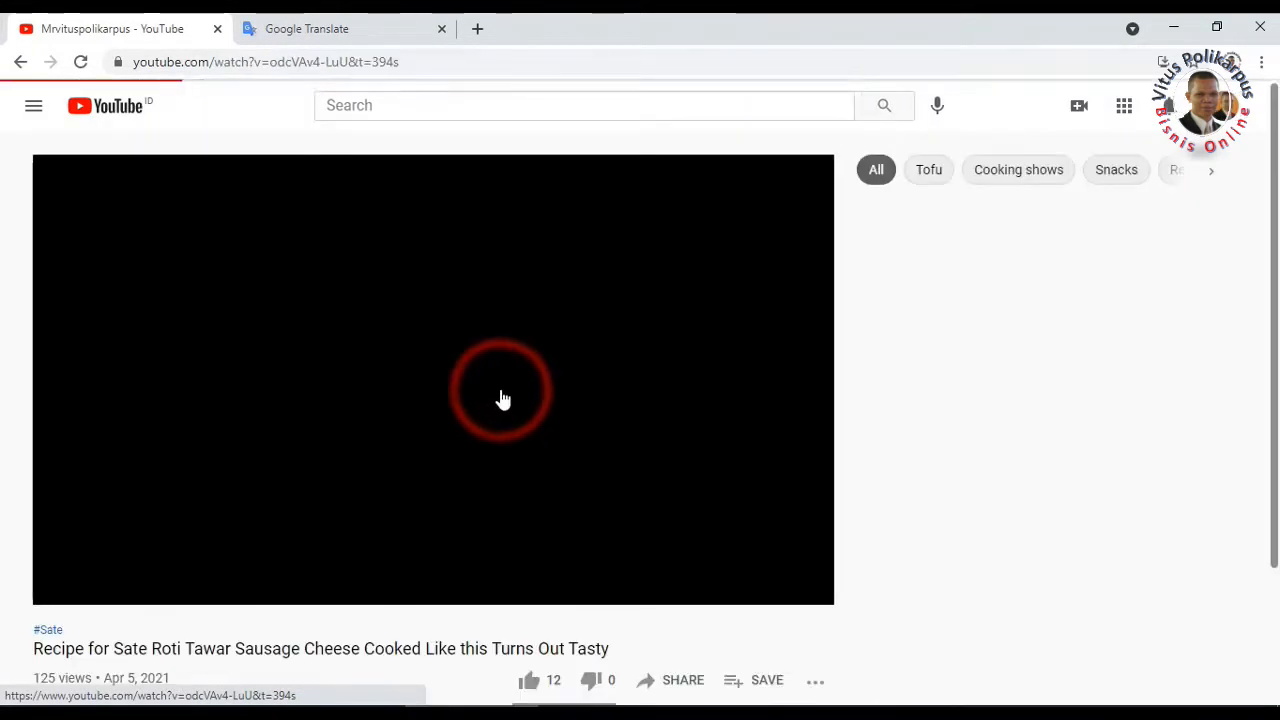
scroll(360, 505, "down", 4)
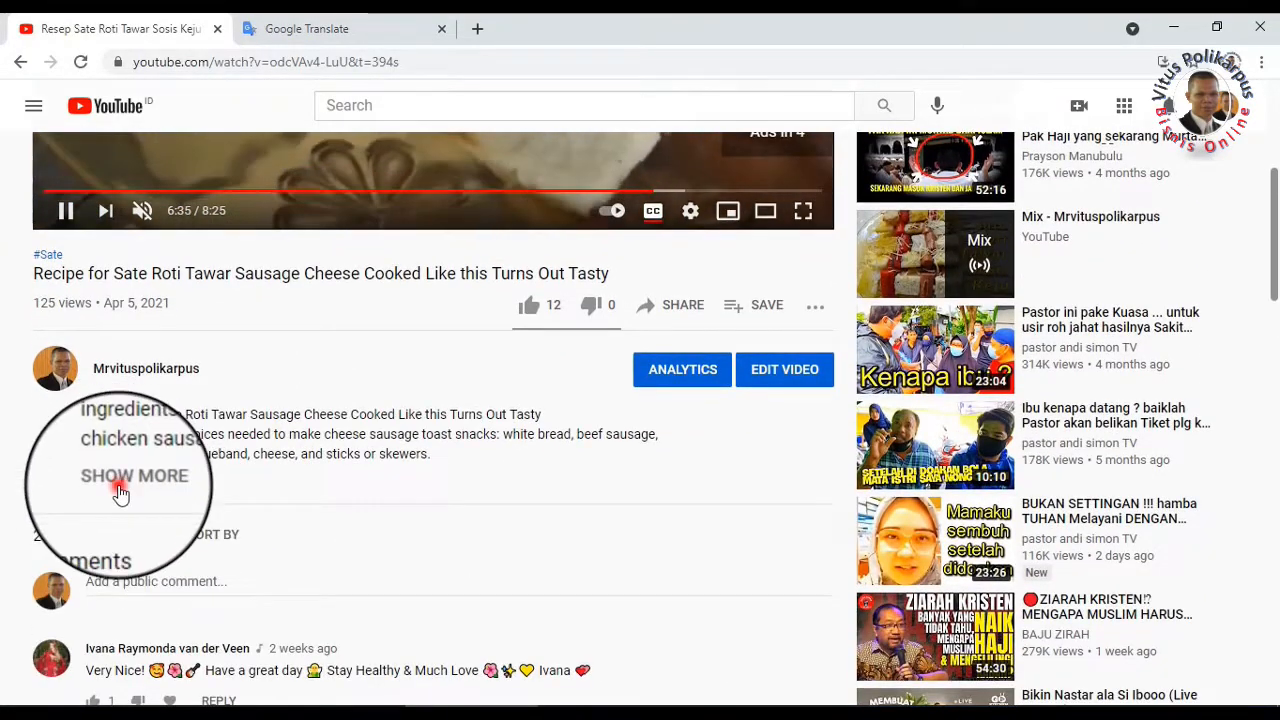
left_click(119, 491)
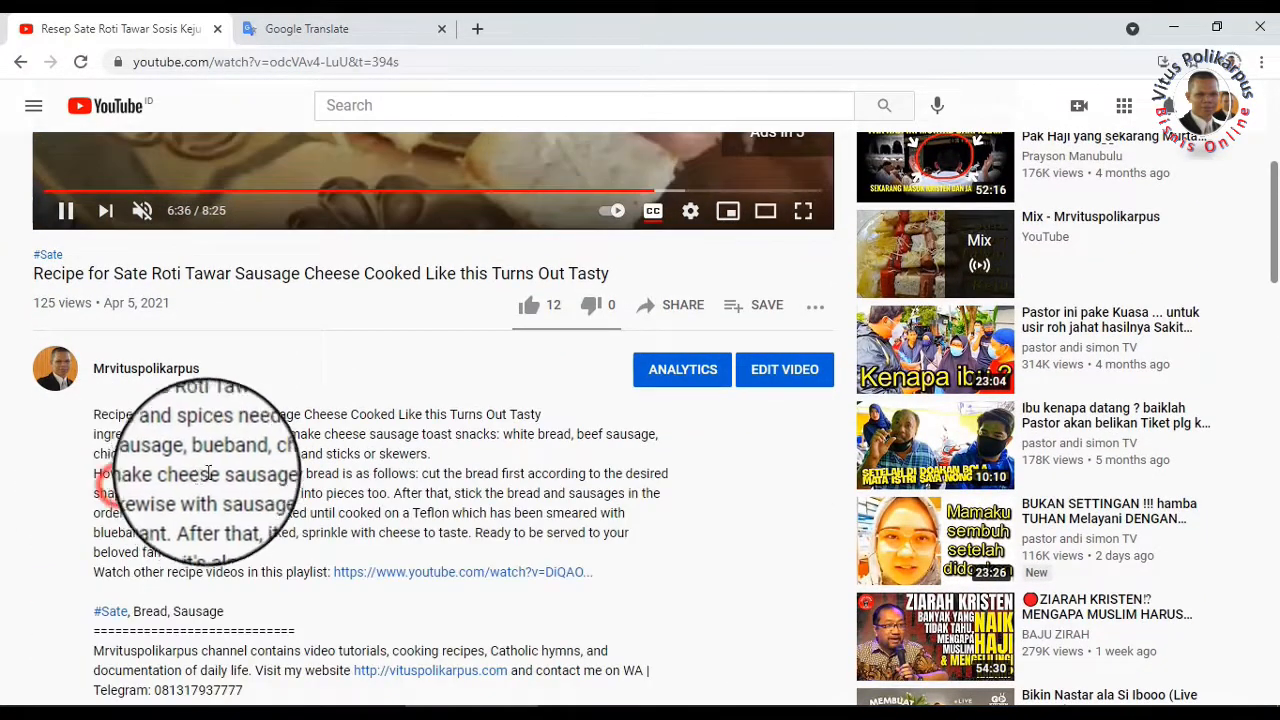
scroll(245, 470, "down", 2)
scroll(258, 378, "up", 4)
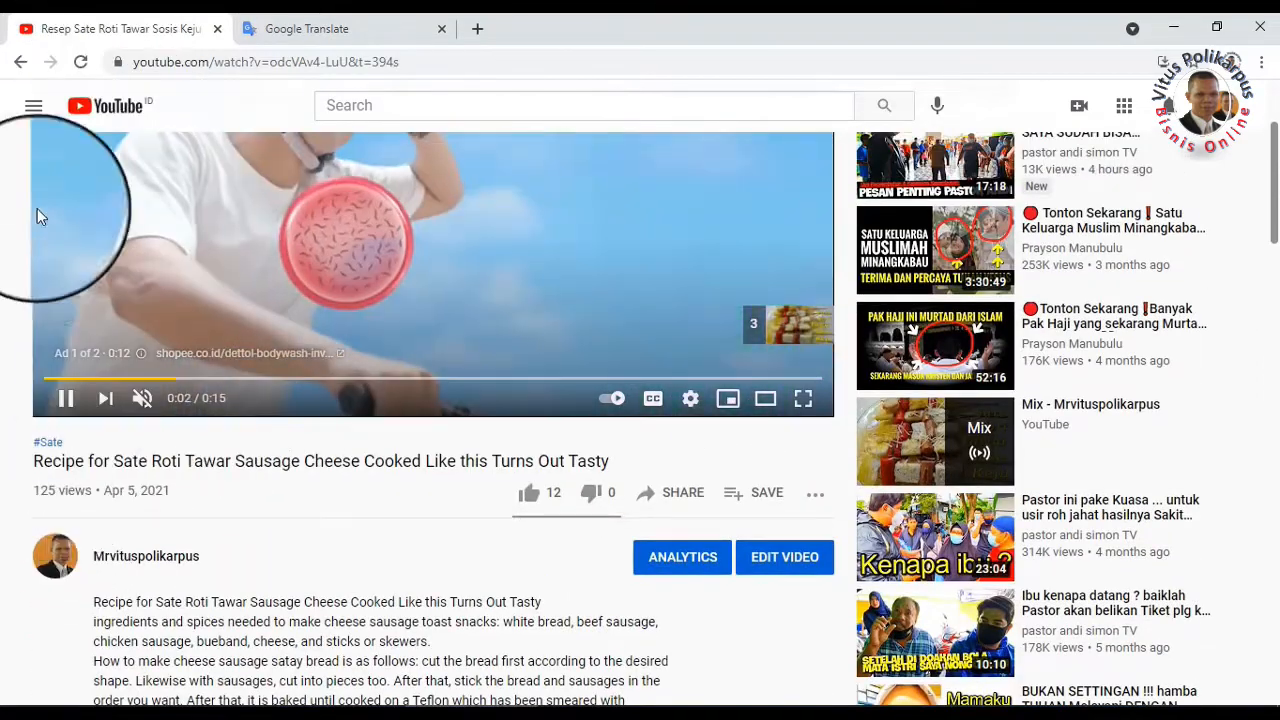
Step: Return to the channel's uploads, open "Biawak Masuk Rumah Disaat Hujan Lebat" and check which subtitle languages its player offers
left_click(20, 61)
scroll(430, 390, "down", 2)
scroll(437, 388, "up", 3)
scroll(437, 388, "down", 2)
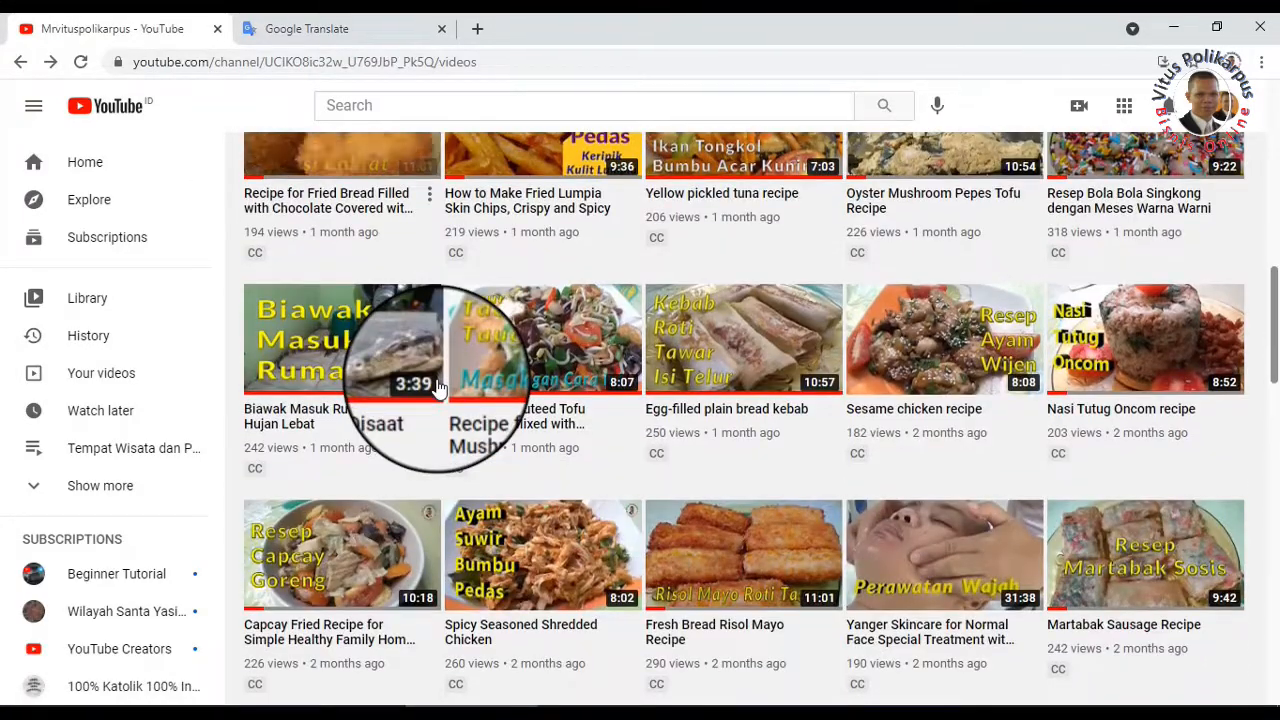
left_click(328, 418)
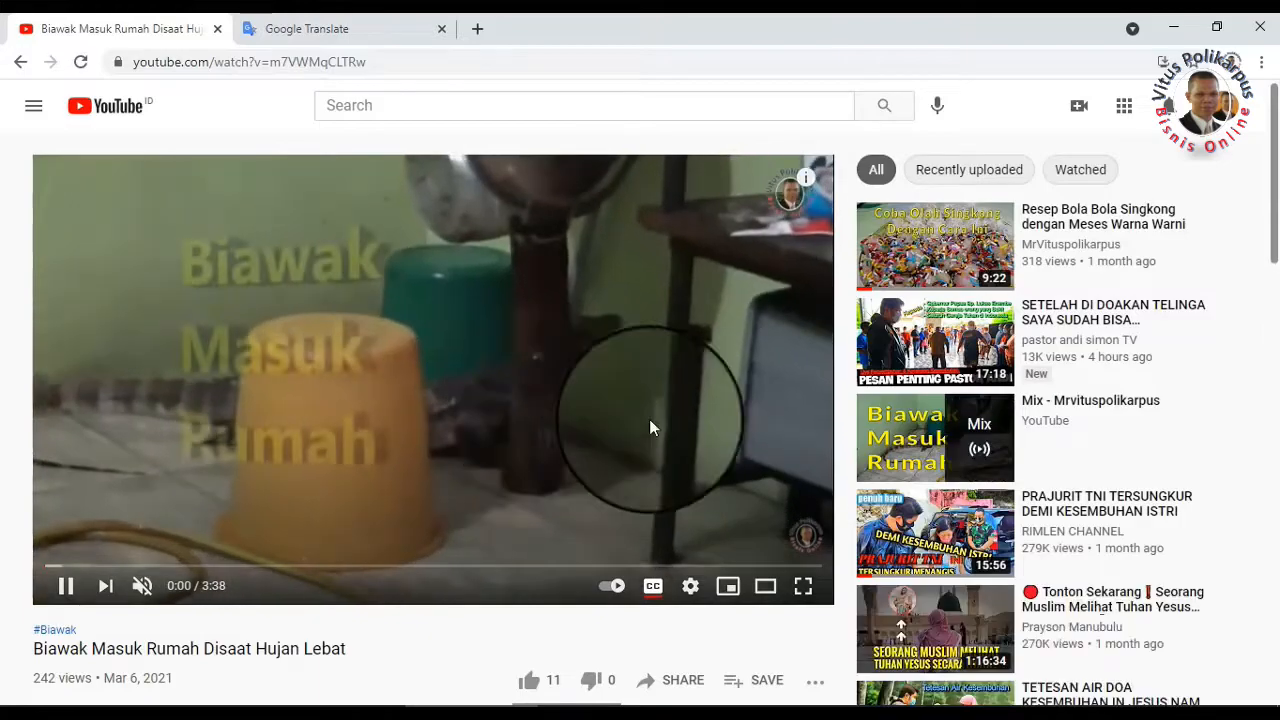
left_click(690, 586)
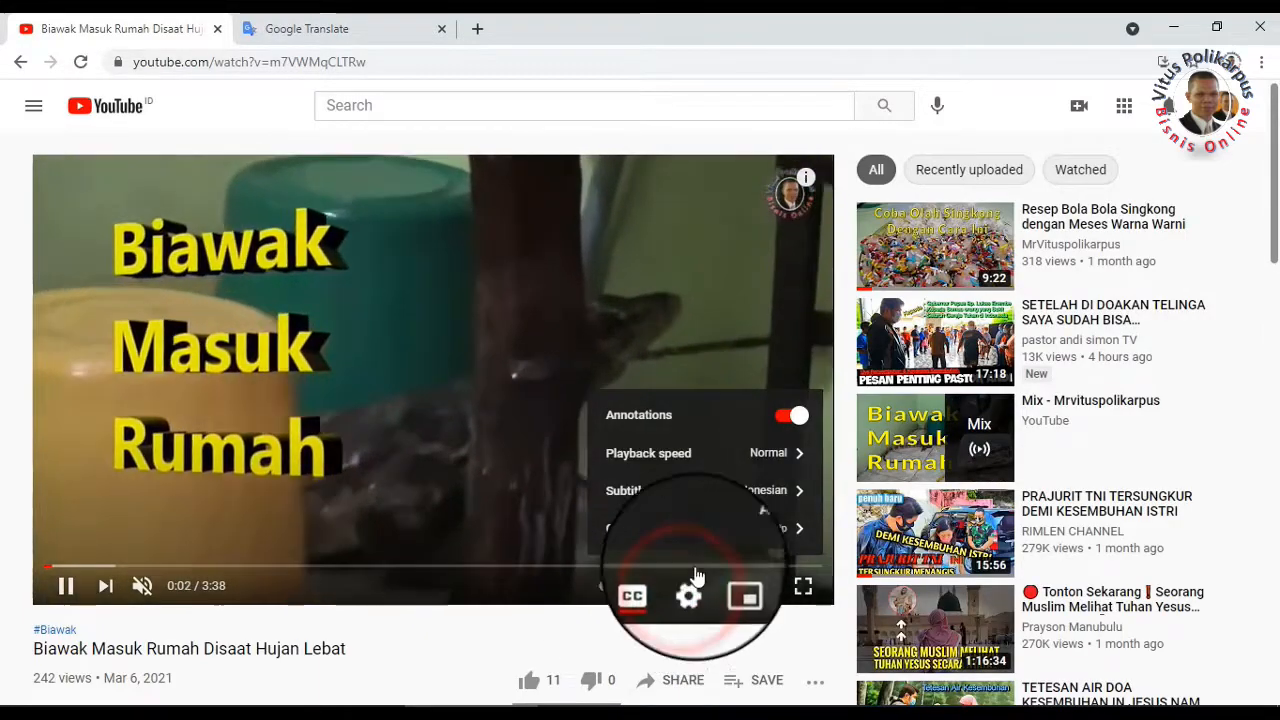
left_click(730, 490)
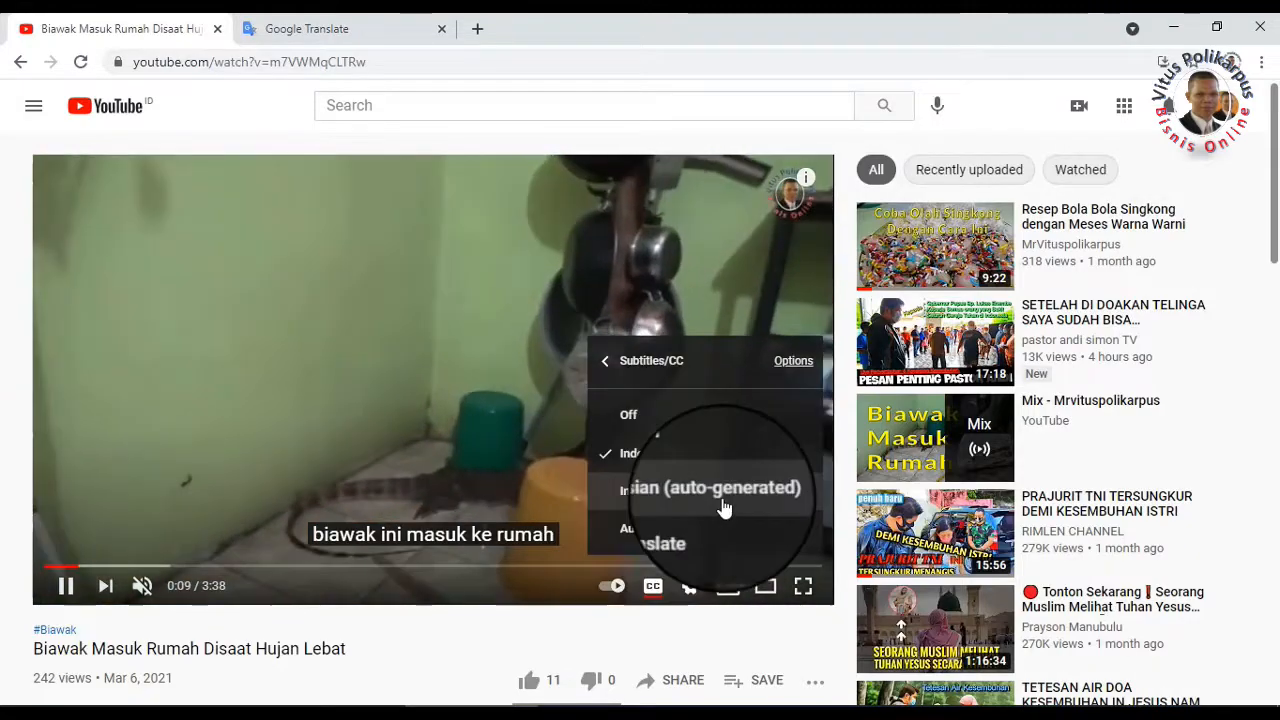
Step: Open the Biawak video for editing in YouTube Studio and add English (United States) to its subtitle languages
scroll(740, 570, "down", 4)
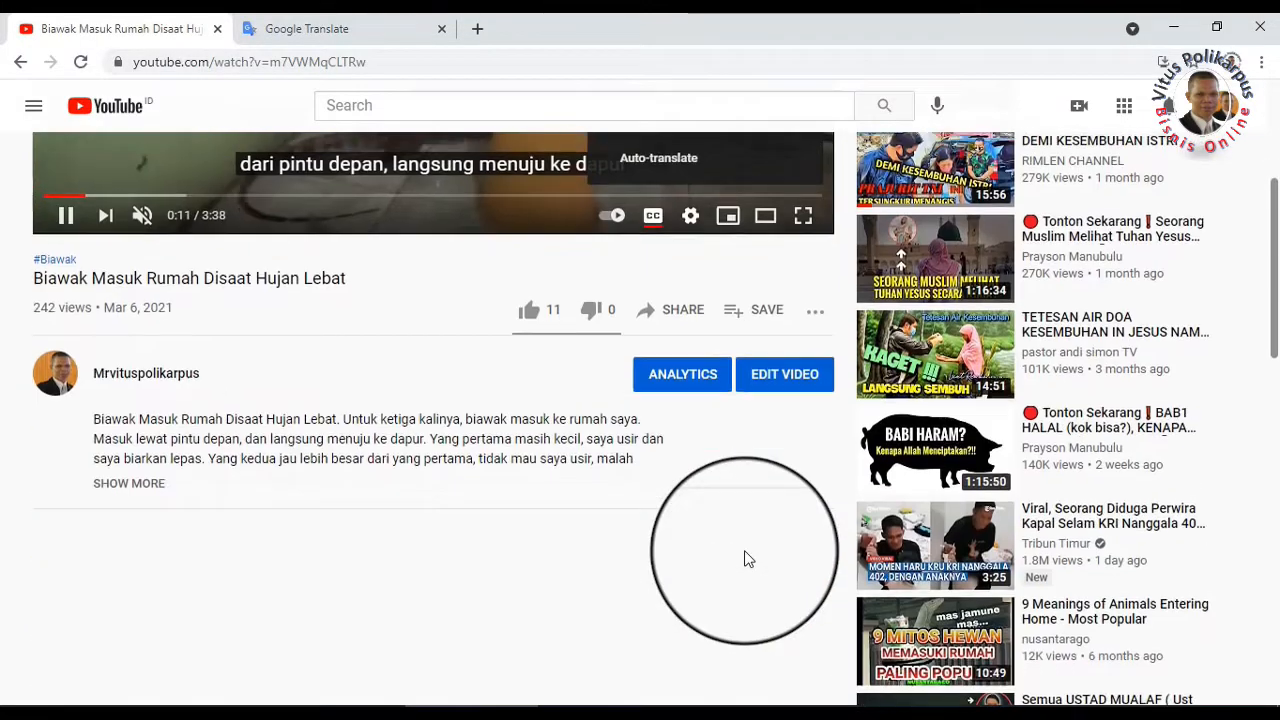
left_click(791, 374)
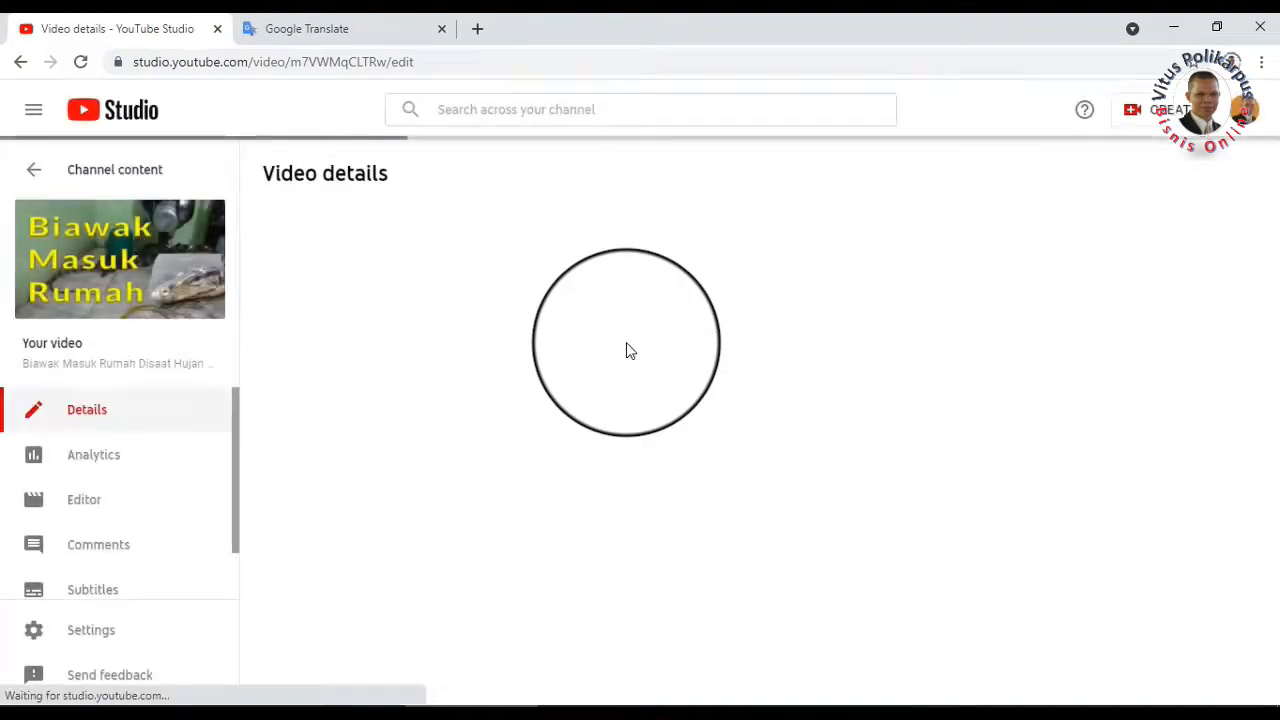
left_click(91, 530)
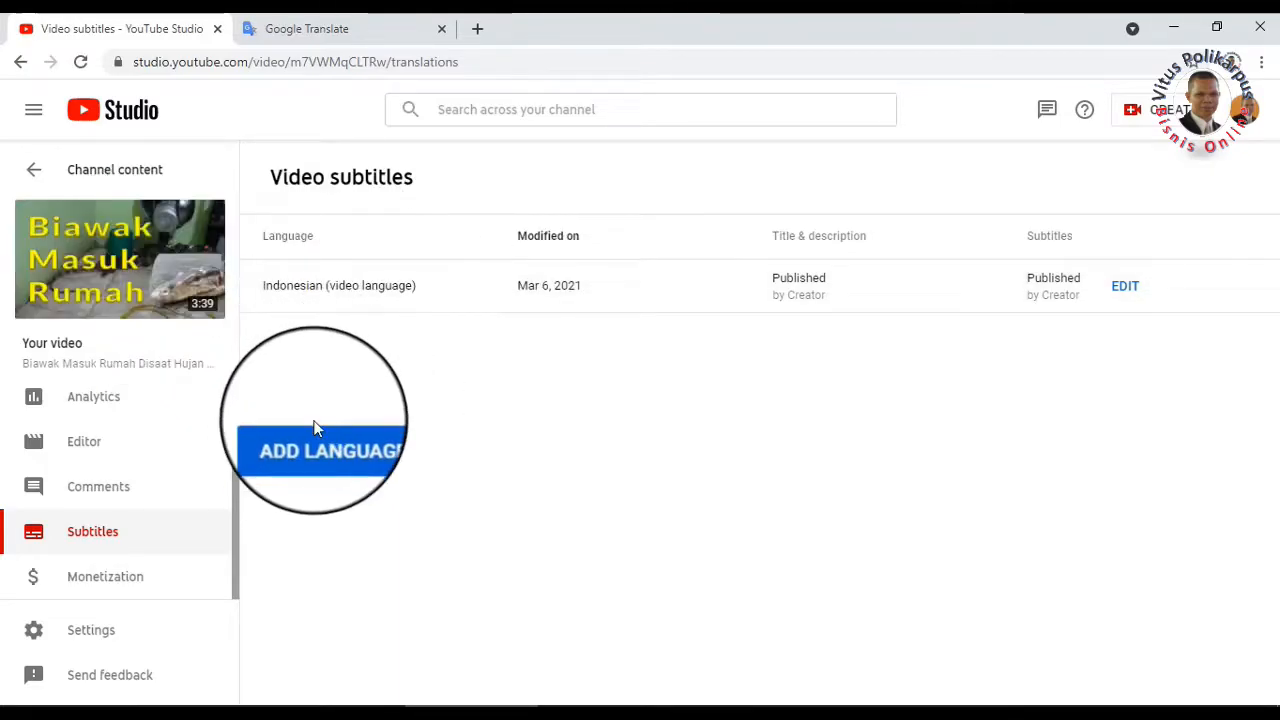
left_click(305, 449)
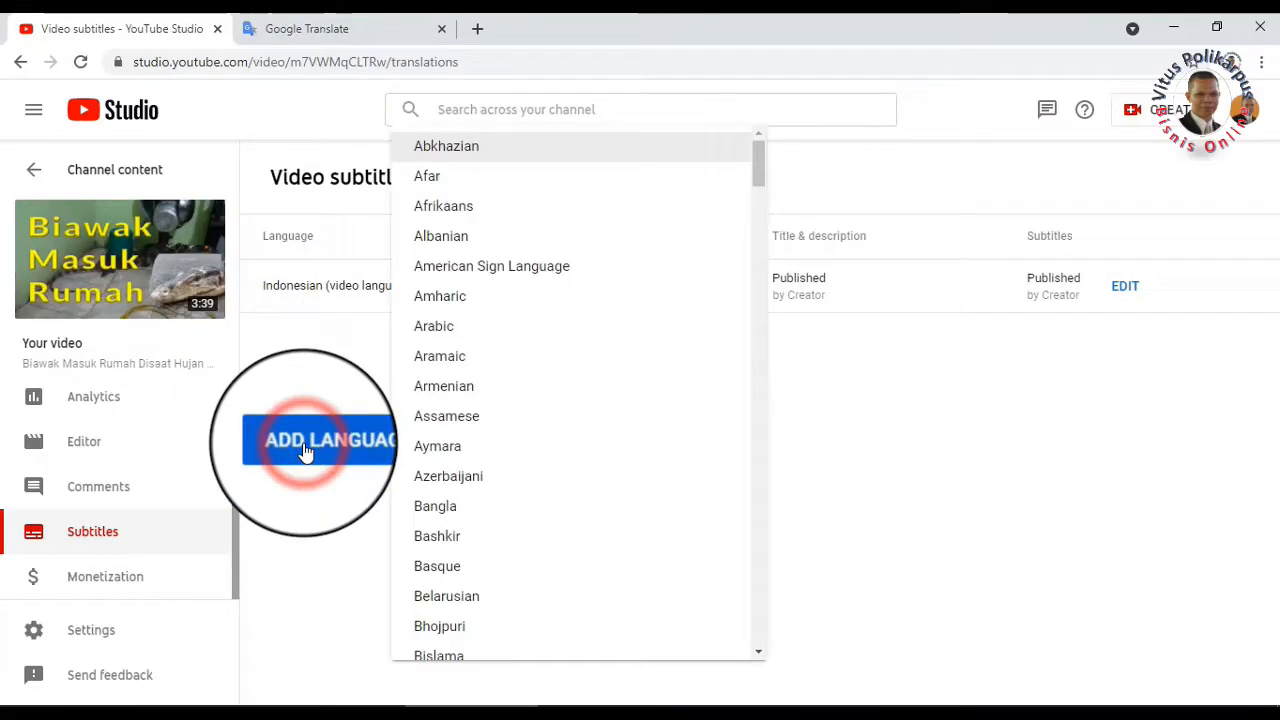
scroll(535, 470, "down", 15)
scroll(535, 471, "down", 5)
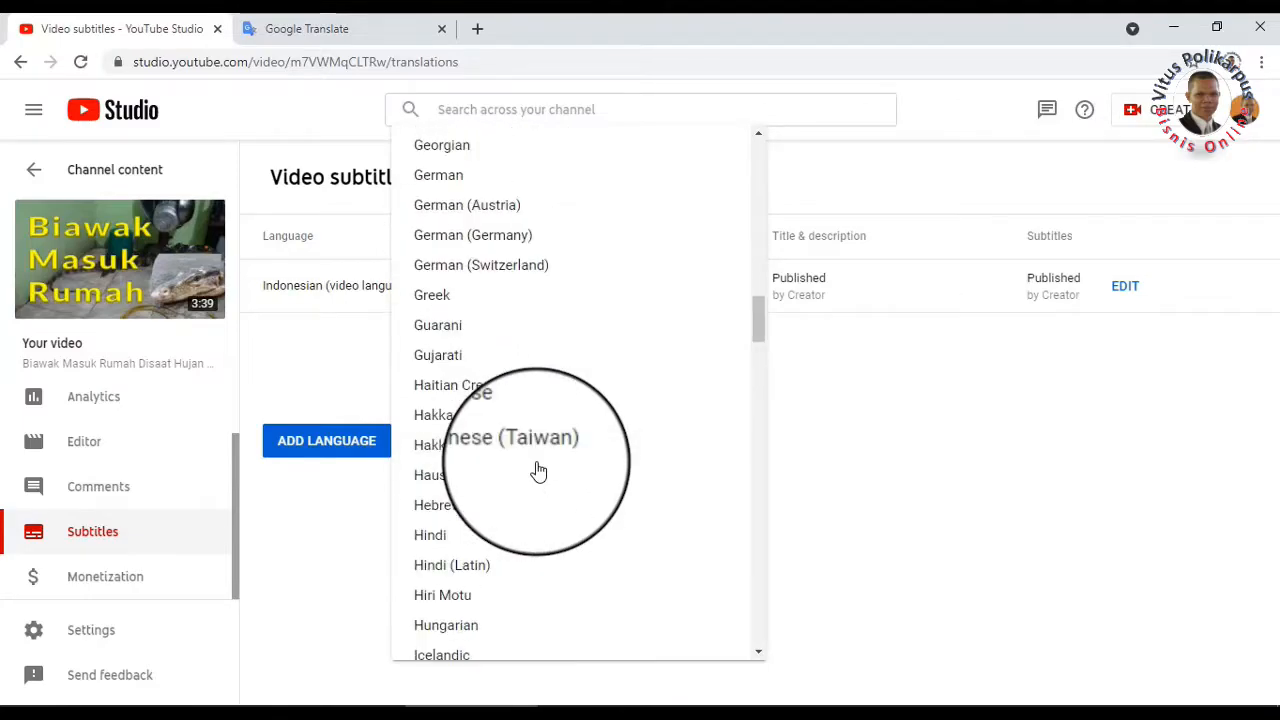
scroll(509, 529, "up", 10)
left_click(503, 524)
Step: Create the English (United States) subtitles by auto-translating the Indonesian captions, and publish them
left_click(1040, 339)
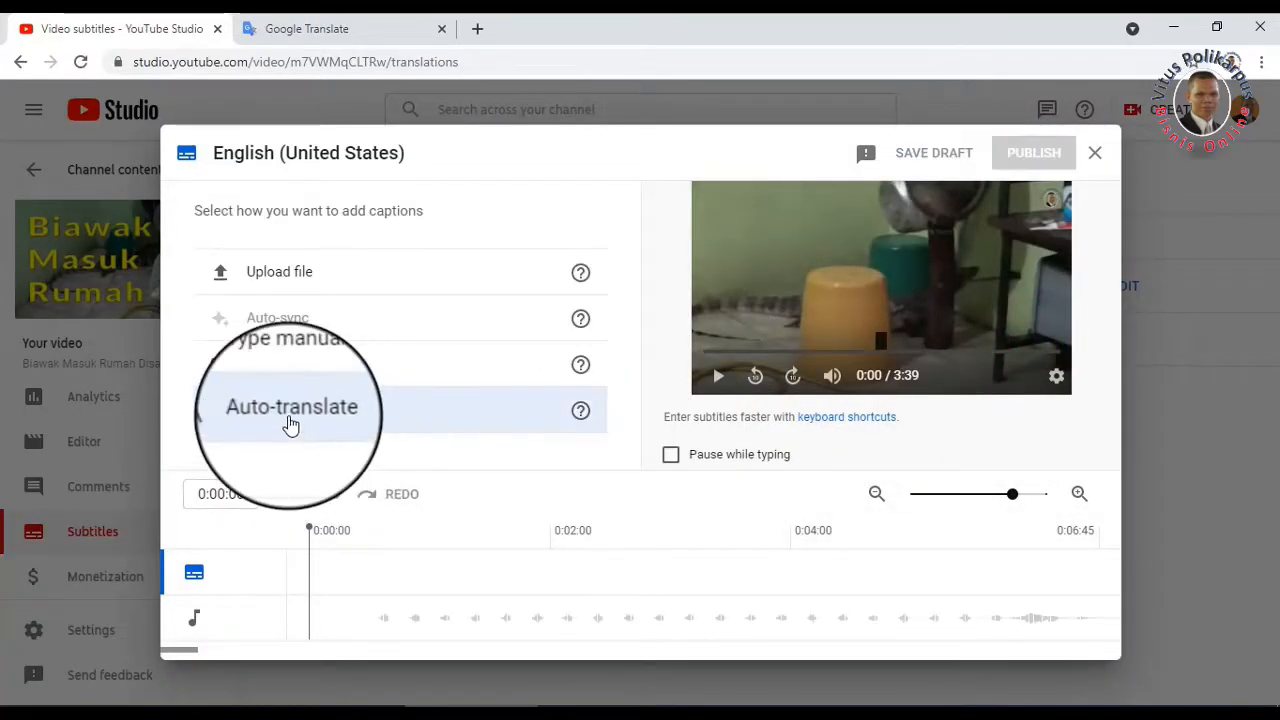
left_click(288, 420)
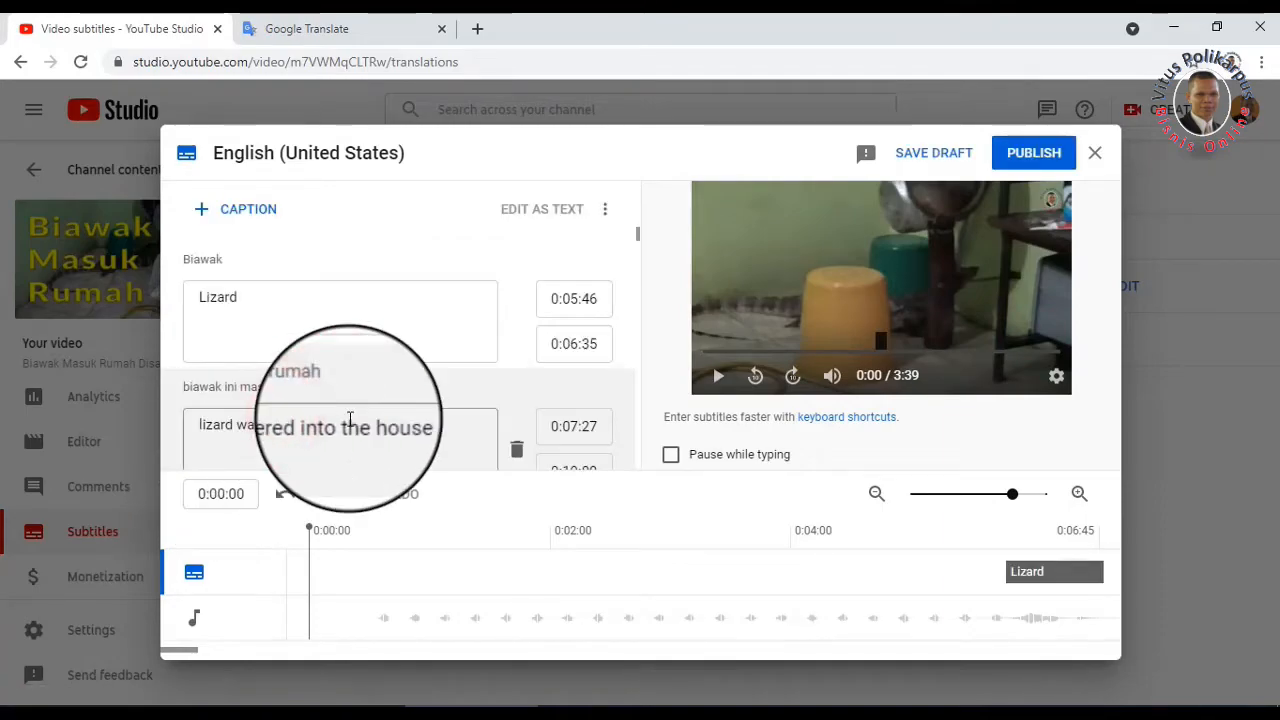
left_click(1020, 156)
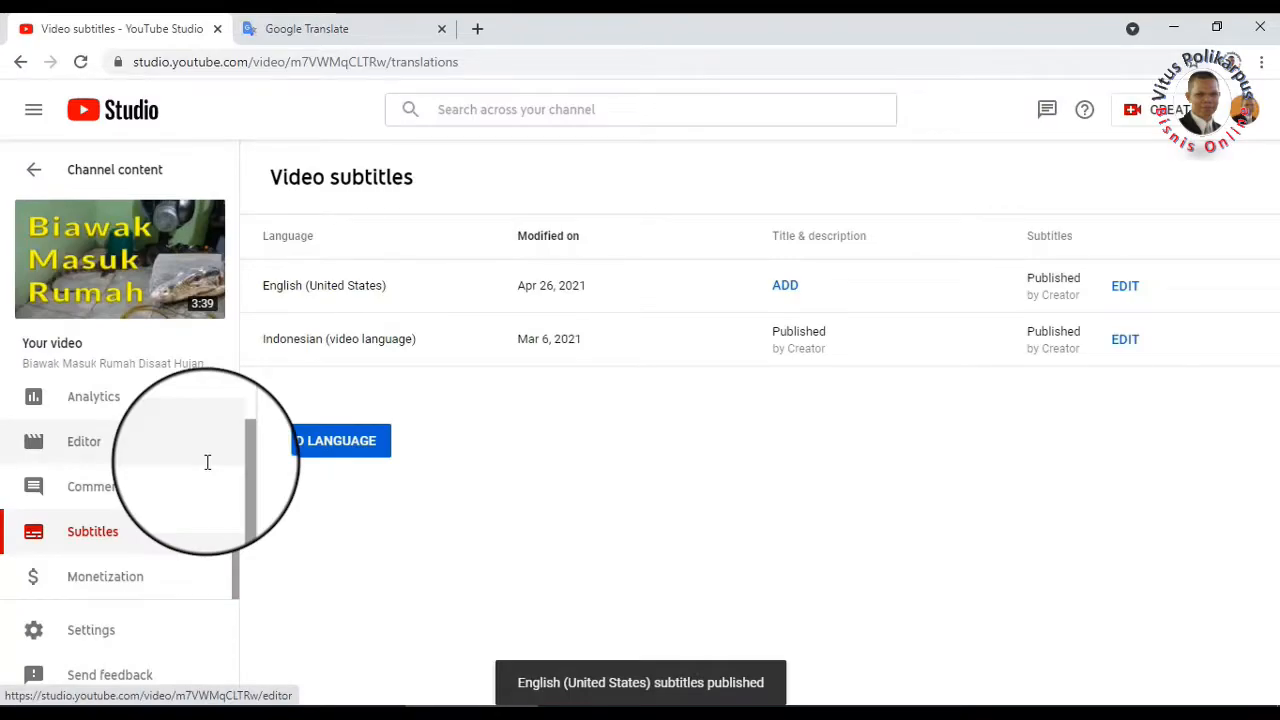
Step: Copy the title "Biawak Masuk Rumah Disaat Hujan Lebat" from the video details and put it in Google Translate in place of the old text
scroll(49, 405, "up", 2)
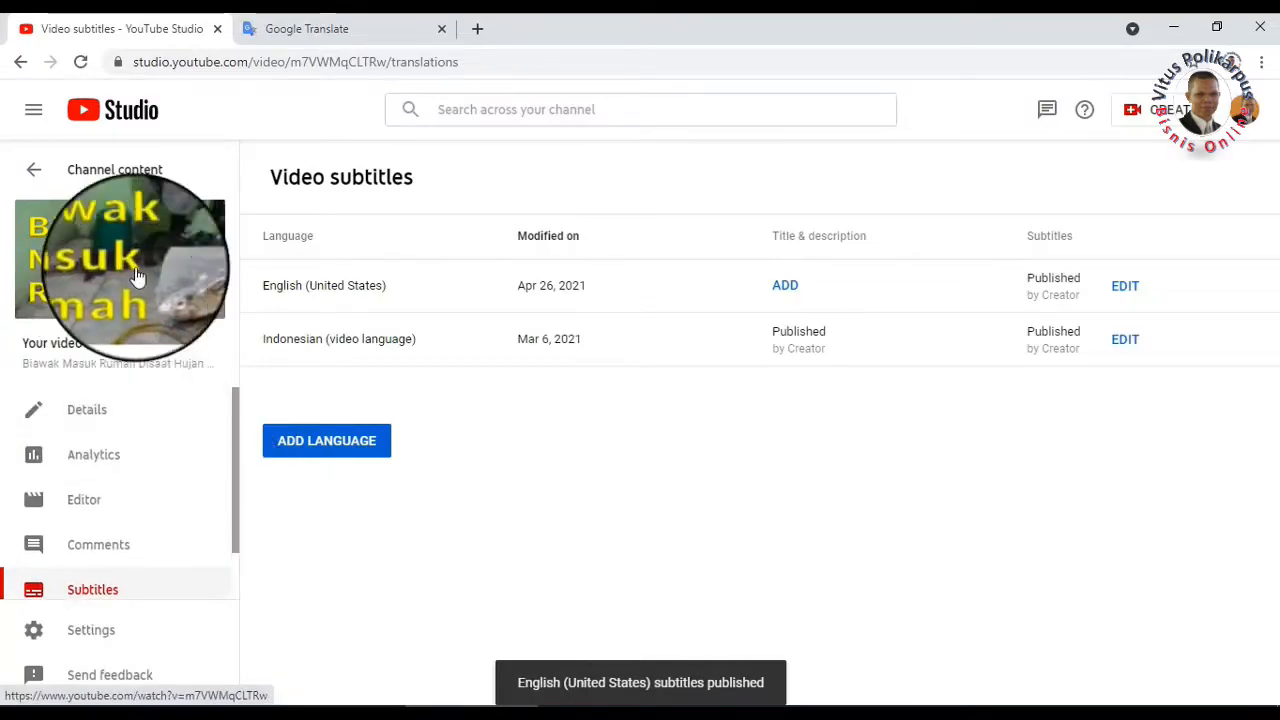
left_click(85, 420)
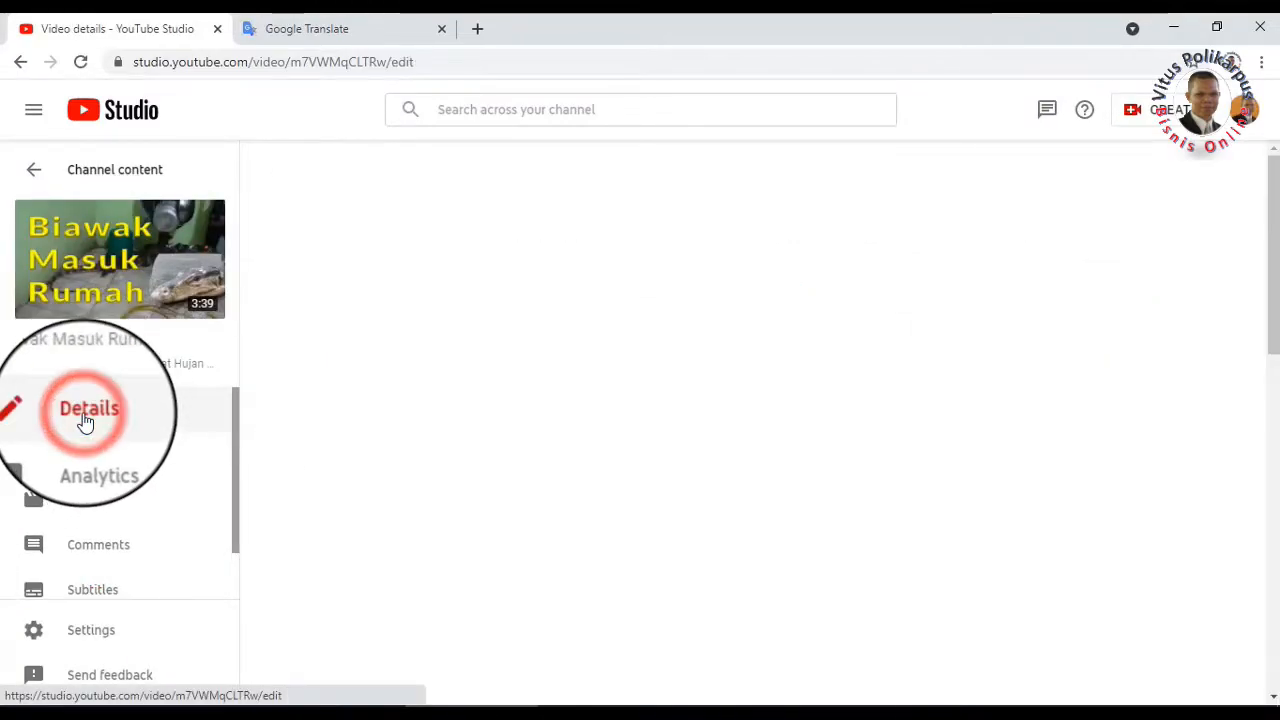
left_click_drag(550, 245, 287, 243)
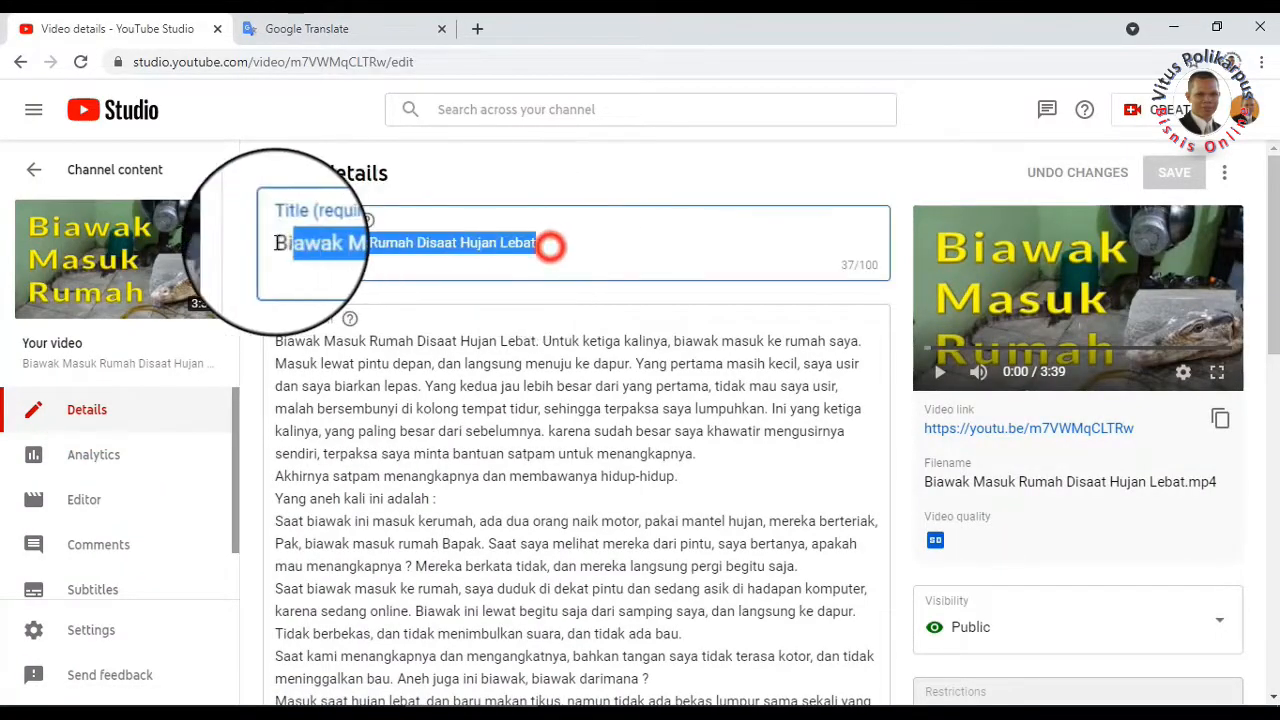
left_click(305, 28)
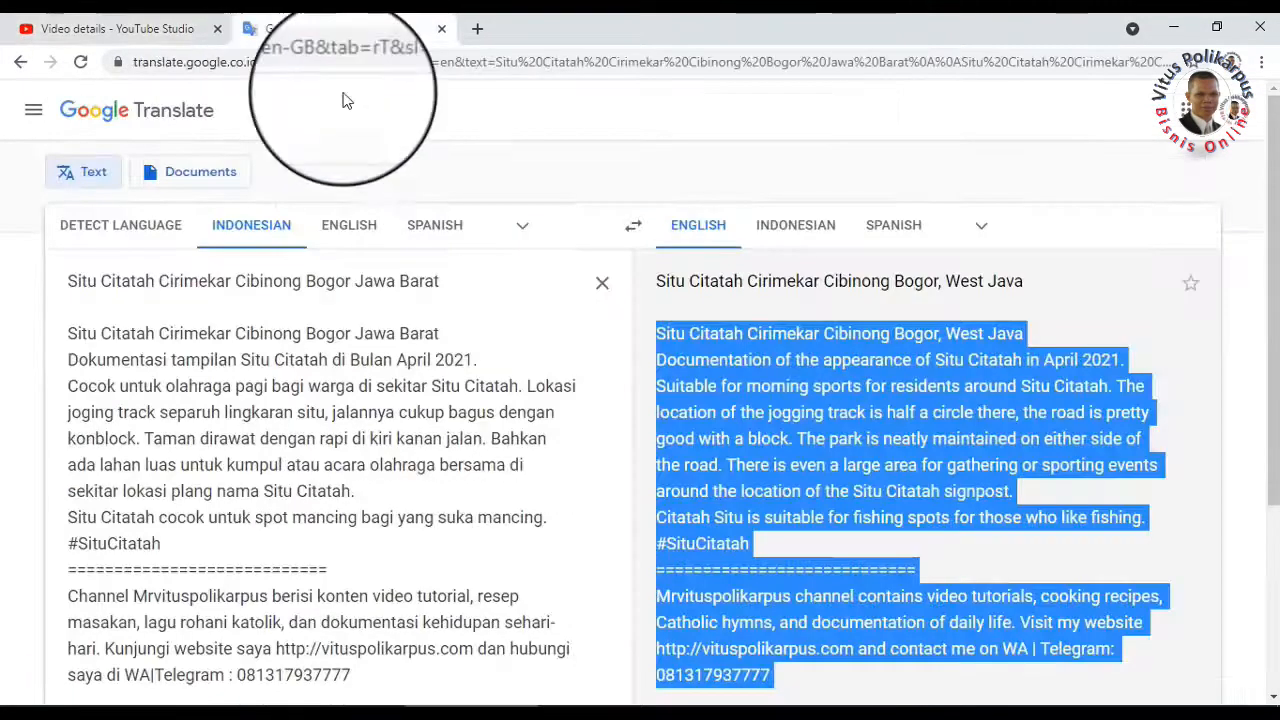
left_click(600, 279)
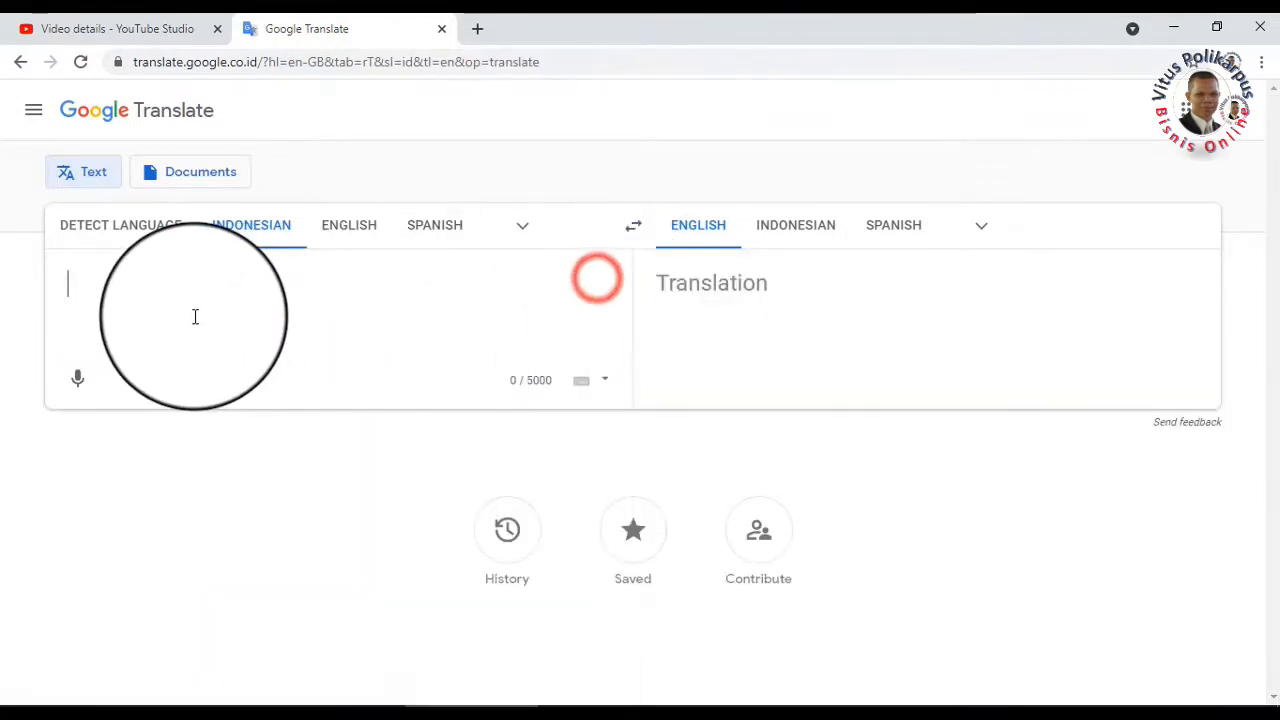
type("Biawak Masuk Rumah Disaat Hujan Lebat")
key("Return")
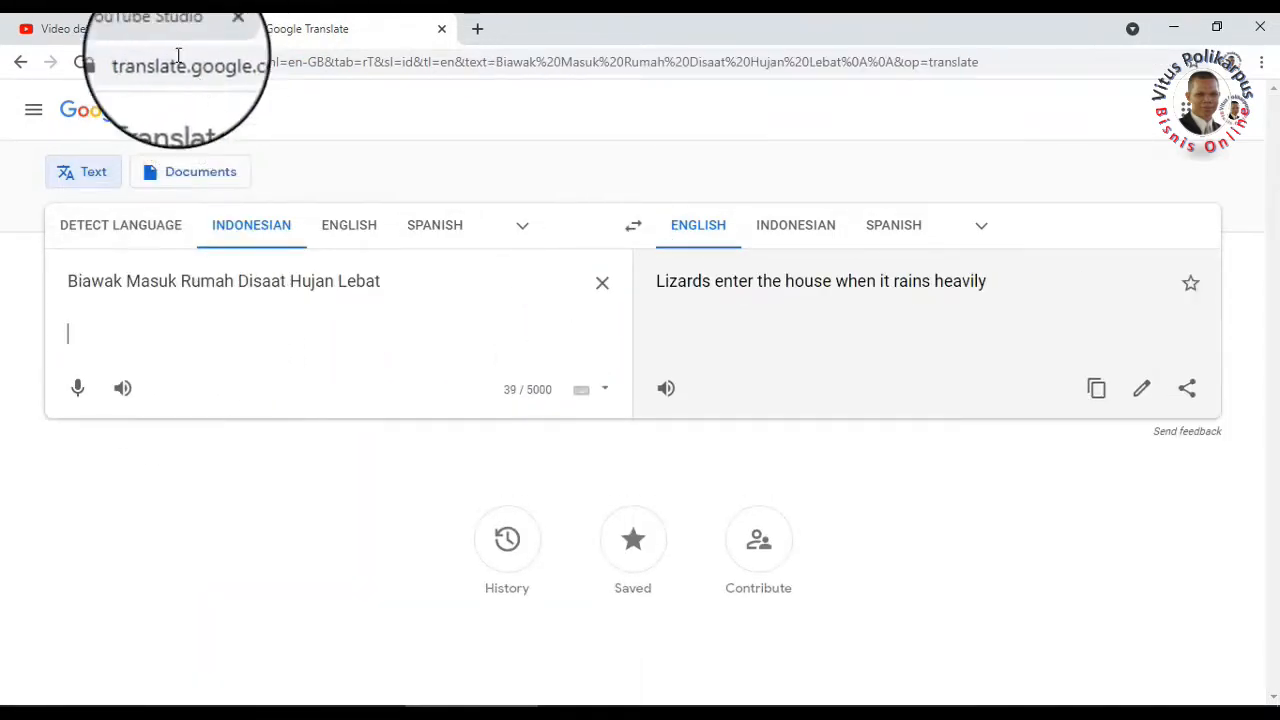
Step: Copy the video's entire Indonesian description from its Studio details and paste it below the title in Google Translate
left_click(155, 28)
left_click_drag(277, 343, 304, 478)
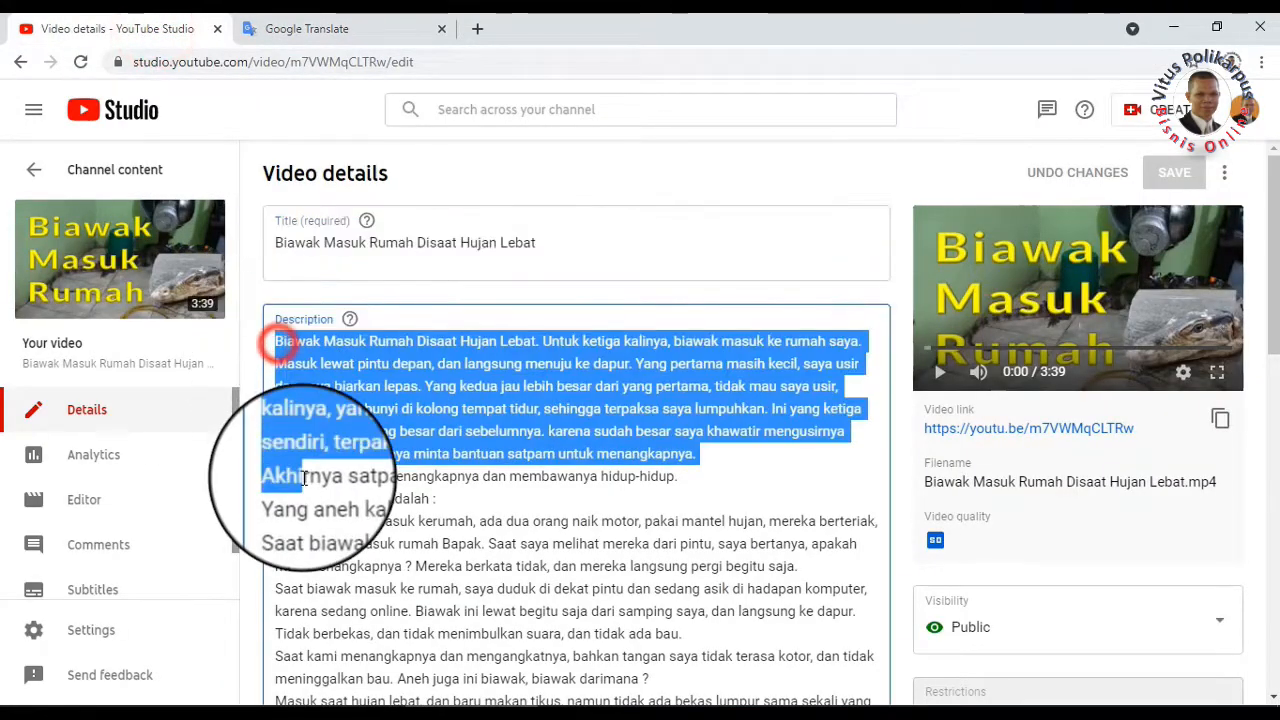
scroll(304, 478, "down", 5)
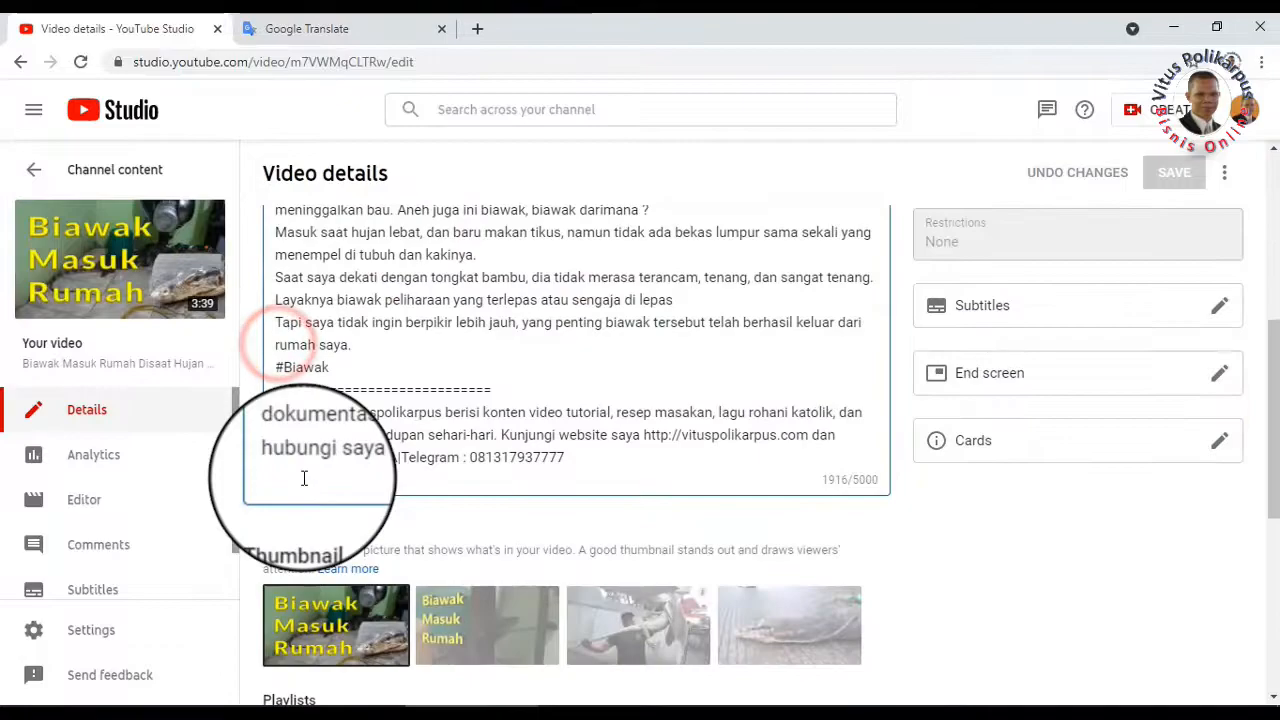
left_click(601, 466, "shift")
left_click(335, 28)
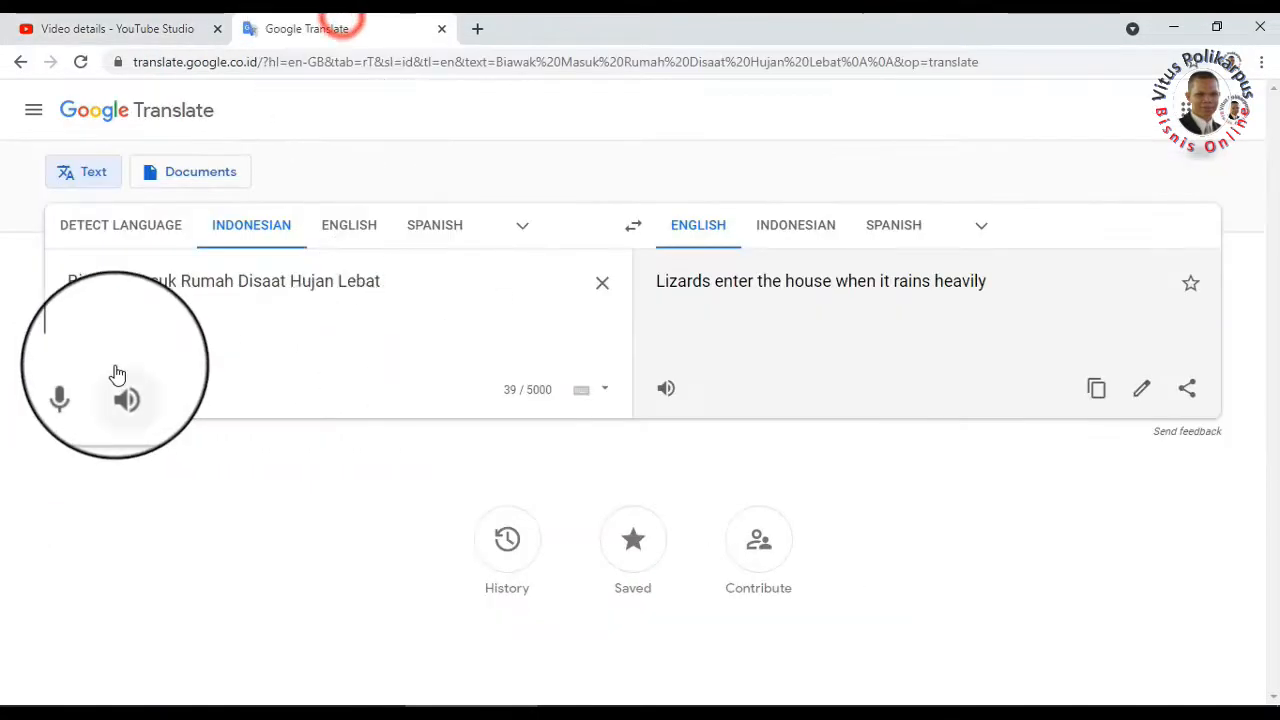
key("ctrl+v")
Step: Copy the translated title "Lizards enter the house when it rains heavily" into the video's English (United States) title translation in YouTube Studio
scroll(643, 271, "up", 6)
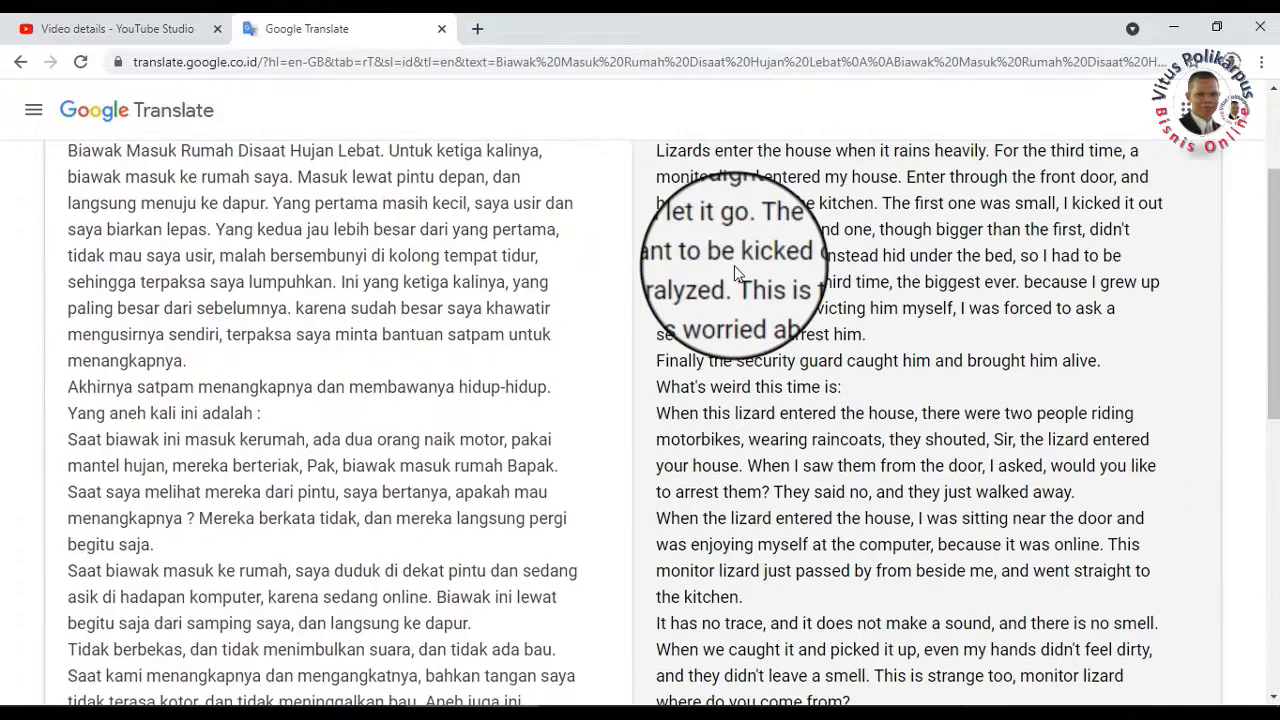
left_click_drag(1012, 280, 654, 282)
key("ctrl+c")
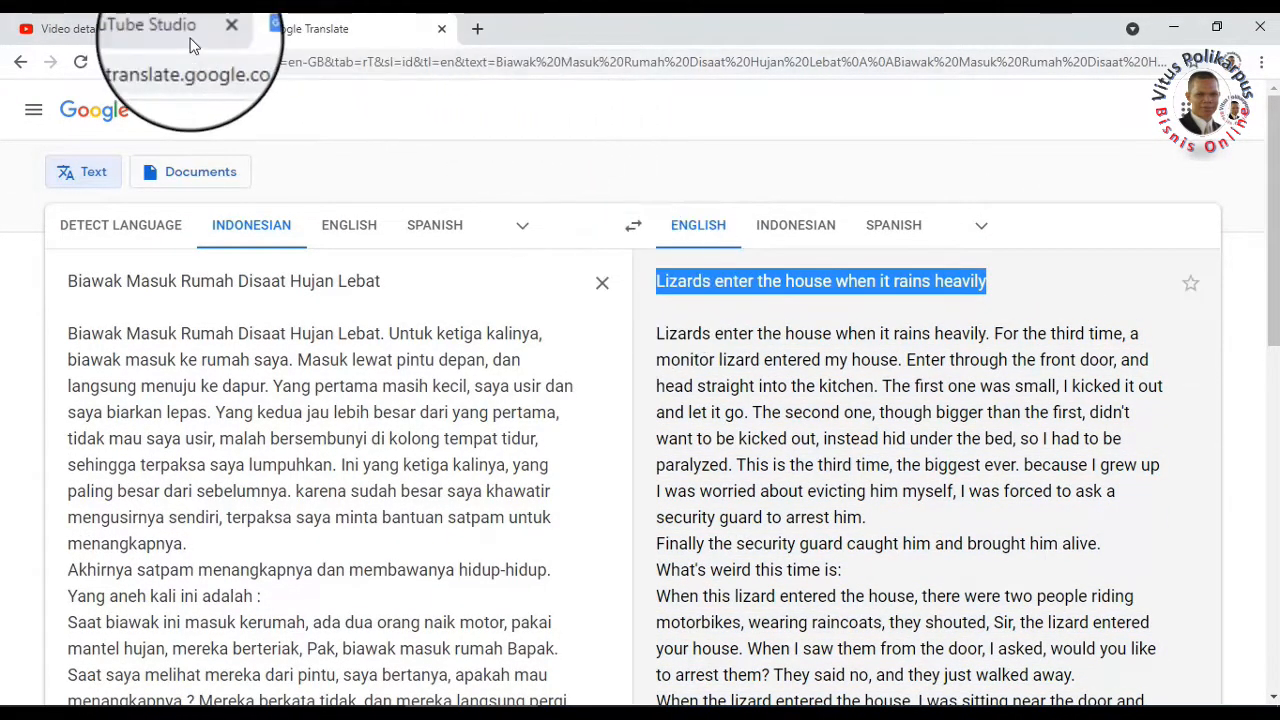
left_click(150, 28)
scroll(94, 540, "down", 1)
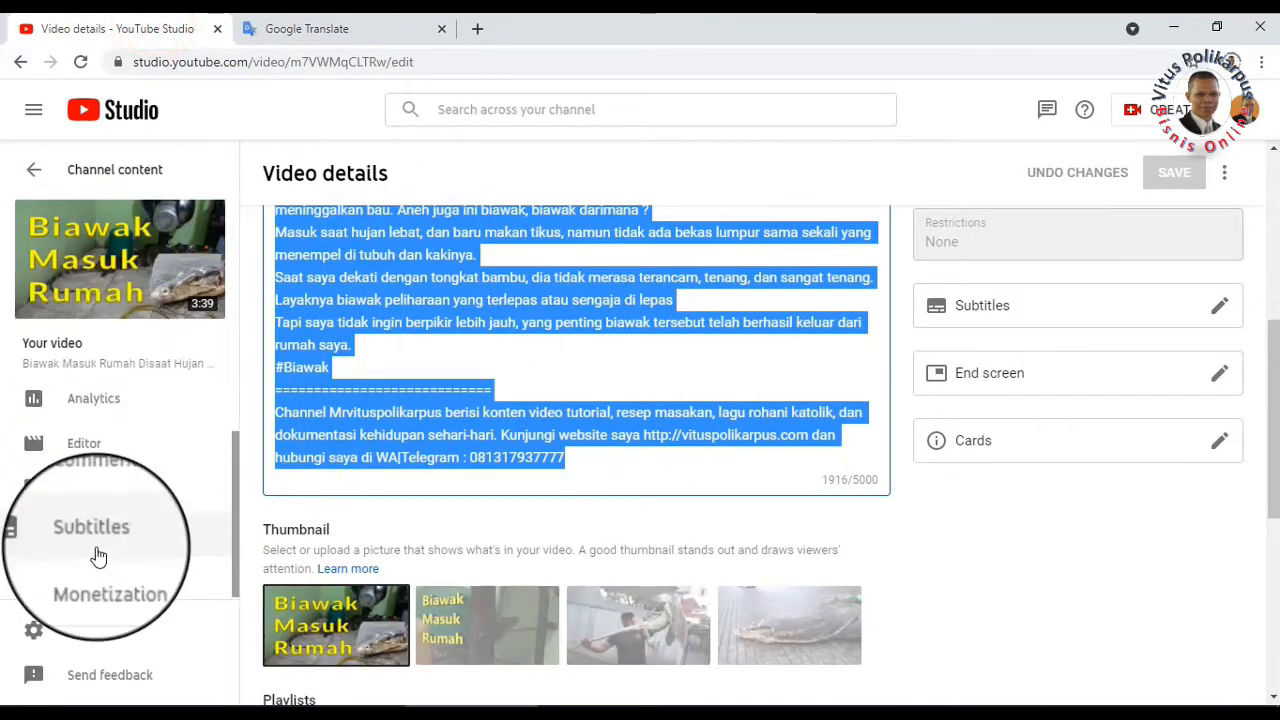
left_click(92, 531)
left_click(786, 287)
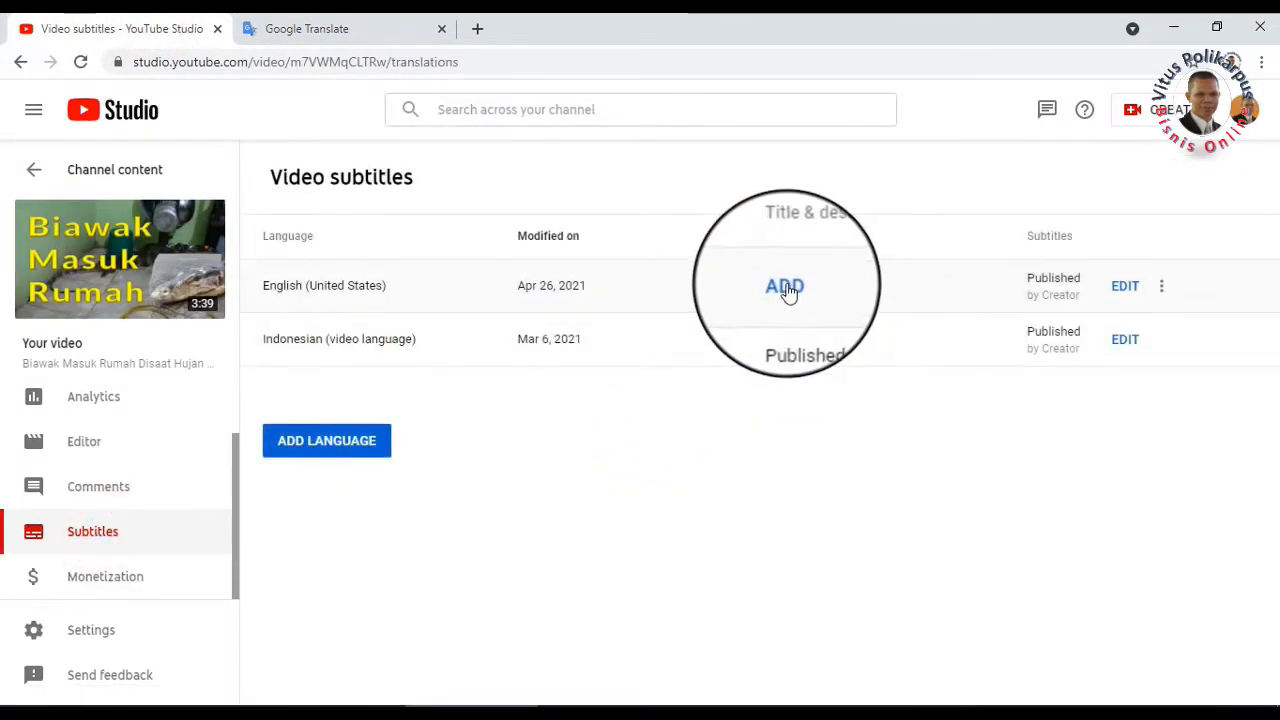
left_click(782, 338)
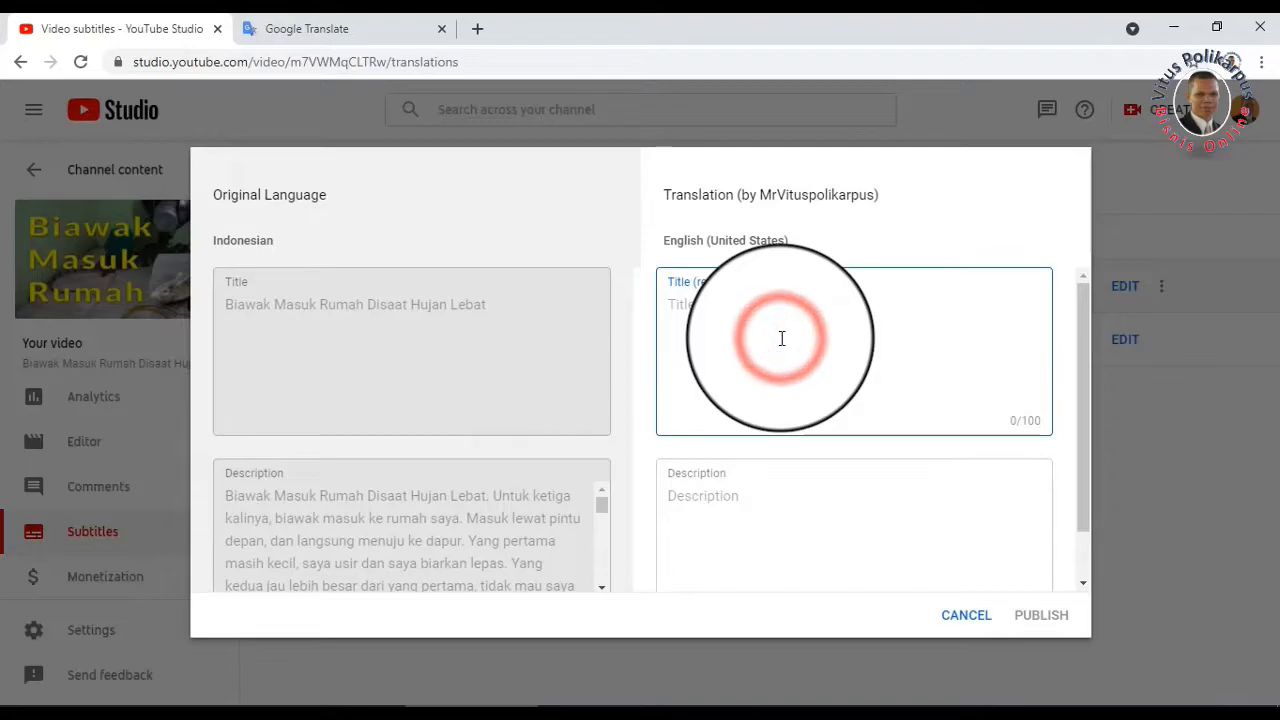
key("ctrl+v")
Step: Copy the entire translated description from Google Translate into the English (United States) description in YouTube Studio, and publish the title and description translation
left_click(330, 28)
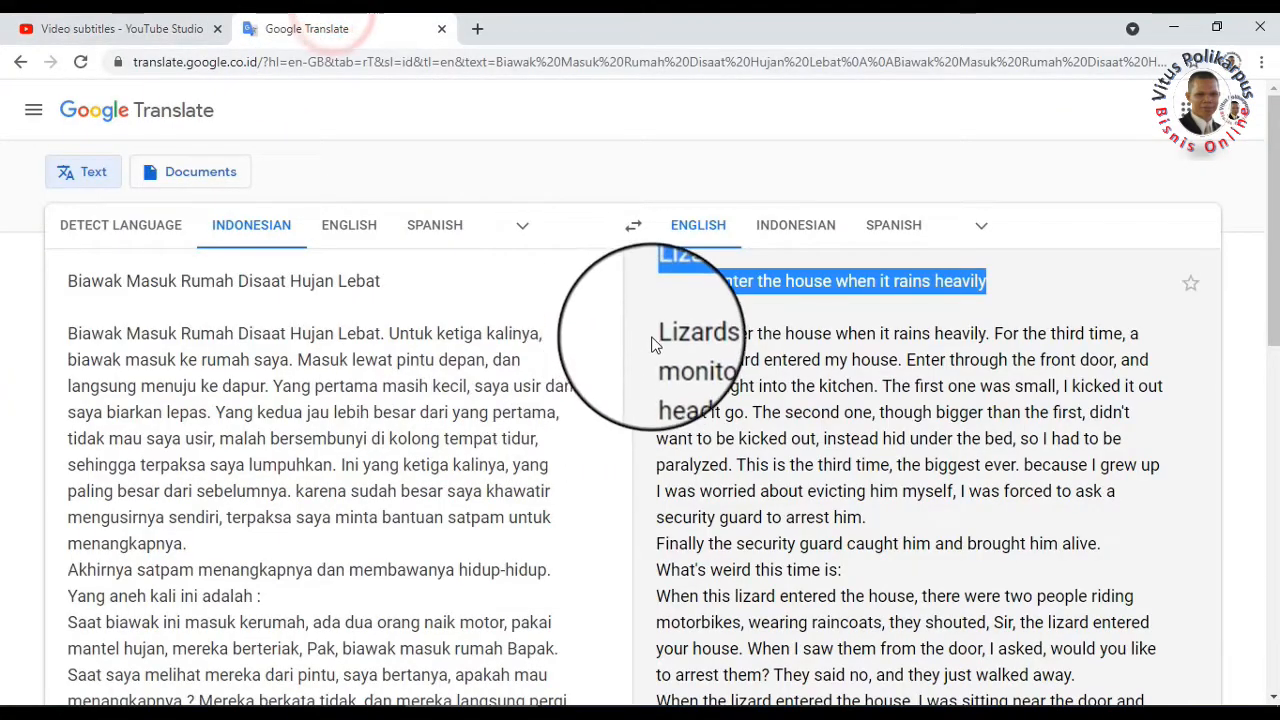
left_click_drag(656, 336, 672, 478)
scroll(680, 500, "down", 8)
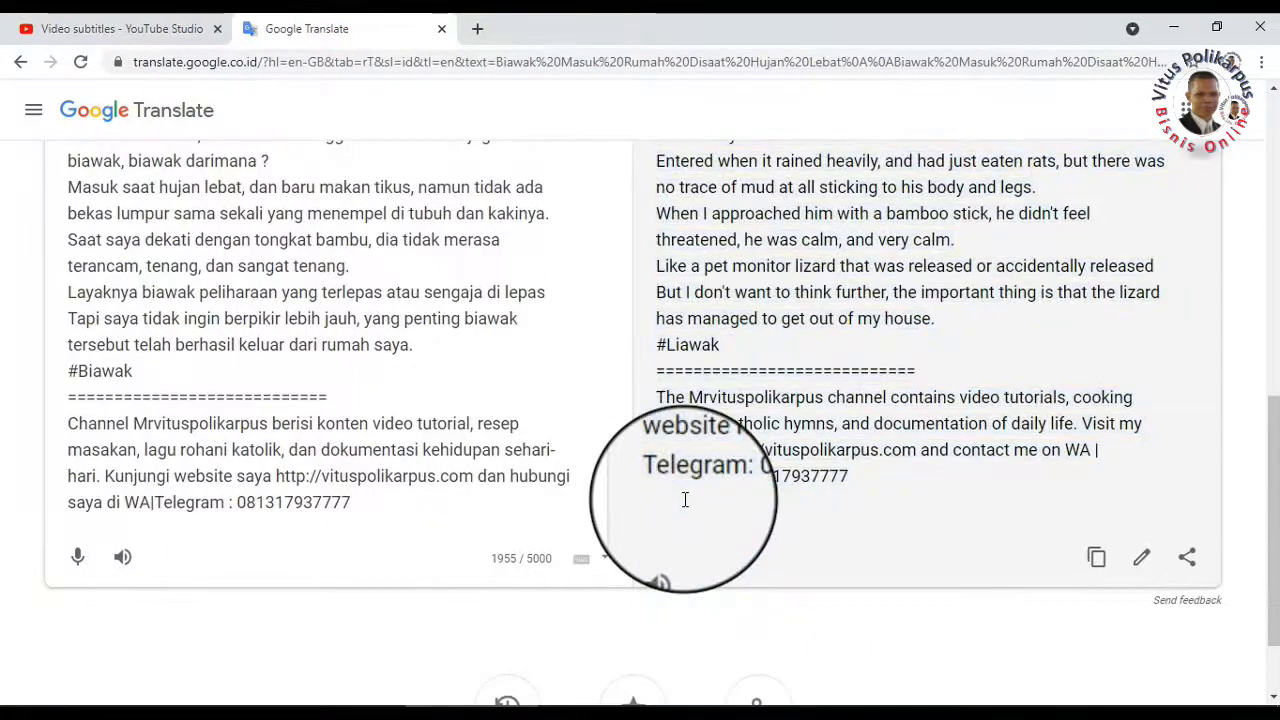
left_click(897, 479, "shift")
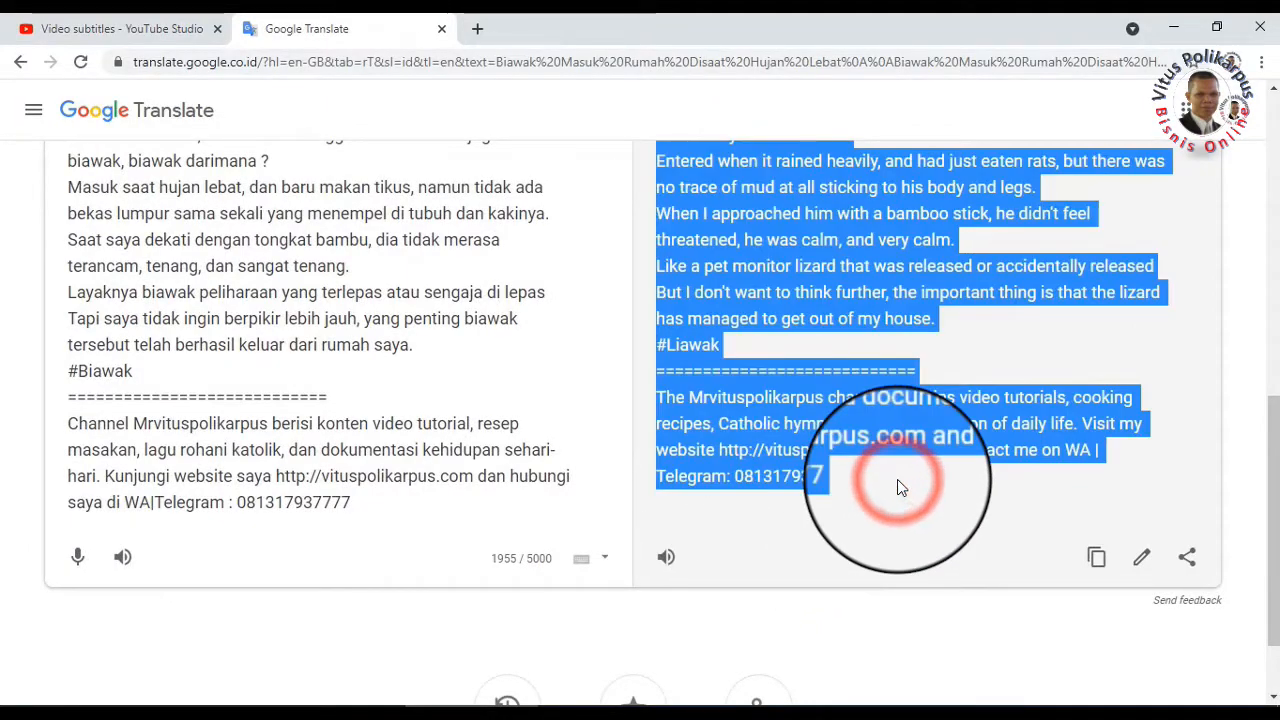
left_click(115, 28)
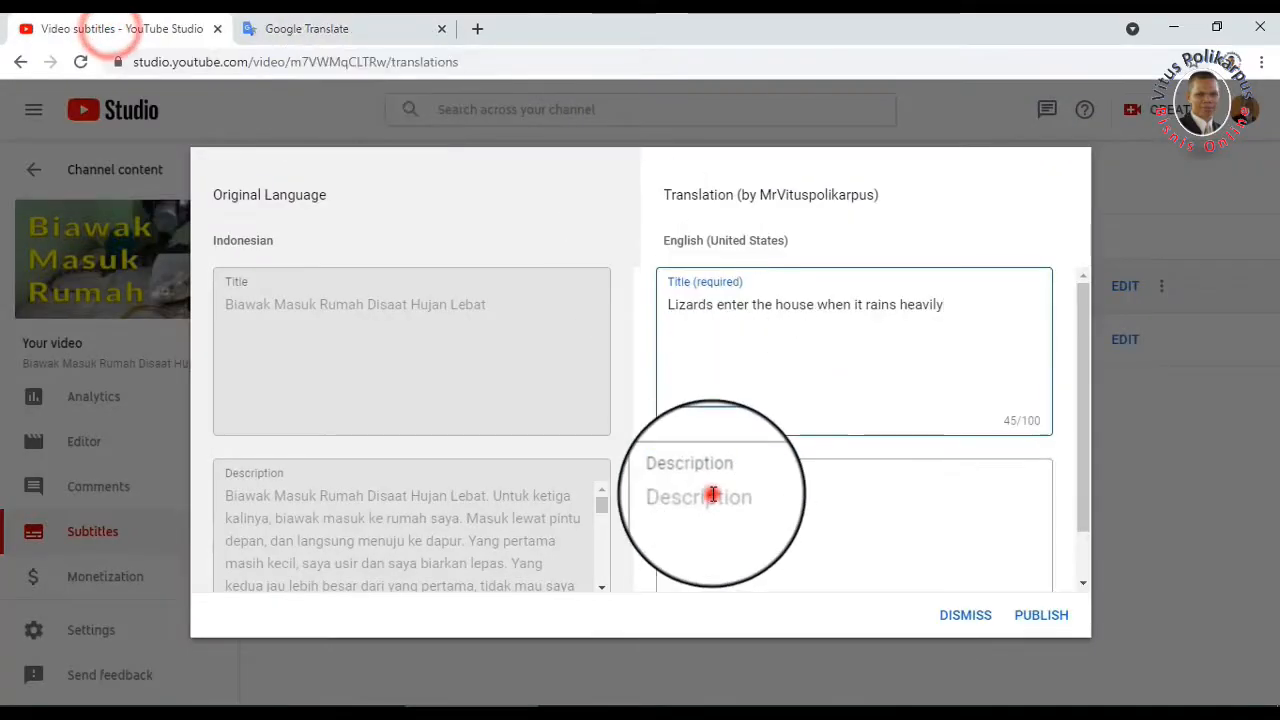
key("ctrl+v")
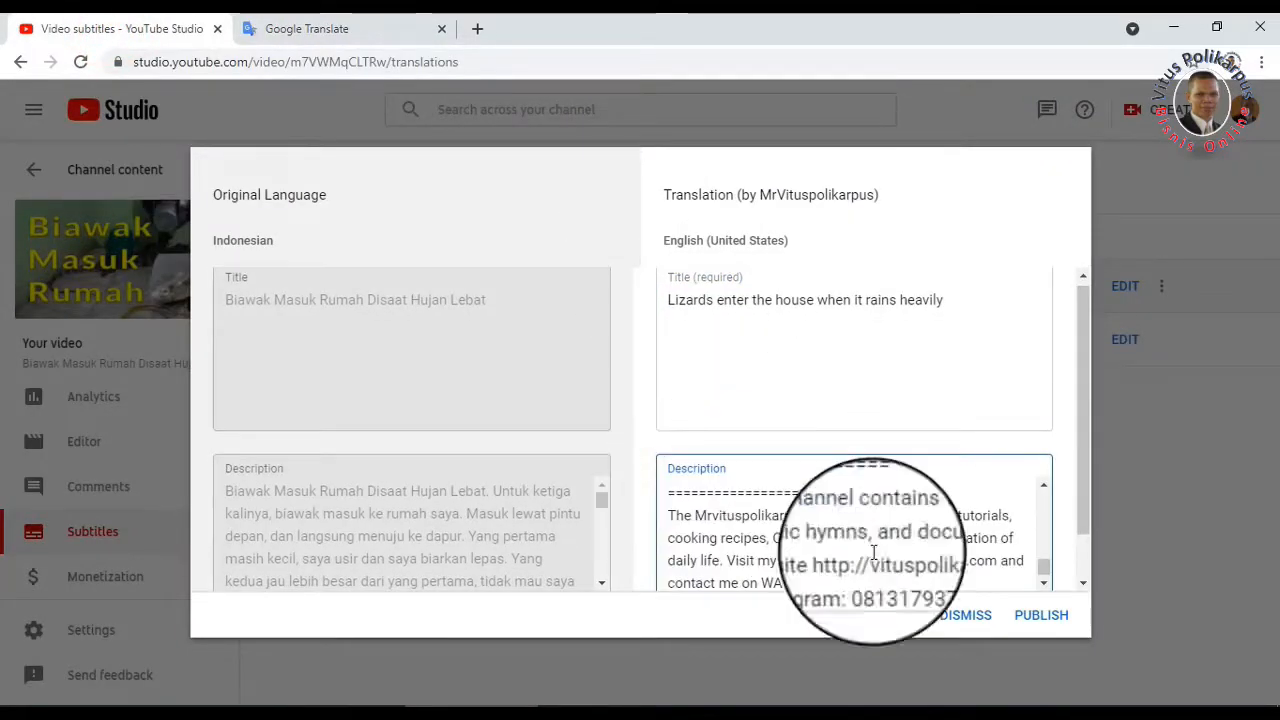
left_click(1033, 620)
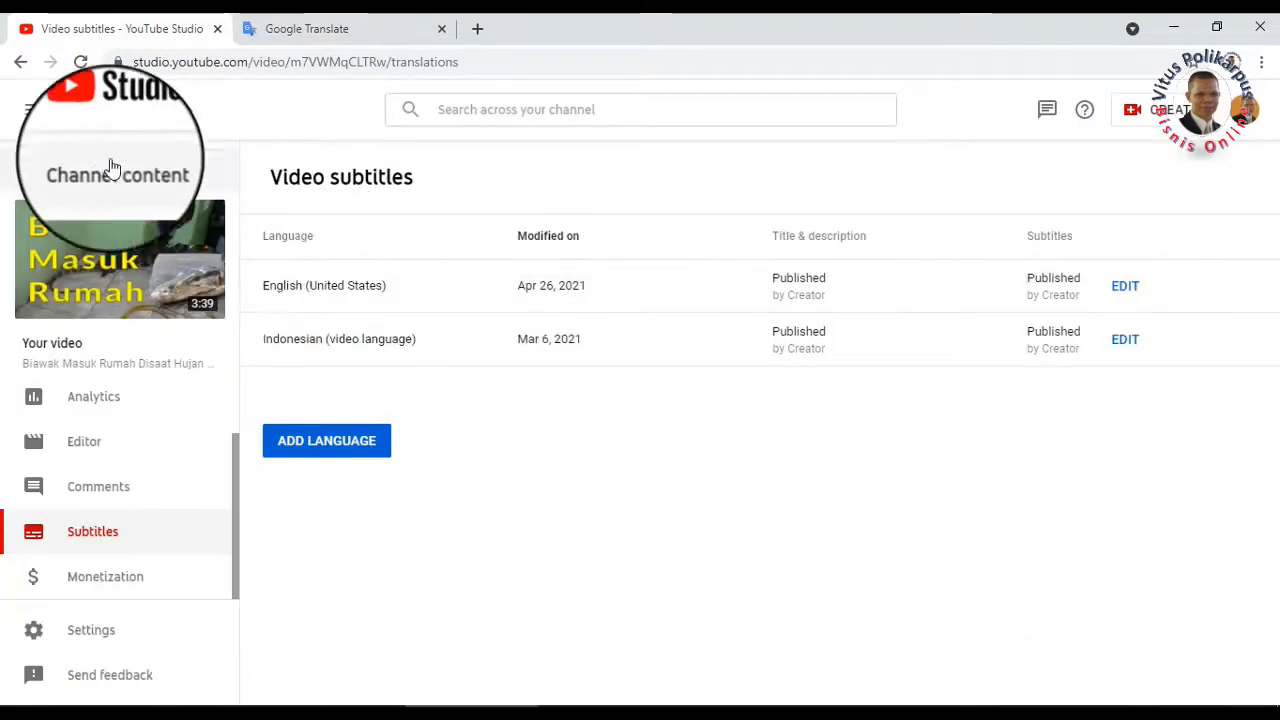
Step: Leave the video's subtitles page, view the channel's public video list on YouTube, and open "Lizards enter the house when it rains heavily"
left_click(29, 163)
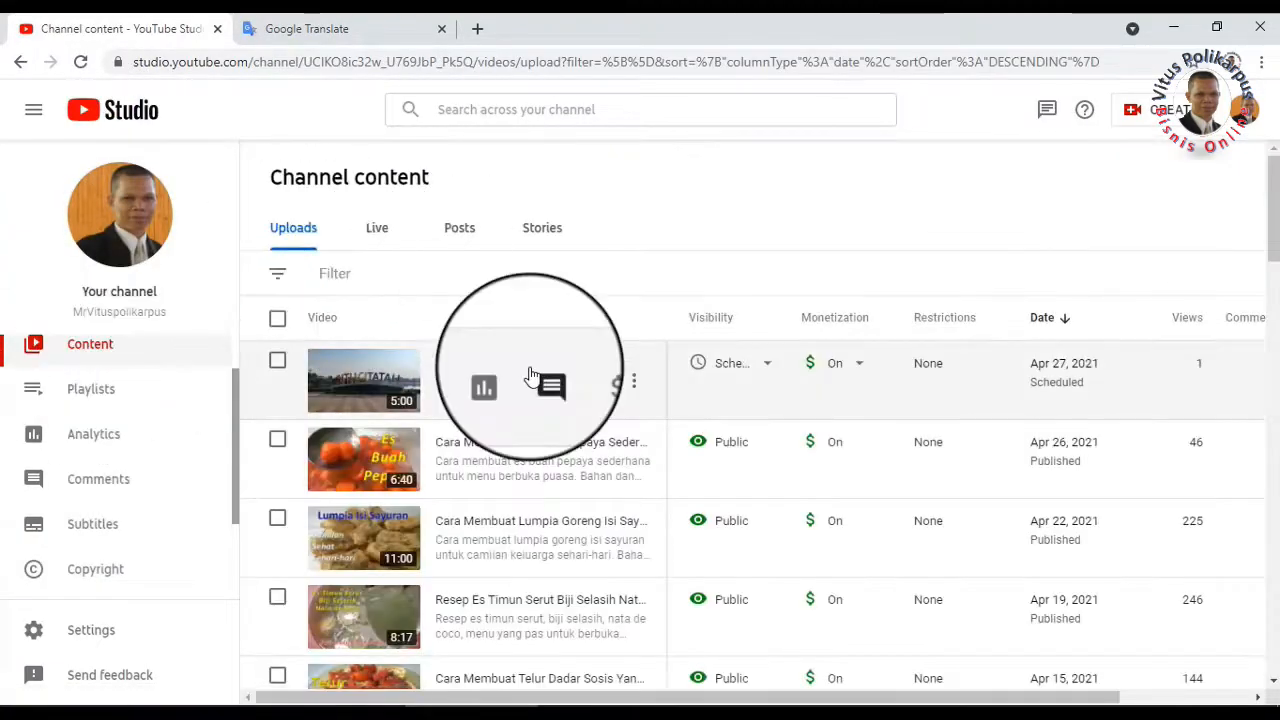
left_click(114, 211)
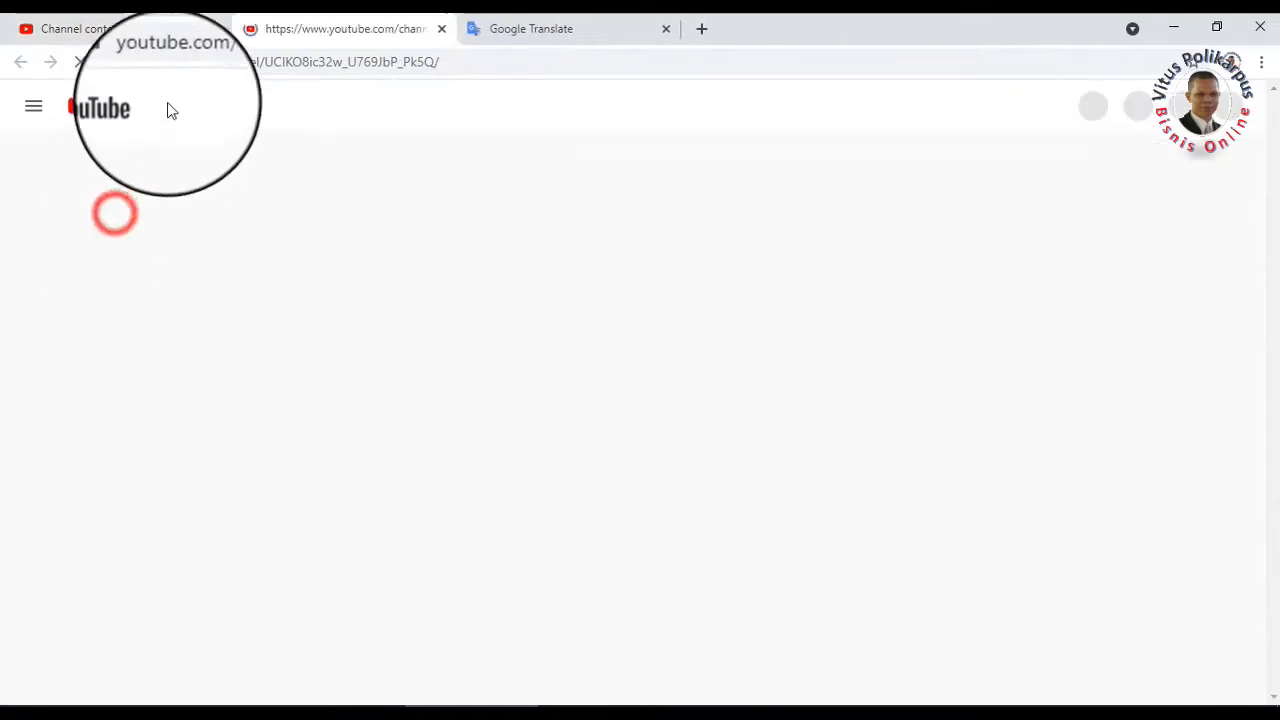
left_click(217, 30)
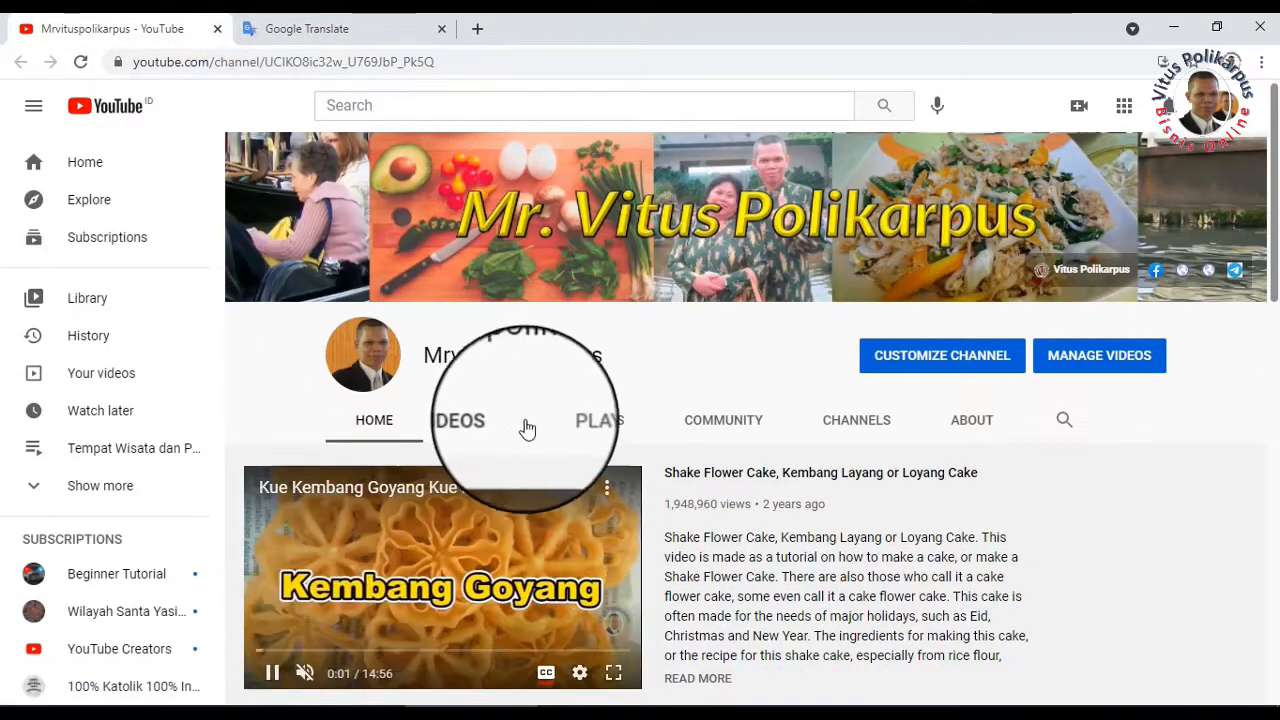
left_click(489, 421)
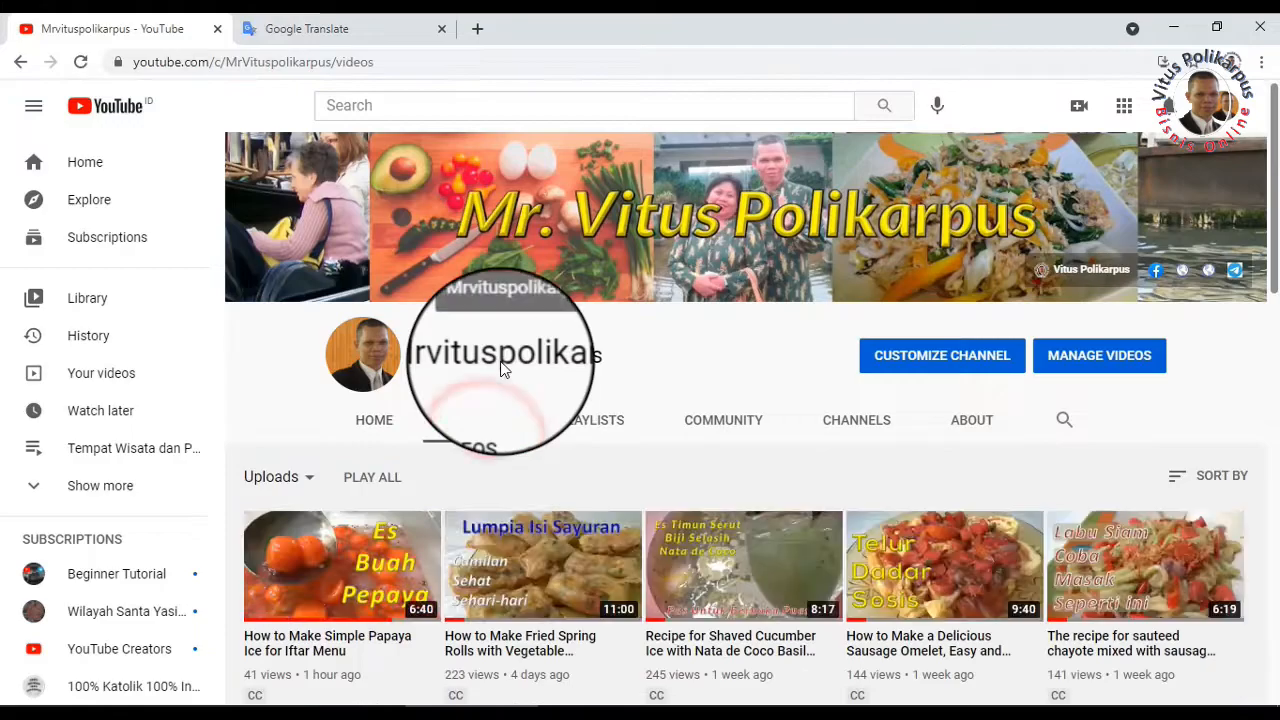
scroll(620, 395, "down", 3)
scroll(620, 395, "down", 6)
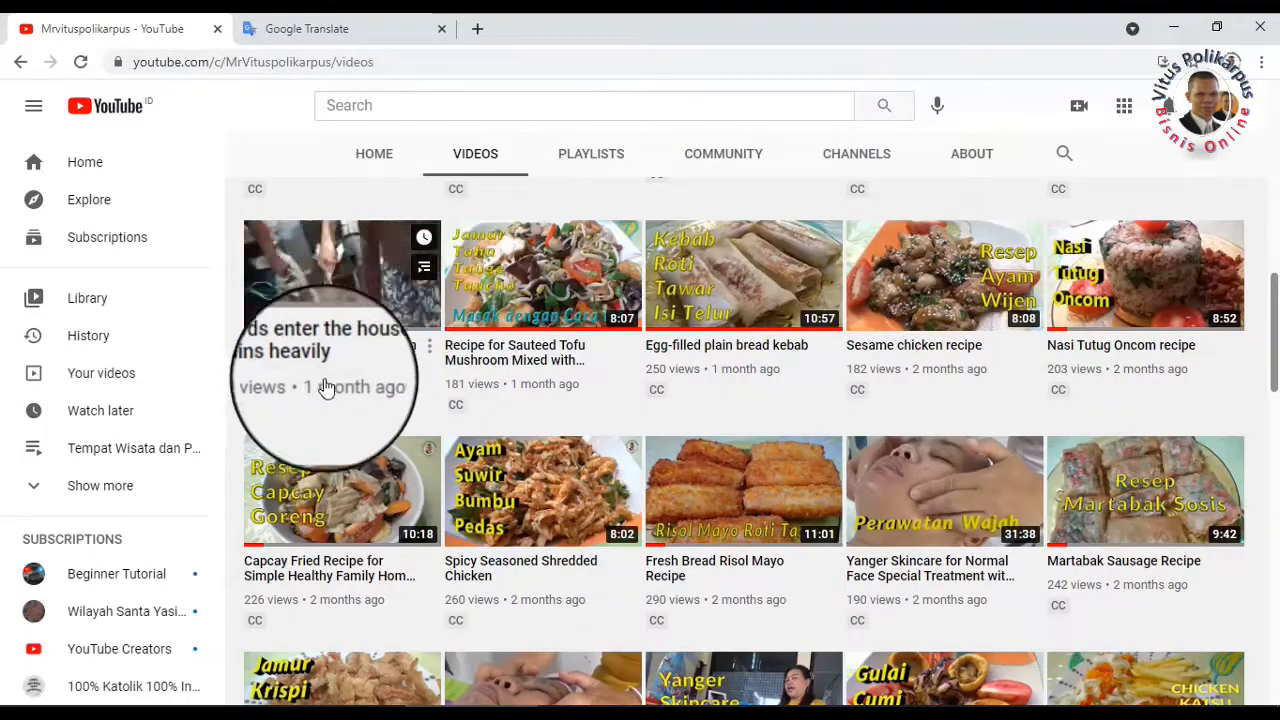
left_click(500, 588)
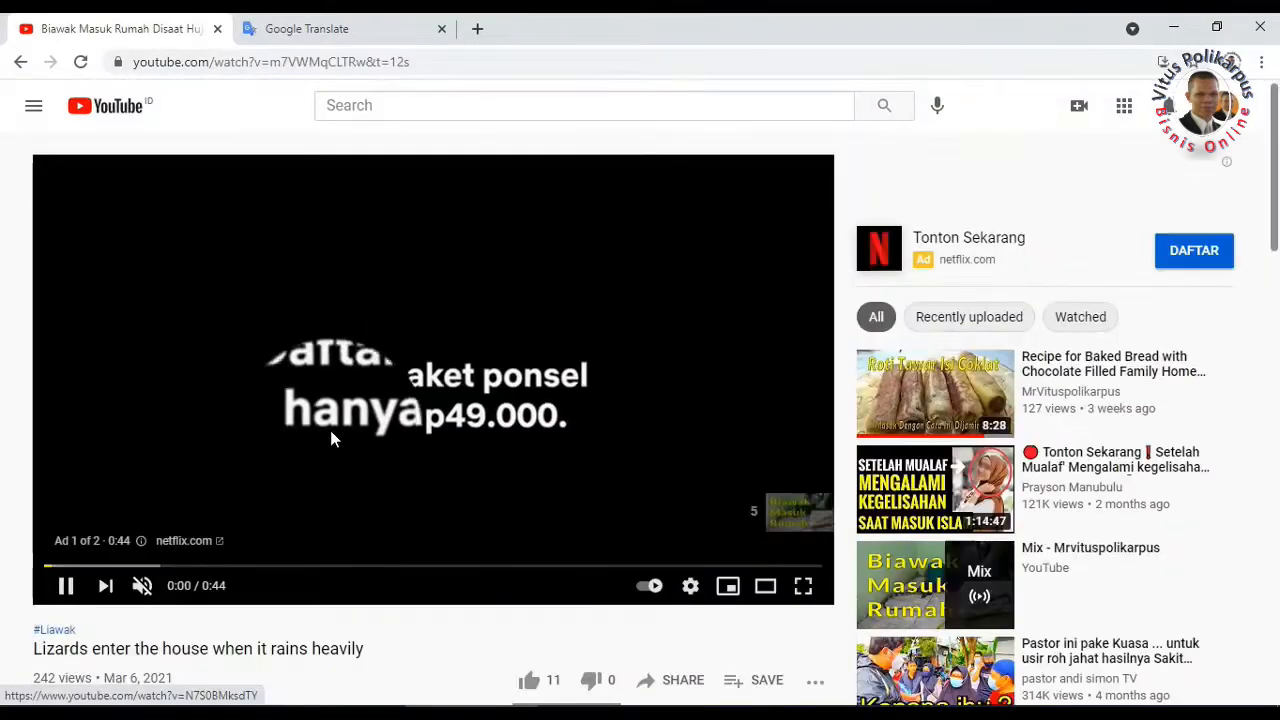
Step: Expand the video's description, check the translated title and description on the watch page, and pause the playing ad
scroll(198, 447, "down", 4)
left_click(130, 479)
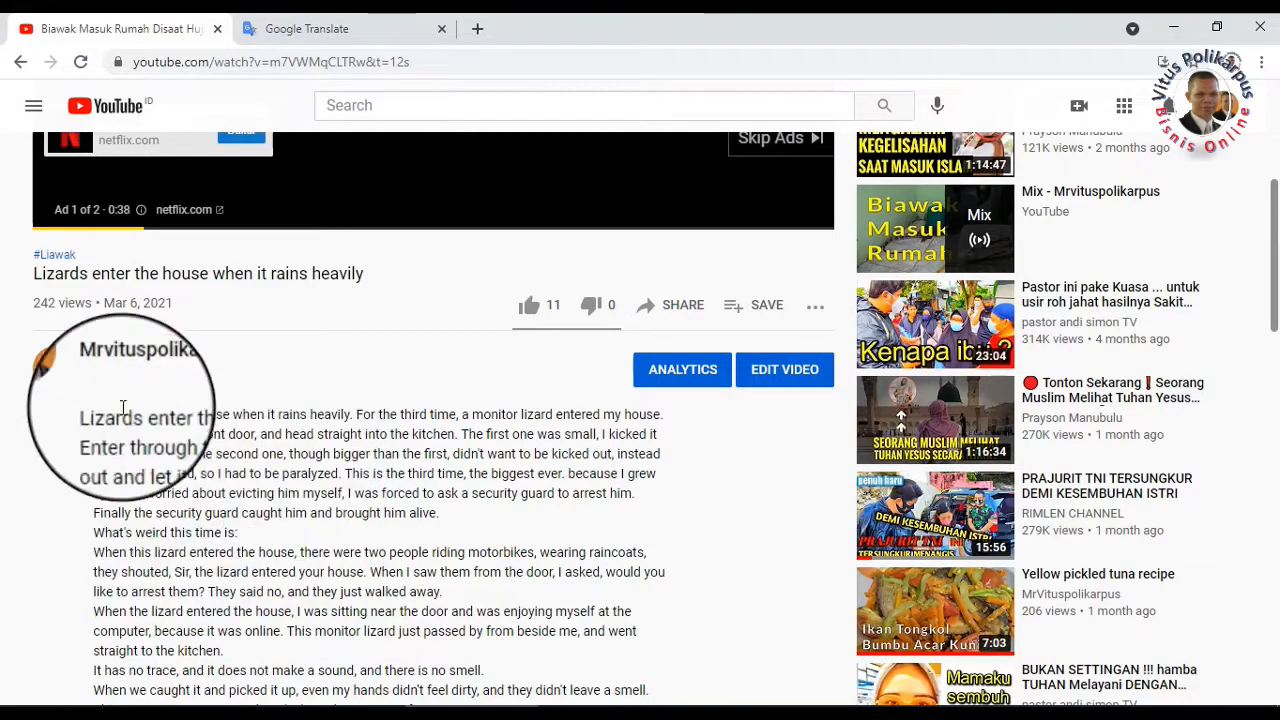
scroll(176, 283, "up", 2)
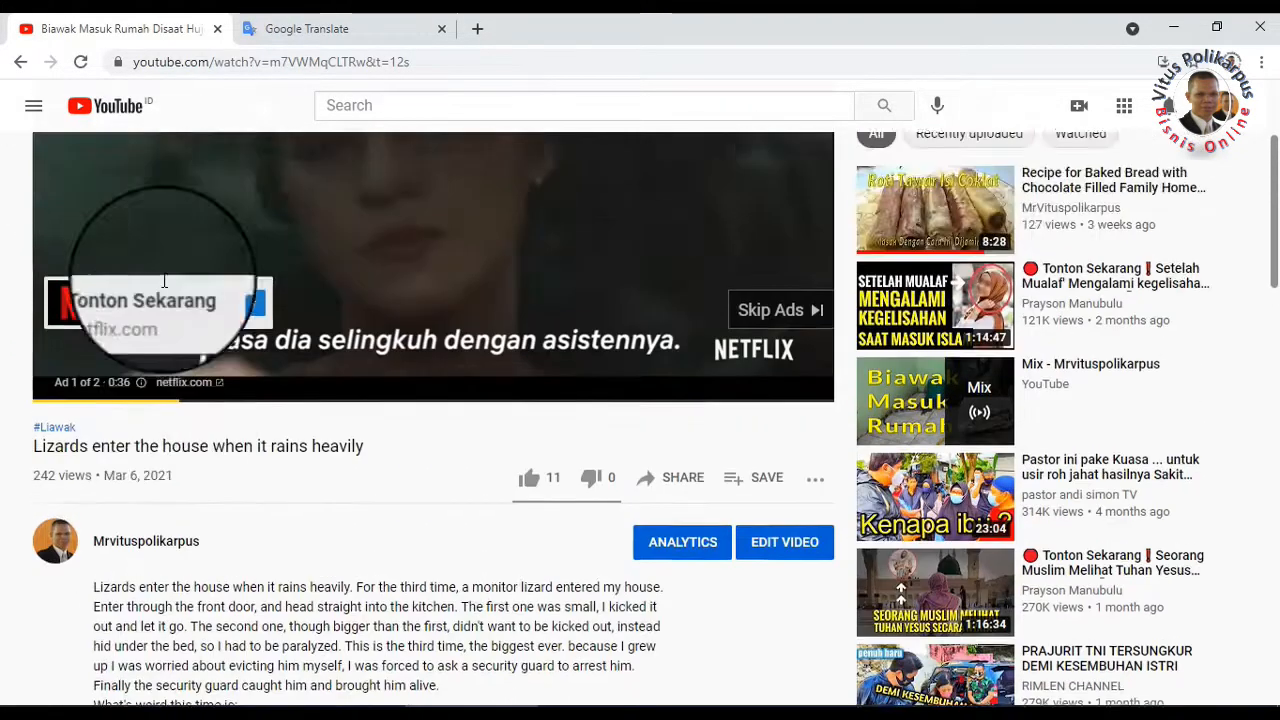
left_click(65, 402)
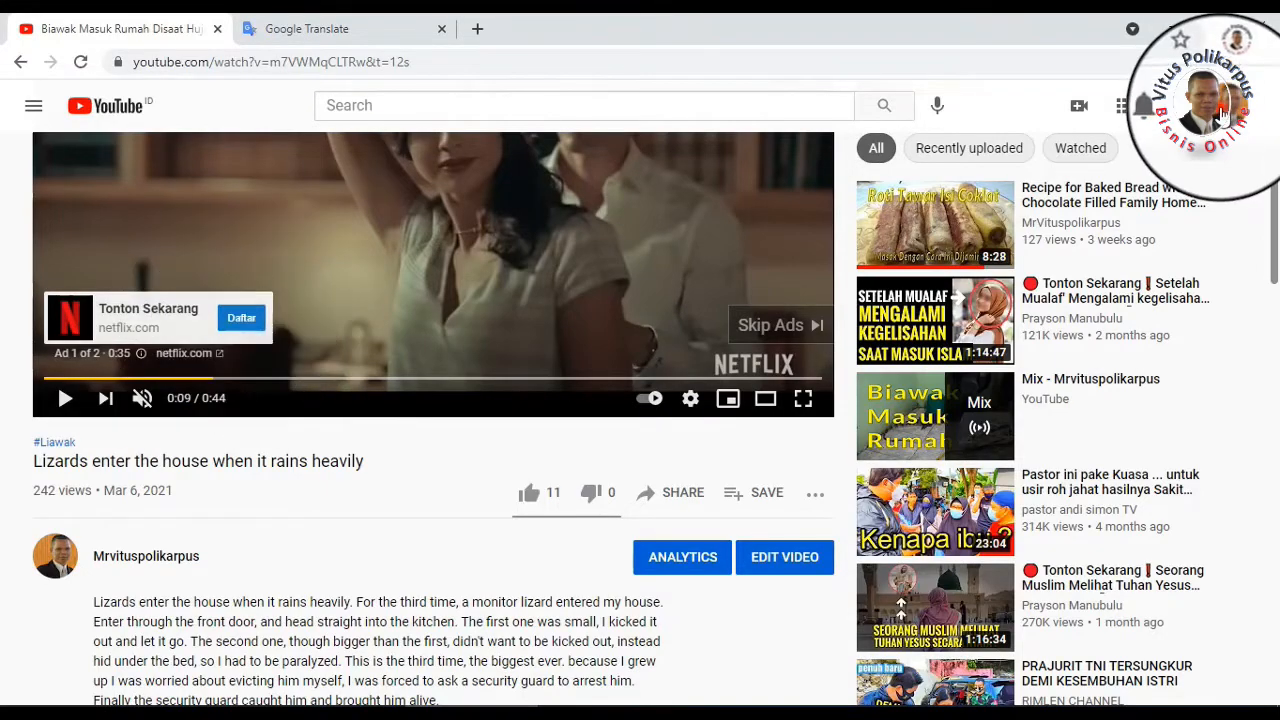
Step: Go back to YouTube Studio from the video's watch page
left_click(1222, 112)
left_click(1045, 270)
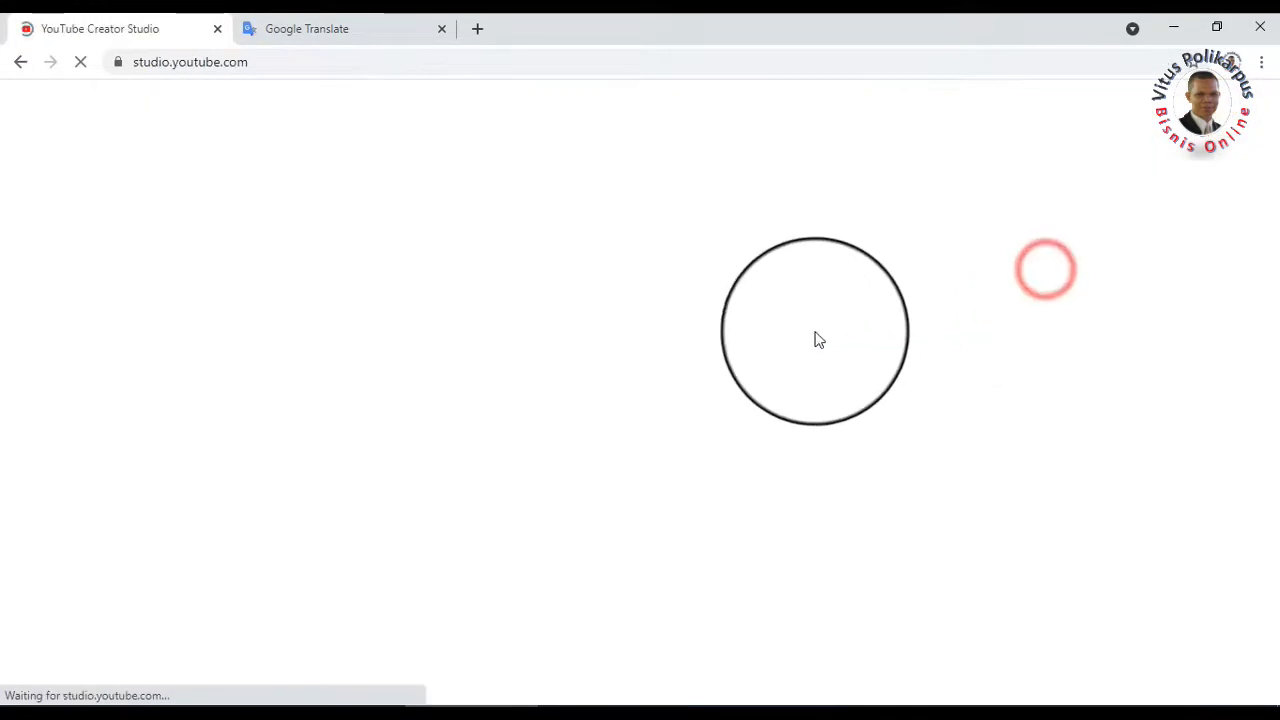